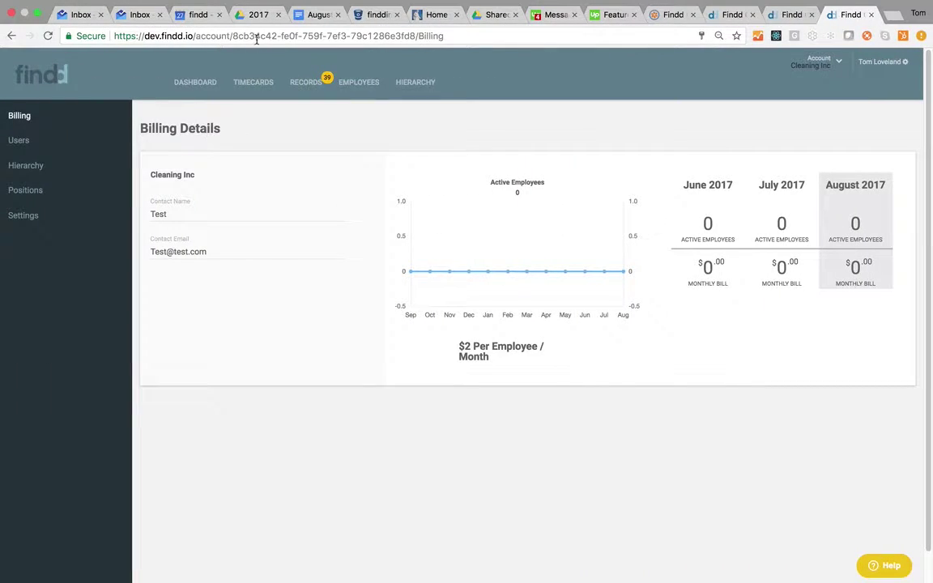
Expand all three HierarchyDefinitions entries in the Cleaning Inc account response and examine their labels, levels and enable flags
{"action": "left_click", "coordinate": [356, 179]}
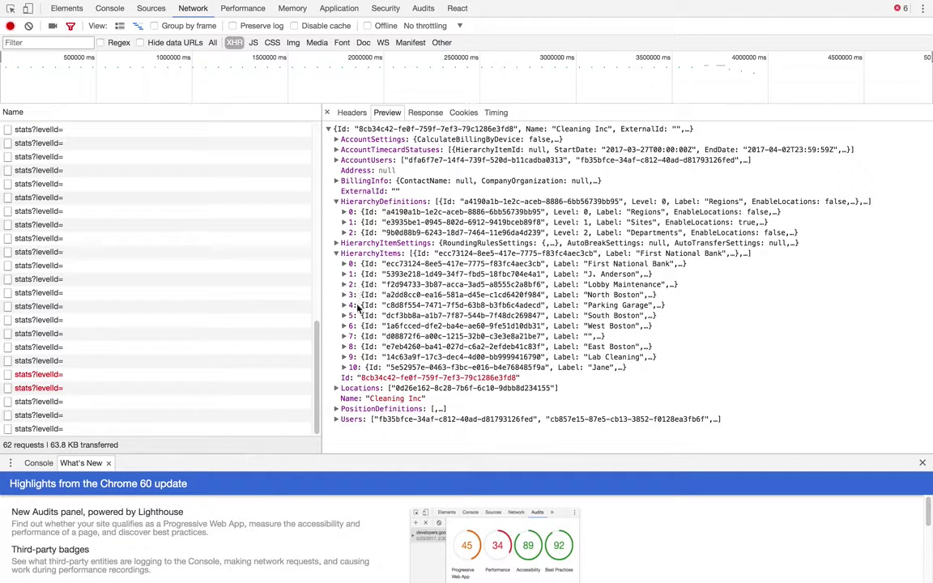
{"action": "left_click", "coordinate": [344, 211]}
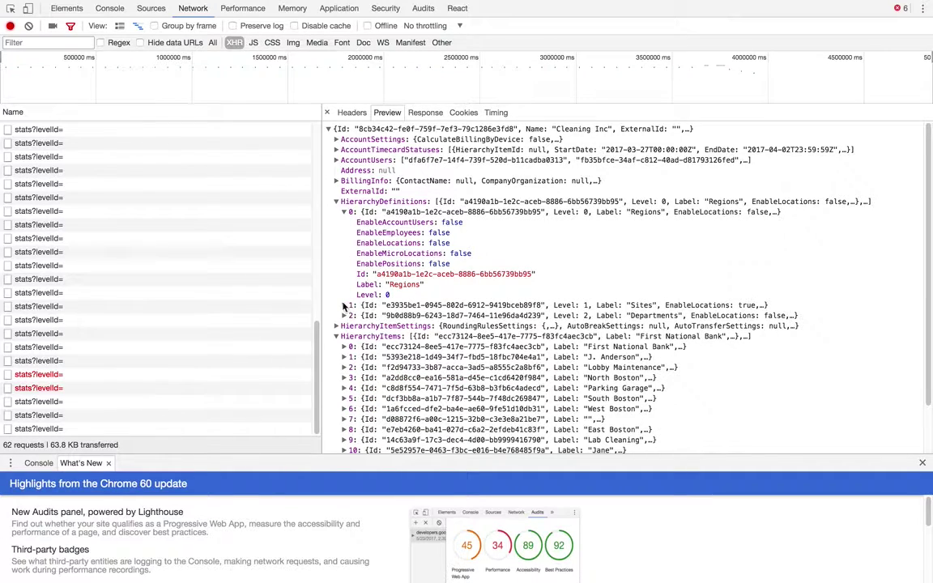
{"action": "left_click", "coordinate": [344, 305]}
{"action": "left_click", "coordinate": [344, 398]}
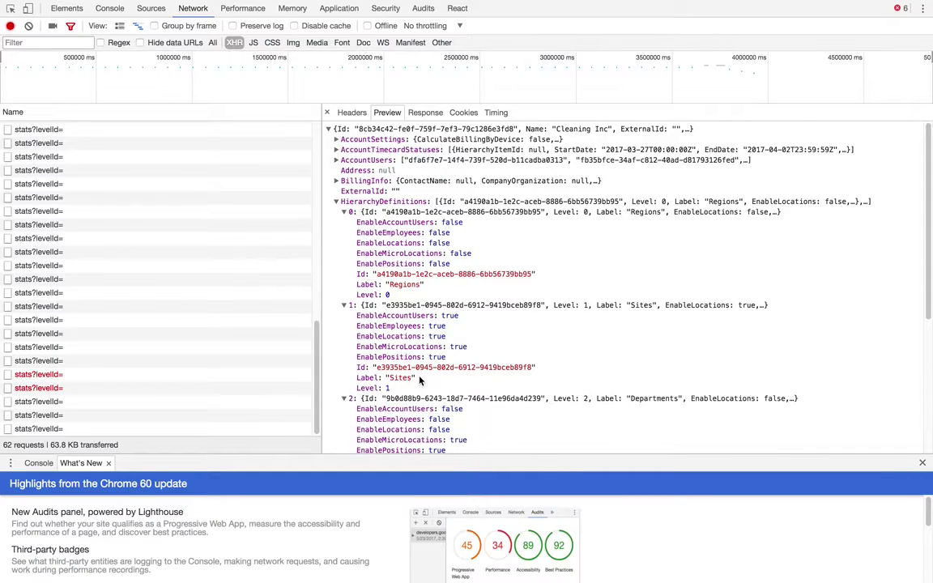
{"action": "scroll", "coordinate": [376, 338], "scroll_direction": "down", "scroll_amount": 3}
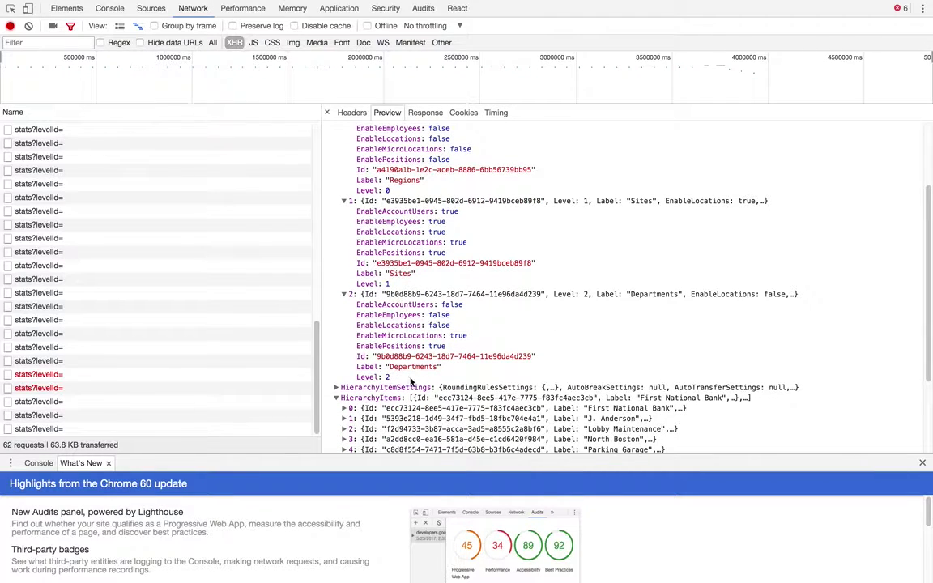
Switch to the blank OneNote page and handwrite "Root = Account" near its upper middle with the 1 mm black pen
{"action": "key", "text": "ctrl+Right"}
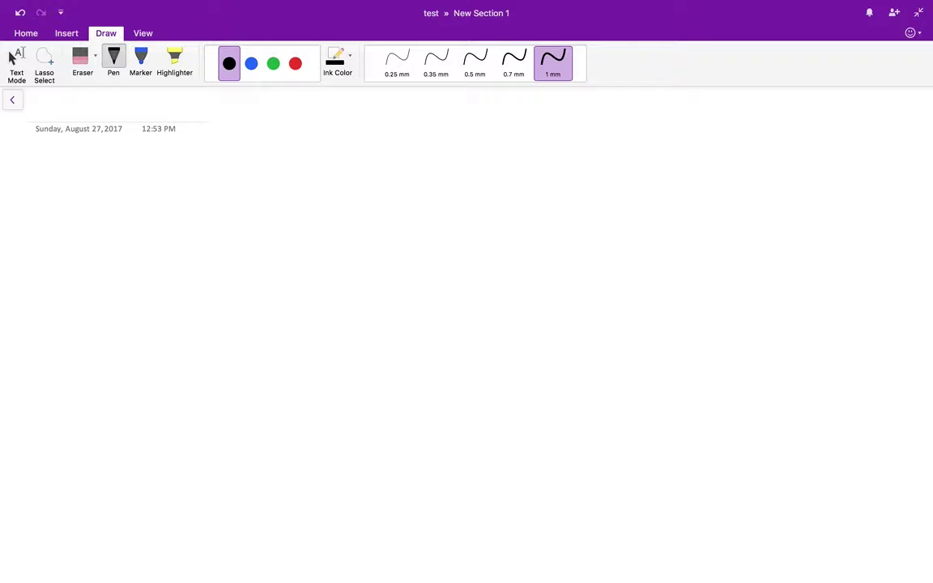
{"action": "mouse_move", "coordinate": [343, 154]}
{"action": "left_mouse_down"}
{"action": "mouse_move", "coordinate": [344, 170]}
{"action": "mouse_move", "coordinate": [398, 162]}
{"action": "left_mouse_up"}
{"action": "left_click_drag", "start_coordinate": [390, 168], "coordinate": [403, 172]}
{"action": "left_click_drag", "start_coordinate": [405, 172], "coordinate": [447, 169]}
{"action": "left_click_drag", "start_coordinate": [448, 166], "coordinate": [455, 170]}
{"action": "mouse_move", "coordinate": [465, 156]}
{"action": "left_mouse_down"}
{"action": "mouse_move", "coordinate": [465, 175]}
{"action": "mouse_move", "coordinate": [477, 166]}
{"action": "left_mouse_up"}
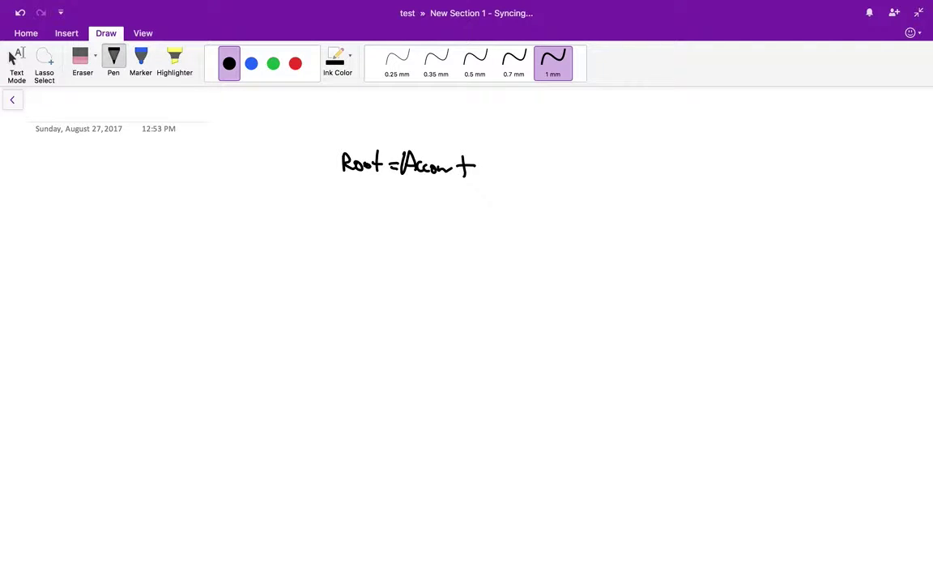
Draw a branch descending from the root, number its levels 0 and 1, and handwrite "N-Levels" above the root
{"action": "mouse_move", "coordinate": [328, 155]}
{"action": "left_mouse_down"}
{"action": "mouse_move", "coordinate": [336, 190]}
{"action": "mouse_move", "coordinate": [349, 246]}
{"action": "left_mouse_up"}
{"action": "mouse_move", "coordinate": [322, 148]}
{"action": "left_mouse_down"}
{"action": "mouse_move", "coordinate": [334, 132]}
{"action": "mouse_move", "coordinate": [361, 142]}
{"action": "mouse_move", "coordinate": [391, 128]}
{"action": "mouse_move", "coordinate": [394, 141]}
{"action": "left_mouse_up"}
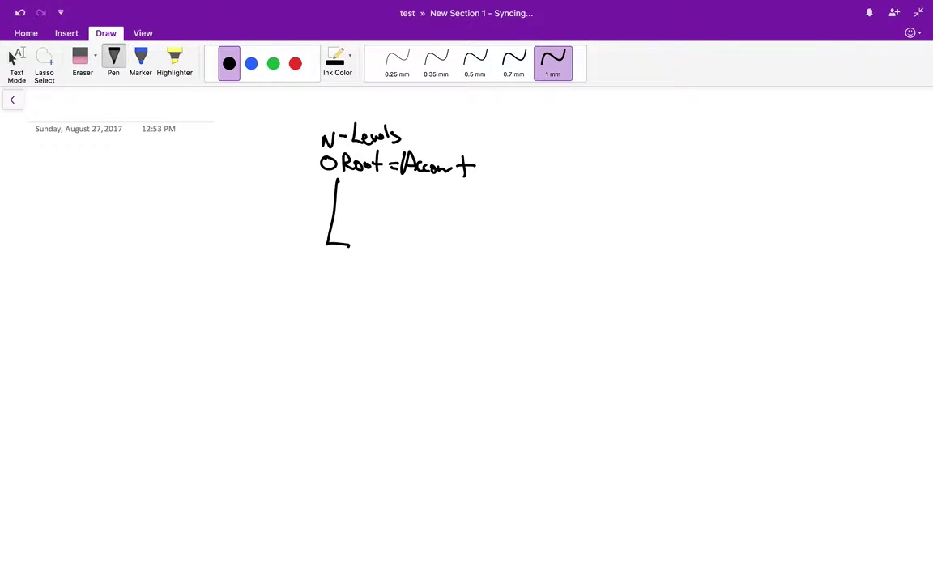
{"action": "mouse_move", "coordinate": [460, 4]}
{"action": "left_click_drag", "start_coordinate": [317, 235], "coordinate": [315, 246]}
Check the first level in the account's hierarchy definitions, label branch 1 "Regions" in OneNote, and extend the line to branch 2
{"action": "key", "text": "ctrl+Left"}
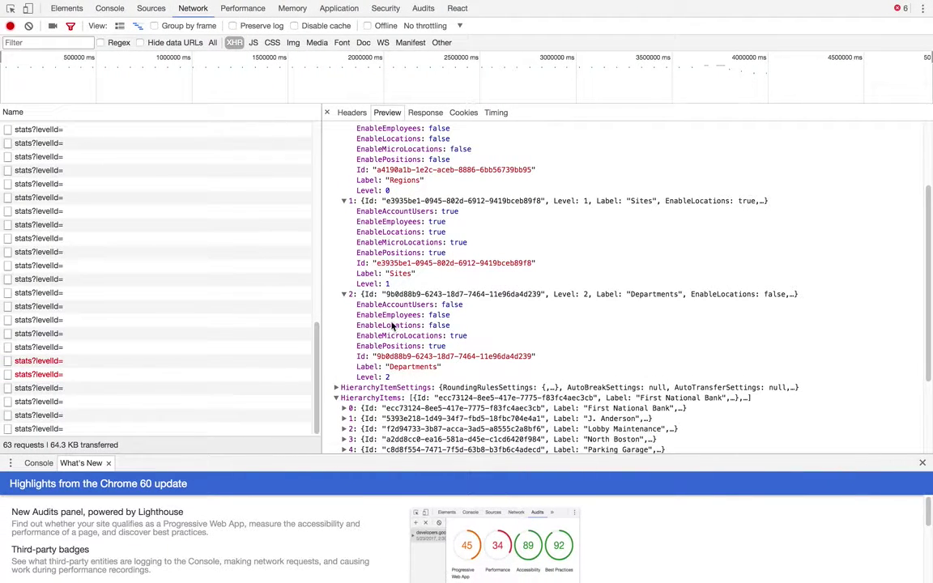
{"action": "scroll", "coordinate": [474, 231], "scroll_direction": "up", "scroll_amount": 3}
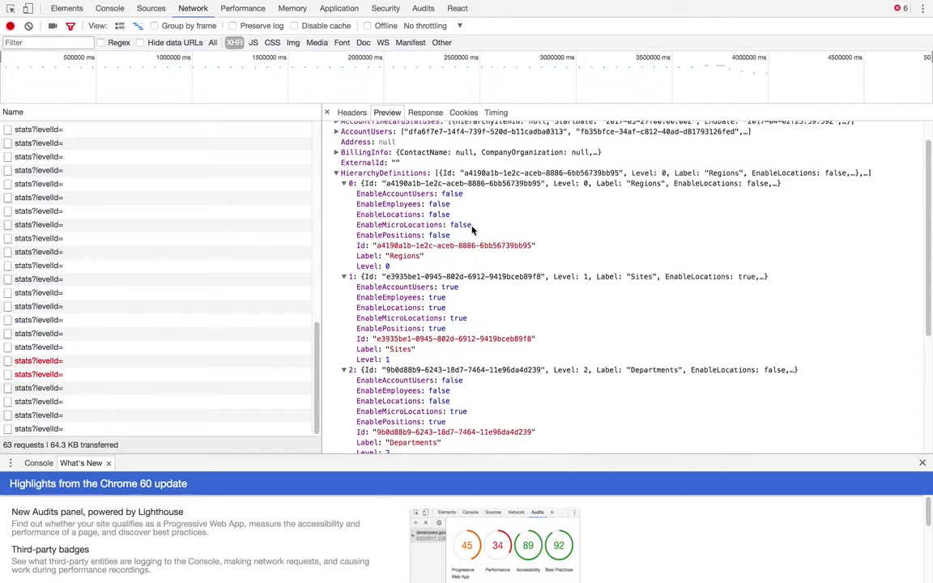
{"action": "key", "text": "ctrl+Right"}
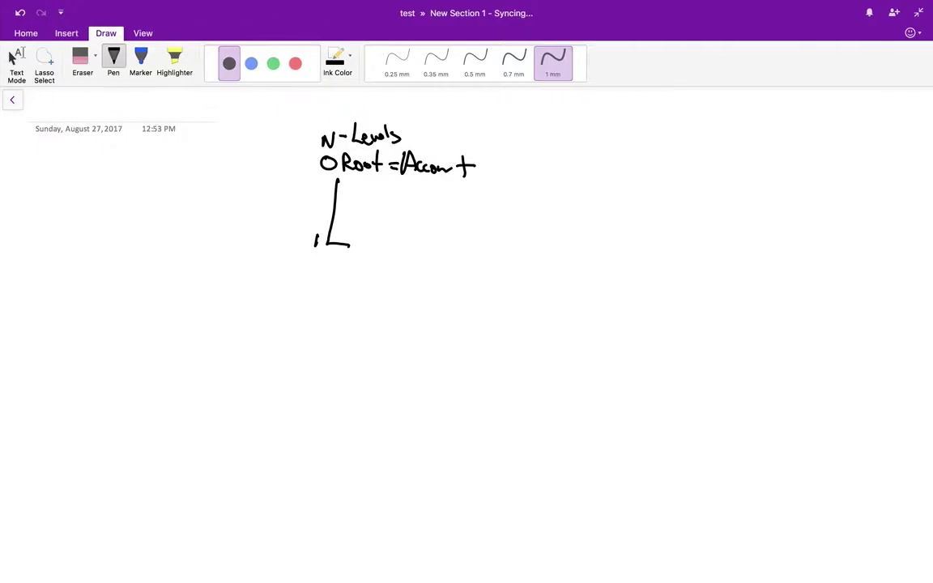
{"action": "mouse_move", "coordinate": [362, 232]}
{"action": "left_mouse_down"}
{"action": "mouse_move", "coordinate": [386, 243]}
{"action": "mouse_move", "coordinate": [394, 273]}
{"action": "mouse_move", "coordinate": [424, 249]}
{"action": "left_mouse_up"}
{"action": "left_click", "coordinate": [403, 244]}
{"action": "left_click", "coordinate": [402, 253]}
{"action": "left_click_drag", "start_coordinate": [432, 243], "coordinate": [427, 254]}
{"action": "mouse_move", "coordinate": [332, 243]}
{"action": "left_mouse_down"}
{"action": "mouse_move", "coordinate": [326, 318]}
{"action": "mouse_move", "coordinate": [316, 317]}
{"action": "mouse_move", "coordinate": [421, 329]}
{"action": "left_mouse_up"}
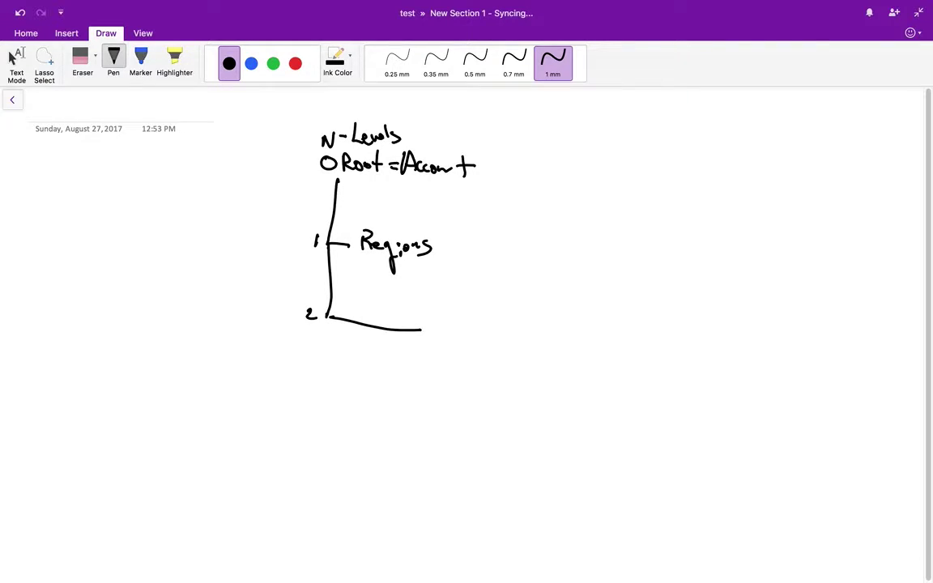
Check the second level in the account's hierarchy definitions and handwrite "Sites" at branch 2 in OneNote
{"action": "key", "text": "super+Tab"}
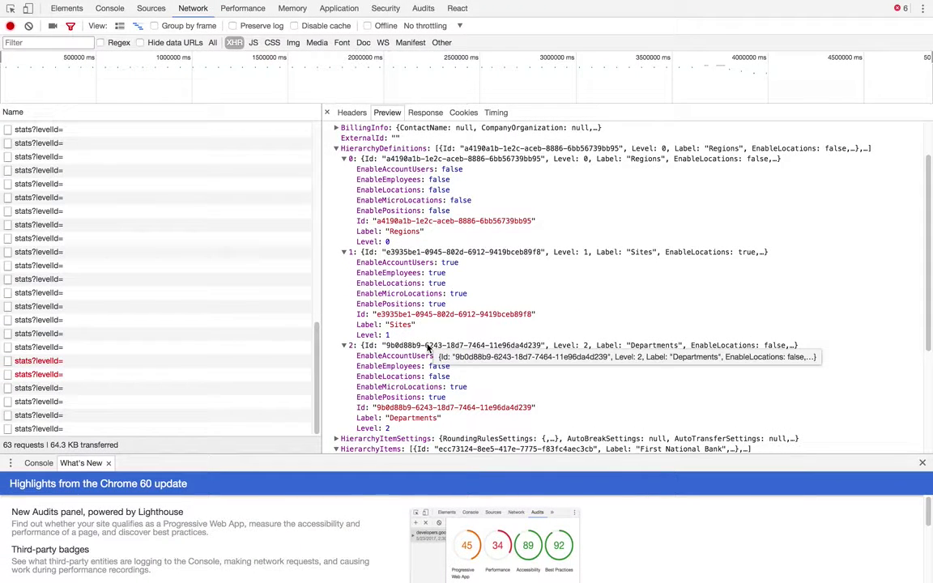
{"action": "key", "text": "super+Tab"}
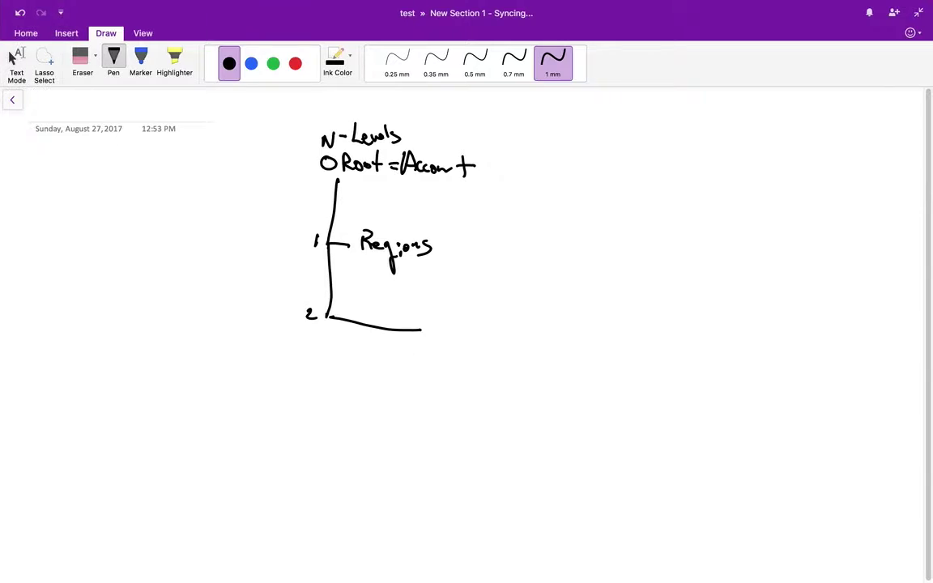
{"action": "mouse_move", "coordinate": [435, 320]}
{"action": "left_mouse_down"}
{"action": "mouse_move", "coordinate": [430, 331]}
{"action": "mouse_move", "coordinate": [463, 330]}
{"action": "left_mouse_up"}
Add a level 3 branch abbreviated for departments below Sites, and handwrite the heading "Def" above the level diagram
{"action": "mouse_move", "coordinate": [328, 317]}
{"action": "left_mouse_down"}
{"action": "mouse_move", "coordinate": [322, 363]}
{"action": "mouse_move", "coordinate": [360, 378]}
{"action": "mouse_move", "coordinate": [429, 378]}
{"action": "left_mouse_up"}
{"action": "mouse_move", "coordinate": [432, 366]}
{"action": "left_mouse_down"}
{"action": "mouse_move", "coordinate": [433, 381]}
{"action": "mouse_move", "coordinate": [437, 372]}
{"action": "left_mouse_up"}
{"action": "left_click_drag", "start_coordinate": [441, 371], "coordinate": [439, 379]}
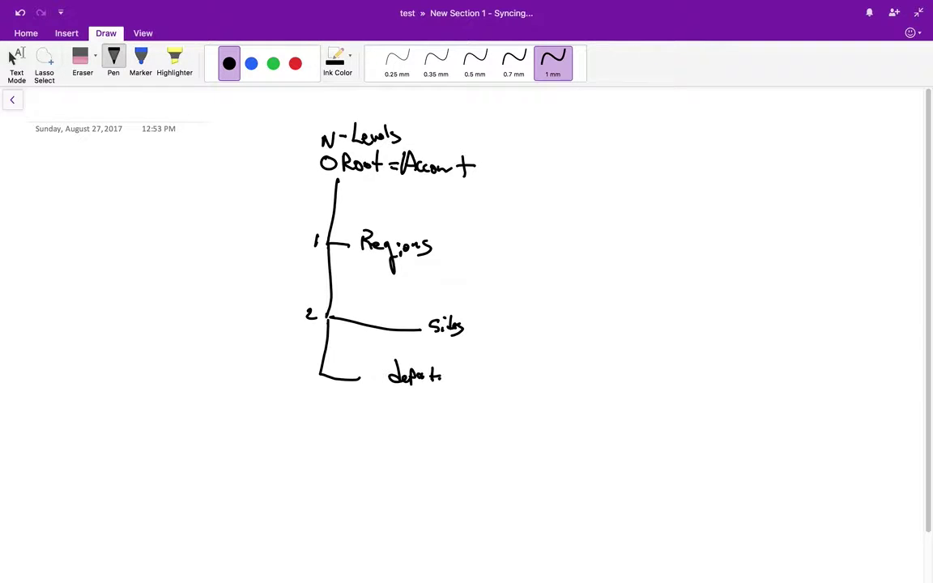
{"action": "left_click_drag", "start_coordinate": [303, 366], "coordinate": [311, 374]}
{"action": "left_click_drag", "start_coordinate": [326, 103], "coordinate": [346, 115]}
{"action": "left_click_drag", "start_coordinate": [343, 107], "coordinate": [354, 106]}
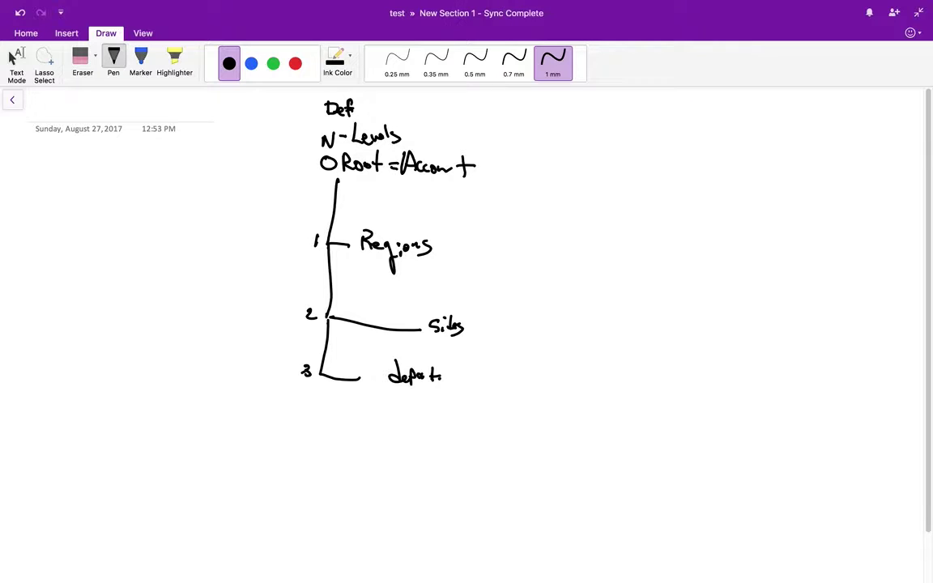
Switch to the Findd billing page in Chrome, open the account's hierarchy chooser and browse East Boston and its First National Bank site
{"action": "key", "text": "ctrl+Left"}
{"action": "key", "text": "ctrl+Left"}
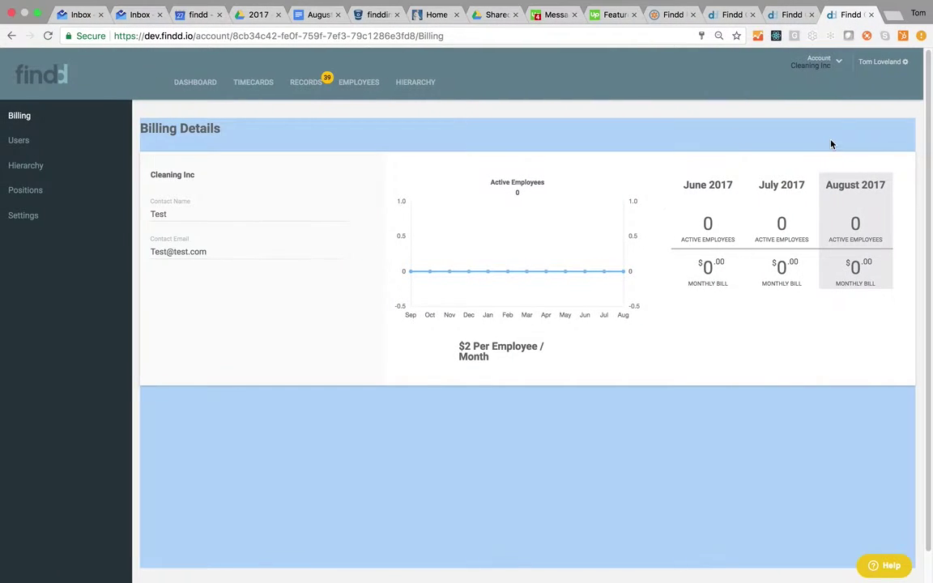
{"action": "left_click", "coordinate": [818, 63]}
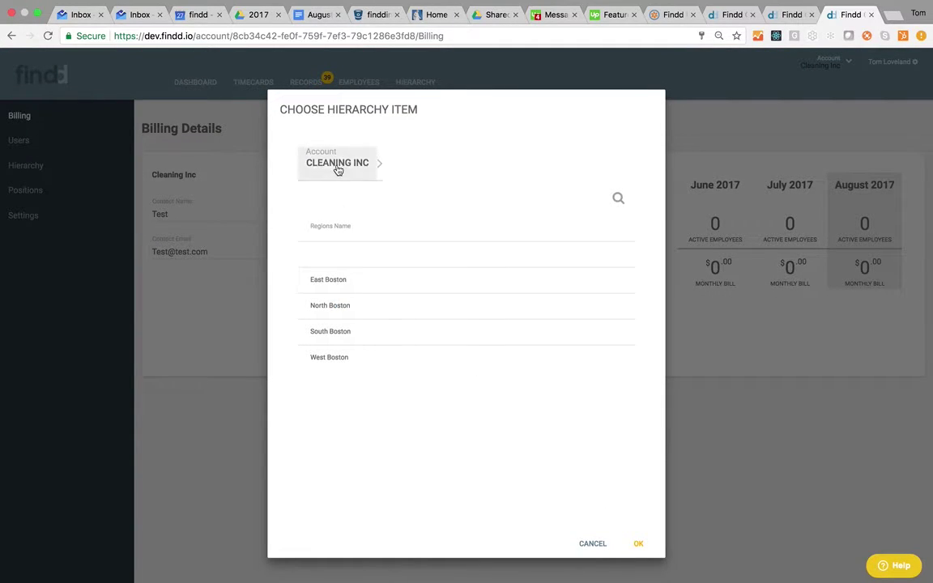
{"action": "left_click", "coordinate": [337, 279]}
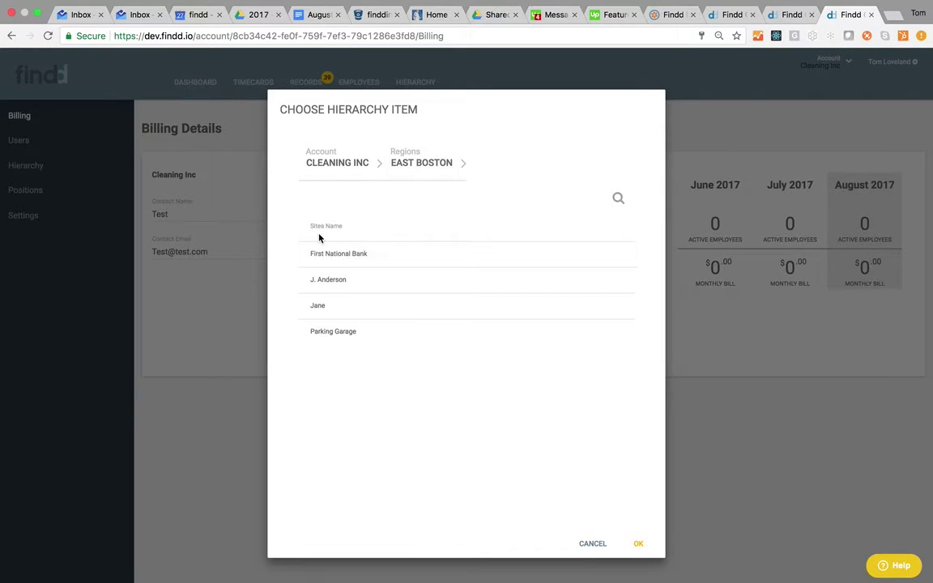
{"action": "left_click", "coordinate": [338, 256]}
{"action": "left_click", "coordinate": [414, 219]}
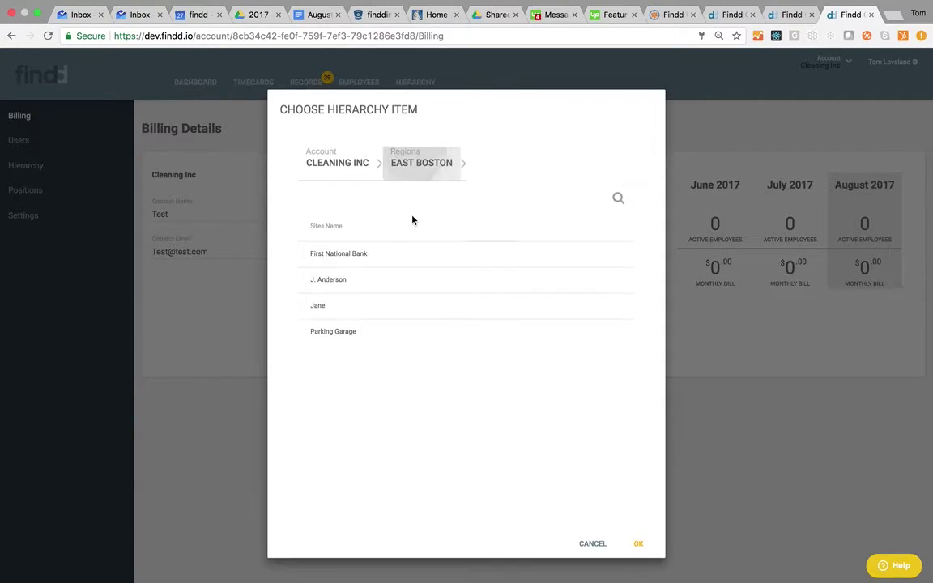
Return to the Cleaning Inc level of the hierarchy chooser and browse the North Boston and South Boston regions
{"action": "left_click", "coordinate": [353, 160]}
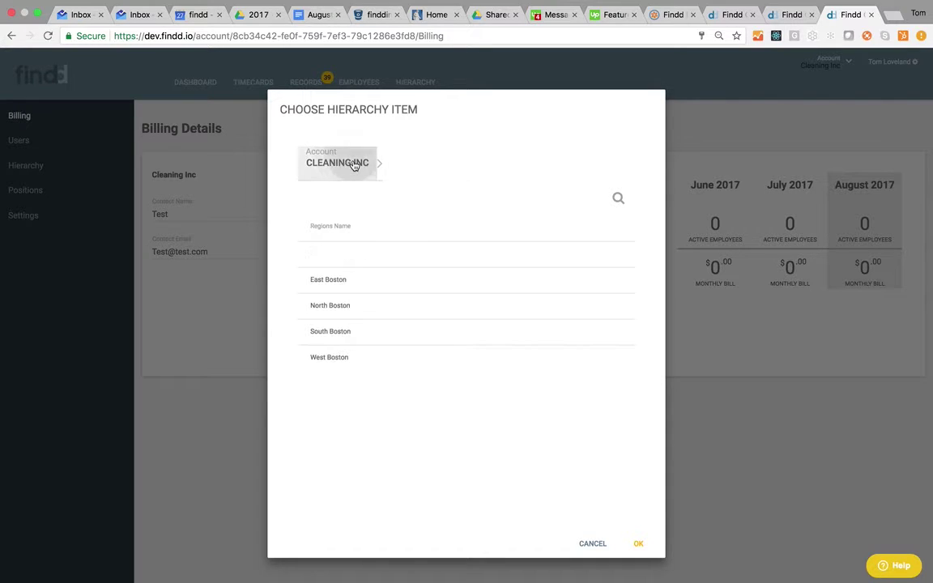
{"action": "left_click", "coordinate": [357, 308]}
{"action": "left_click", "coordinate": [355, 217]}
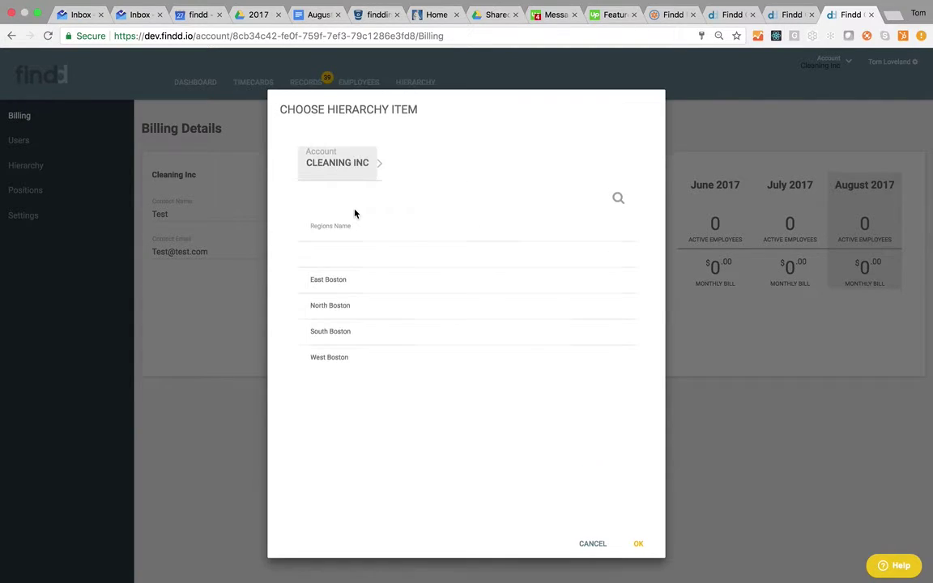
{"action": "left_click", "coordinate": [346, 335]}
{"action": "left_click", "coordinate": [343, 222]}
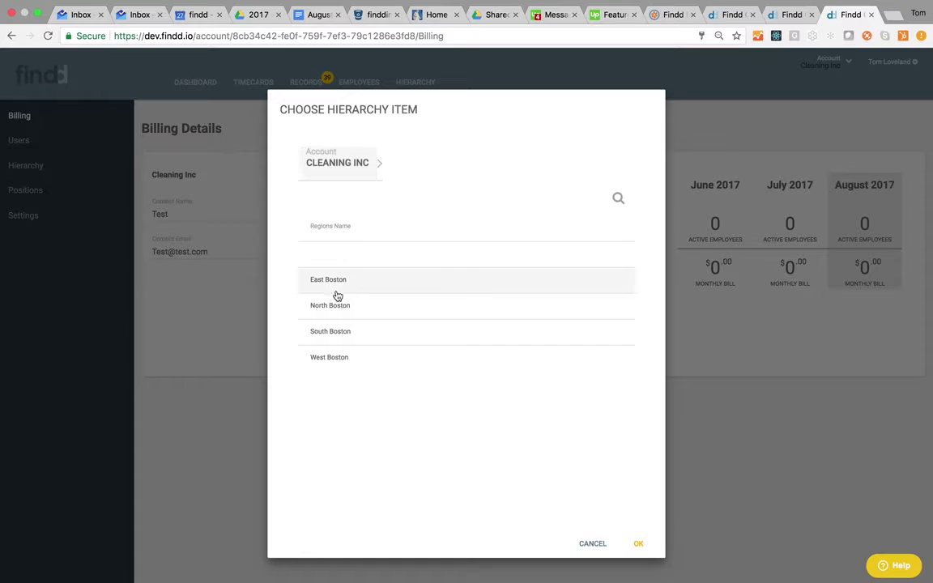
Choose the second site listed under East Boston in the hierarchy chooser and confirm the choice
{"action": "left_click", "coordinate": [338, 284]}
{"action": "left_click", "coordinate": [336, 280]}
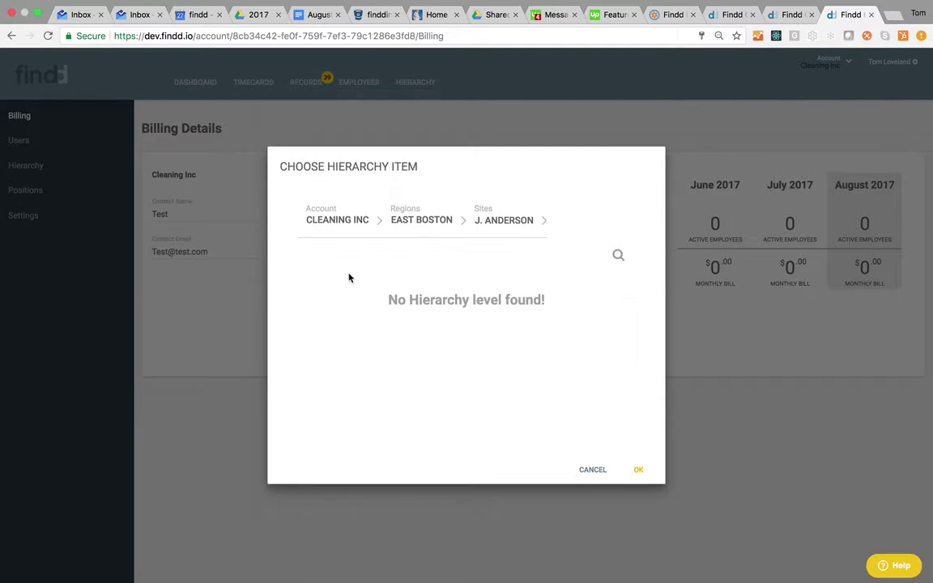
{"action": "left_click", "coordinate": [636, 471]}
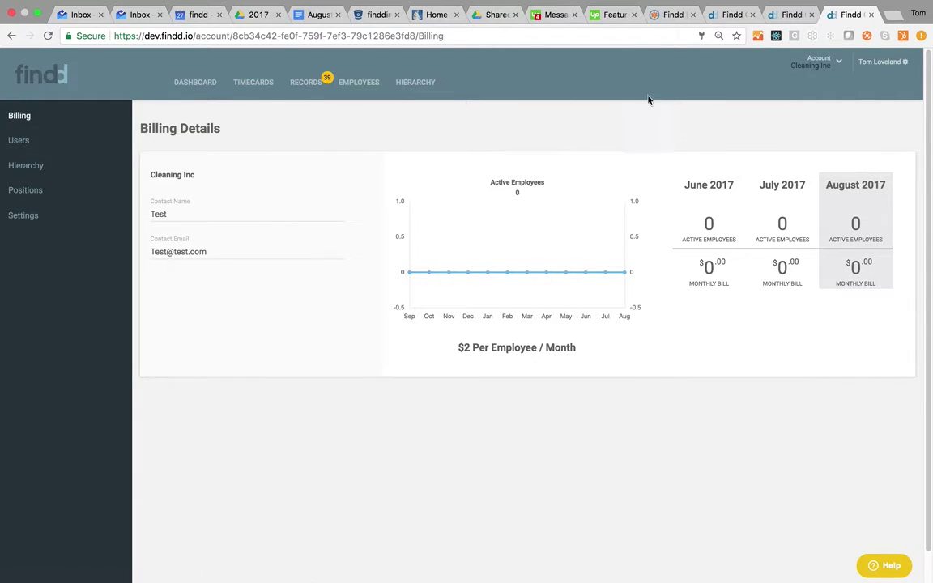
Reopen the account's hierarchy chooser and drill down through East Boston to First National Bank
{"action": "left_click", "coordinate": [818, 63]}
{"action": "left_click", "coordinate": [361, 281]}
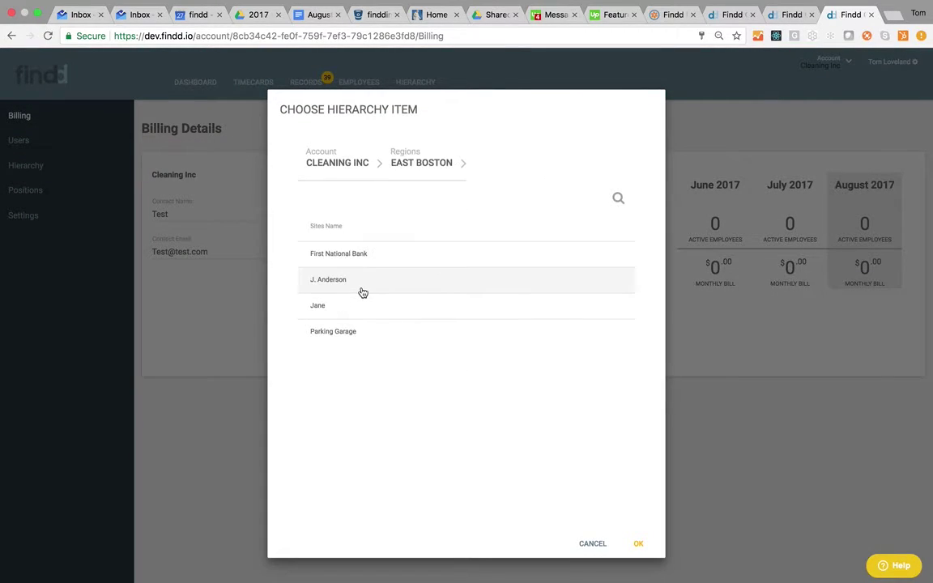
{"action": "left_click", "coordinate": [340, 258]}
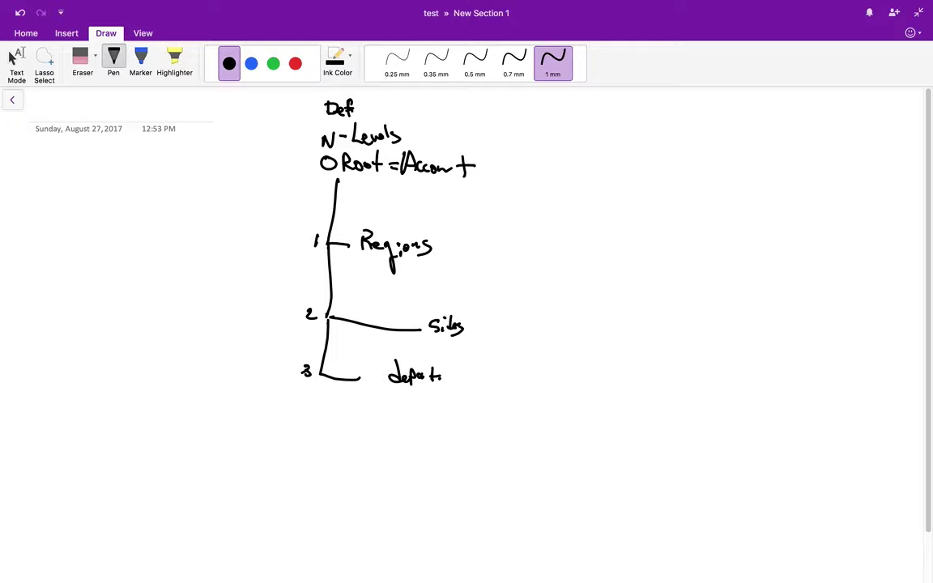
Handwrite the heading "Hierarchy Items" beside the level definition diagram on the OneNote page
{"action": "mouse_move", "coordinate": [619, 118]}
{"action": "left_mouse_down"}
{"action": "mouse_move", "coordinate": [620, 138]}
{"action": "mouse_move", "coordinate": [632, 127]}
{"action": "left_mouse_up"}
{"action": "mouse_move", "coordinate": [640, 124]}
{"action": "left_mouse_down"}
{"action": "mouse_move", "coordinate": [640, 136]}
{"action": "mouse_move", "coordinate": [664, 124]}
{"action": "mouse_move", "coordinate": [670, 132]}
{"action": "left_mouse_up"}
{"action": "mouse_move", "coordinate": [677, 115]}
{"action": "left_mouse_down"}
{"action": "mouse_move", "coordinate": [685, 131]}
{"action": "mouse_move", "coordinate": [679, 144]}
{"action": "mouse_move", "coordinate": [715, 138]}
{"action": "left_mouse_up"}
{"action": "mouse_move", "coordinate": [721, 120]}
{"action": "left_mouse_down"}
{"action": "mouse_move", "coordinate": [721, 139]}
{"action": "mouse_move", "coordinate": [727, 127]}
{"action": "left_mouse_up"}
{"action": "left_click_drag", "start_coordinate": [726, 134], "coordinate": [766, 135]}
Draw two branches descending from a root point under the Hierarchy Items heading and label the root "Root = Account"
{"action": "left_click_drag", "start_coordinate": [688, 152], "coordinate": [631, 263]}
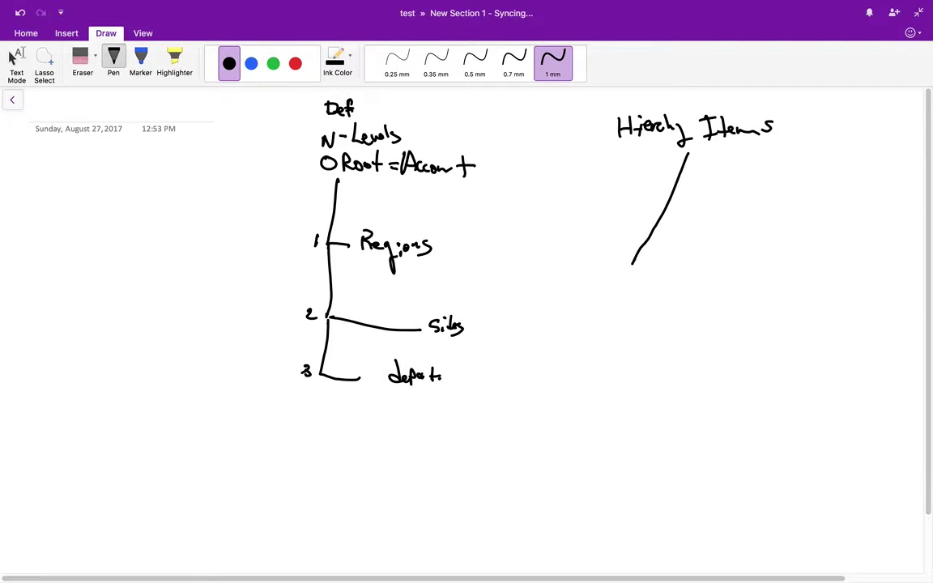
{"action": "left_click_drag", "start_coordinate": [688, 154], "coordinate": [722, 245]}
{"action": "mouse_move", "coordinate": [705, 150]}
{"action": "left_mouse_down"}
{"action": "mouse_move", "coordinate": [716, 162]}
{"action": "mouse_move", "coordinate": [753, 156]}
{"action": "left_mouse_up"}
{"action": "mouse_move", "coordinate": [747, 159]}
{"action": "left_mouse_down"}
{"action": "mouse_move", "coordinate": [765, 151]}
{"action": "mouse_move", "coordinate": [774, 160]}
{"action": "left_mouse_up"}
{"action": "left_click_drag", "start_coordinate": [785, 156], "coordinate": [805, 156]}
{"action": "left_click_drag", "start_coordinate": [806, 146], "coordinate": [809, 160]}
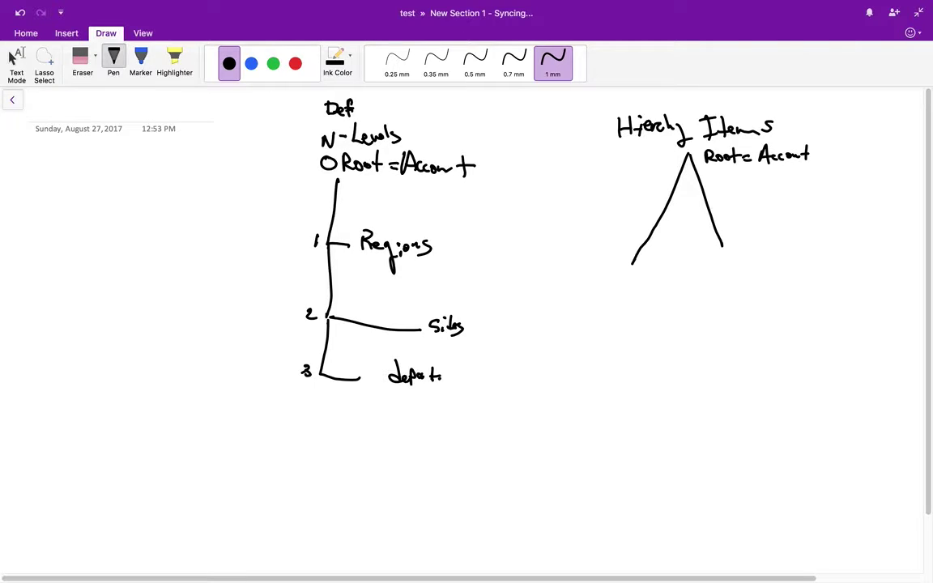
Handwrite the account name "Cleaning Inc" beneath the root label of the Hierarchy Items tree
{"action": "left_click_drag", "start_coordinate": [724, 168], "coordinate": [728, 176]}
{"action": "left_click_drag", "start_coordinate": [733, 173], "coordinate": [760, 177]}
{"action": "left_click_drag", "start_coordinate": [764, 177], "coordinate": [772, 173]}
{"action": "mouse_move", "coordinate": [779, 174]}
{"action": "left_mouse_down"}
{"action": "mouse_move", "coordinate": [775, 193]}
{"action": "mouse_move", "coordinate": [800, 168]}
{"action": "left_mouse_up"}
{"action": "left_click_drag", "start_coordinate": [791, 182], "coordinate": [816, 183]}
{"action": "left_click_drag", "start_coordinate": [823, 173], "coordinate": [822, 182]}
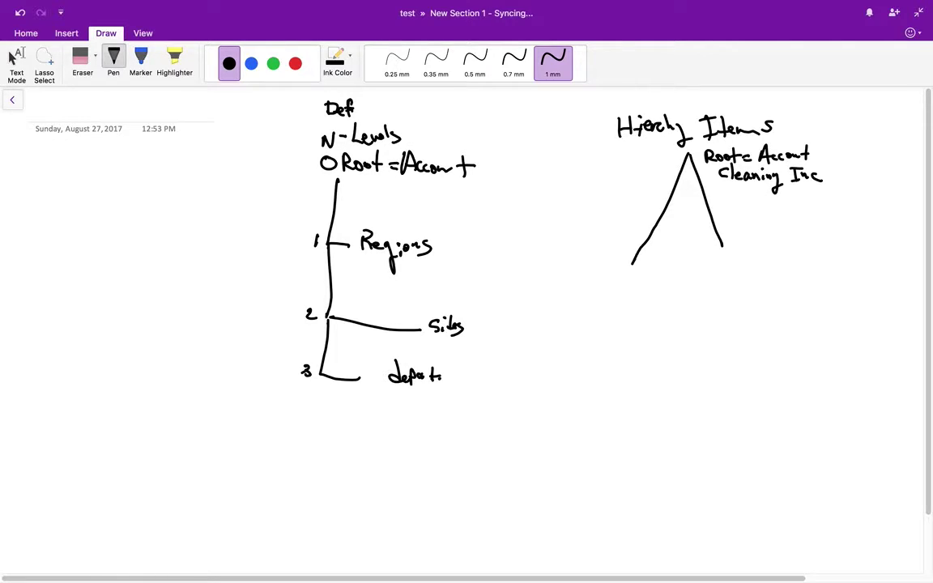
Mark the level at the branch ends with an ellipse labelled "Region" and draw its region nodes, including an extra split branch
{"action": "left_click_drag", "start_coordinate": [564, 252], "coordinate": [616, 251]}
{"action": "mouse_move", "coordinate": [786, 257]}
{"action": "left_mouse_down"}
{"action": "mouse_move", "coordinate": [567, 252]}
{"action": "mouse_move", "coordinate": [784, 256]}
{"action": "left_mouse_up"}
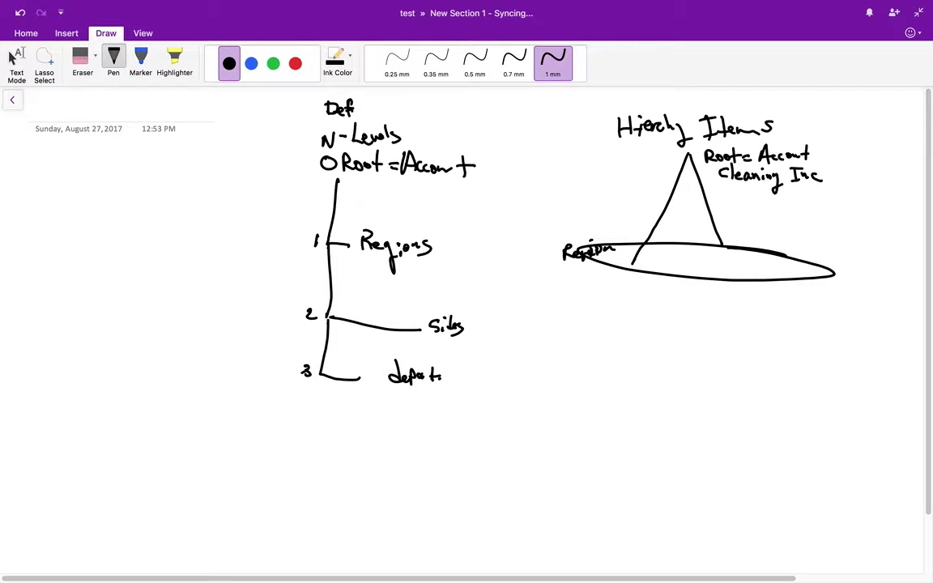
{"action": "left_click_drag", "start_coordinate": [635, 263], "coordinate": [686, 263]}
{"action": "mouse_move", "coordinate": [712, 225]}
{"action": "left_mouse_down"}
{"action": "mouse_move", "coordinate": [690, 258]}
{"action": "mouse_move", "coordinate": [721, 254]}
{"action": "left_mouse_up"}
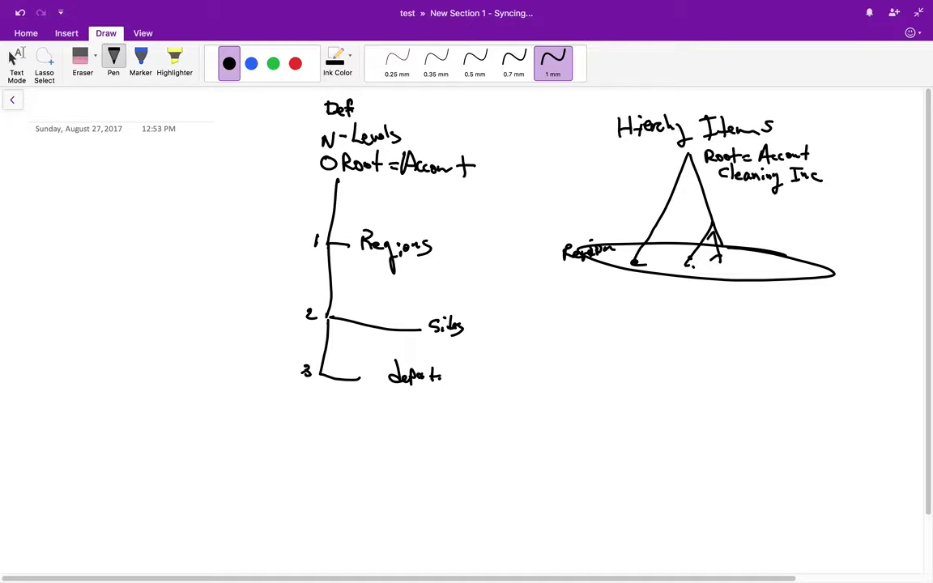
Label two region nodes of the Hierarchy Items tree "N.B" and "S.B"
{"action": "mouse_move", "coordinate": [618, 289]}
{"action": "left_mouse_down"}
{"action": "mouse_move", "coordinate": [624, 281]}
{"action": "mouse_move", "coordinate": [697, 294]}
{"action": "left_mouse_up"}
{"action": "left_click", "coordinate": [627, 288]}
{"action": "left_click", "coordinate": [692, 294]}
Erase the ellipse around the Region level and the extra arrow stroke near the second branch, and reselect the black pen
{"action": "left_click", "coordinate": [82, 58]}
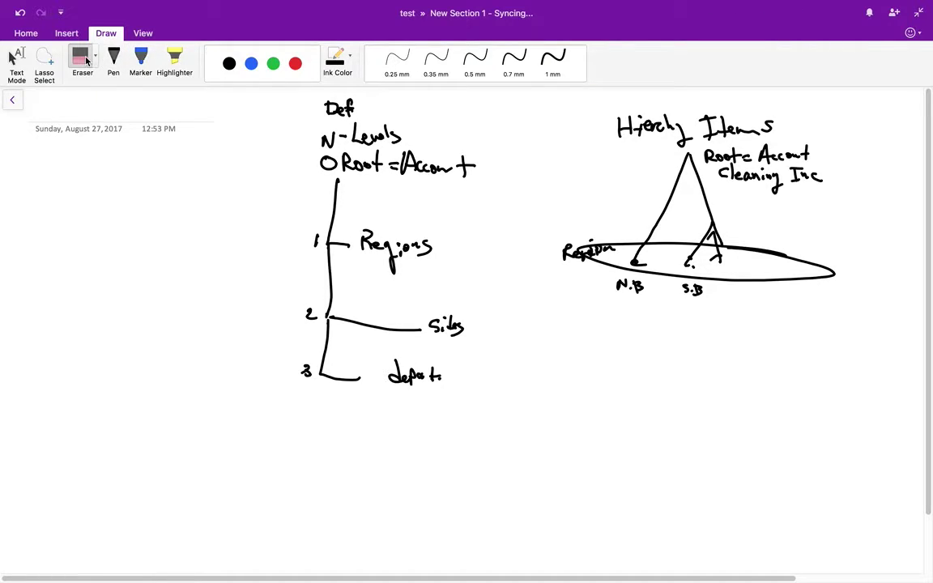
{"action": "left_click", "coordinate": [174, 58]}
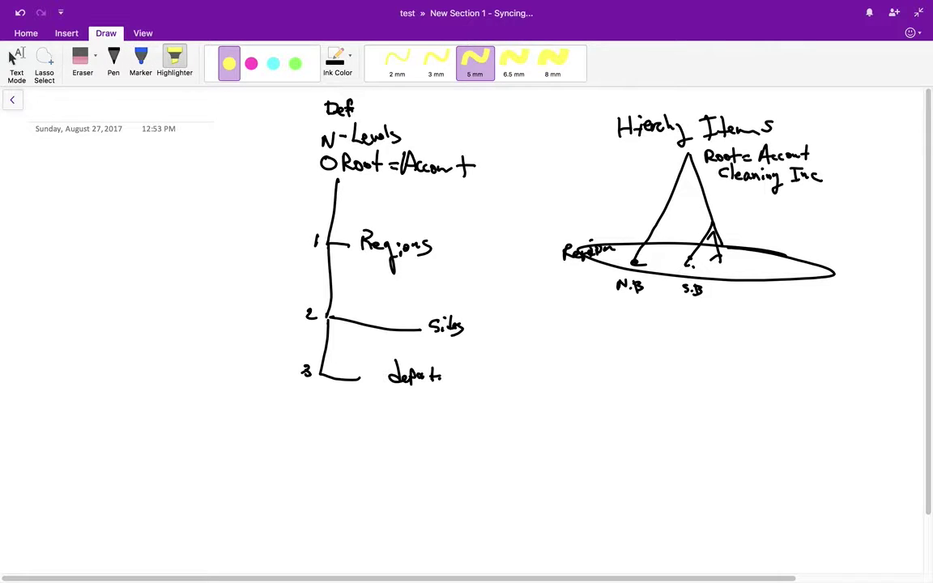
{"action": "left_click", "coordinate": [83, 58]}
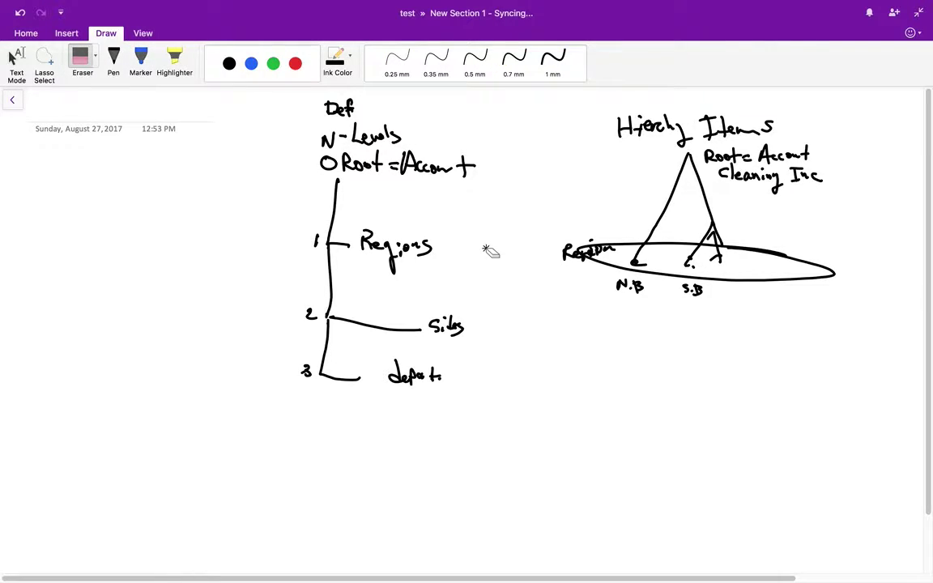
{"action": "left_click_drag", "start_coordinate": [716, 271], "coordinate": [760, 258]}
{"action": "left_click", "coordinate": [114, 64]}
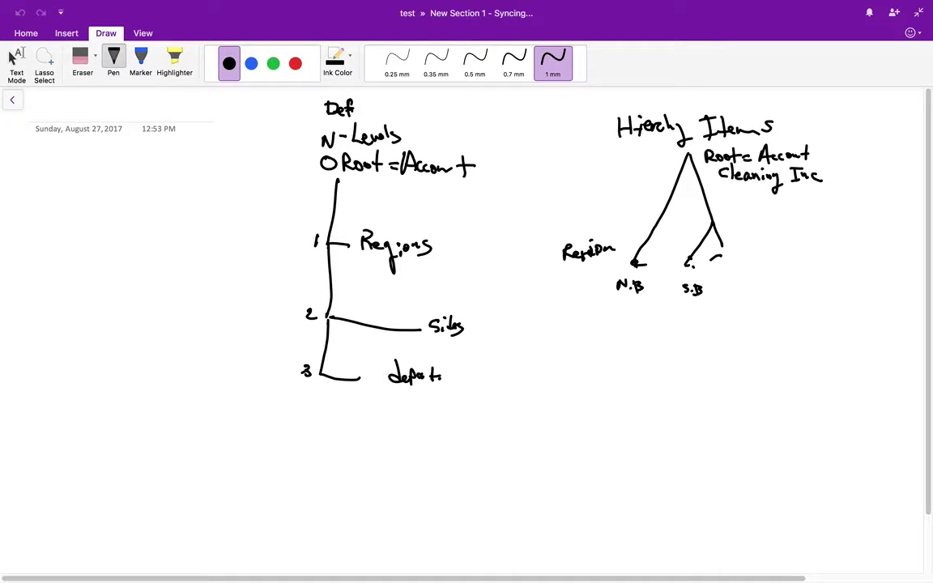
Draw forked child branches beneath the region nodes of the Hierarchy Items tree
{"action": "left_click_drag", "start_coordinate": [636, 264], "coordinate": [568, 332]}
{"action": "left_click_drag", "start_coordinate": [598, 301], "coordinate": [666, 388]}
{"action": "mouse_move", "coordinate": [691, 283]}
{"action": "left_mouse_down"}
{"action": "mouse_move", "coordinate": [662, 342]}
{"action": "mouse_move", "coordinate": [716, 358]}
{"action": "left_mouse_up"}
{"action": "left_click_drag", "start_coordinate": [729, 266], "coordinate": [709, 353]}
{"action": "left_click_drag", "start_coordinate": [720, 311], "coordinate": [755, 366]}
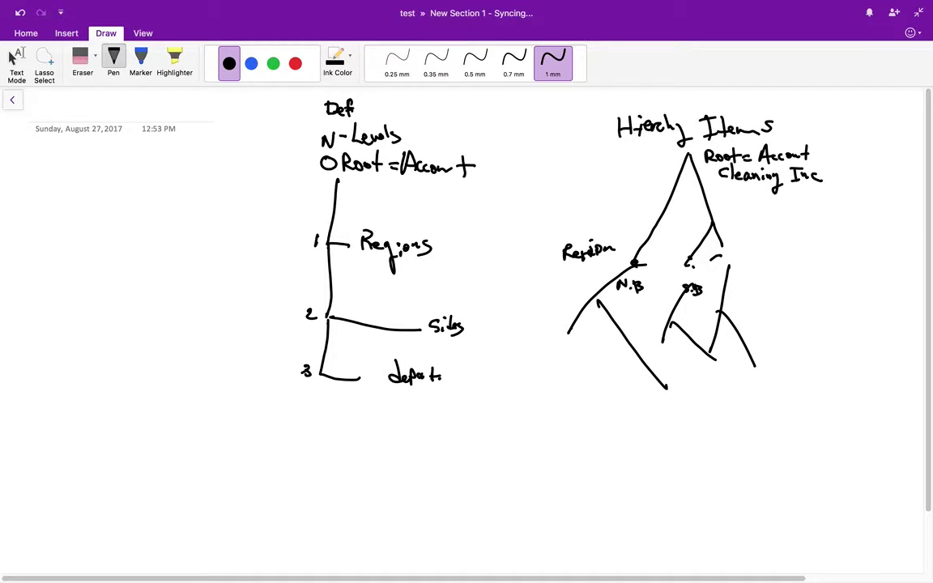
Draw three horizontal lines across the Hierarchy Items tree to separate its levels
{"action": "mouse_move", "coordinate": [549, 266]}
{"action": "left_mouse_down"}
{"action": "mouse_move", "coordinate": [625, 263]}
{"action": "mouse_move", "coordinate": [798, 282]}
{"action": "left_mouse_up"}
{"action": "left_click_drag", "start_coordinate": [555, 311], "coordinate": [800, 338]}
{"action": "left_click_drag", "start_coordinate": [563, 378], "coordinate": [786, 386]}
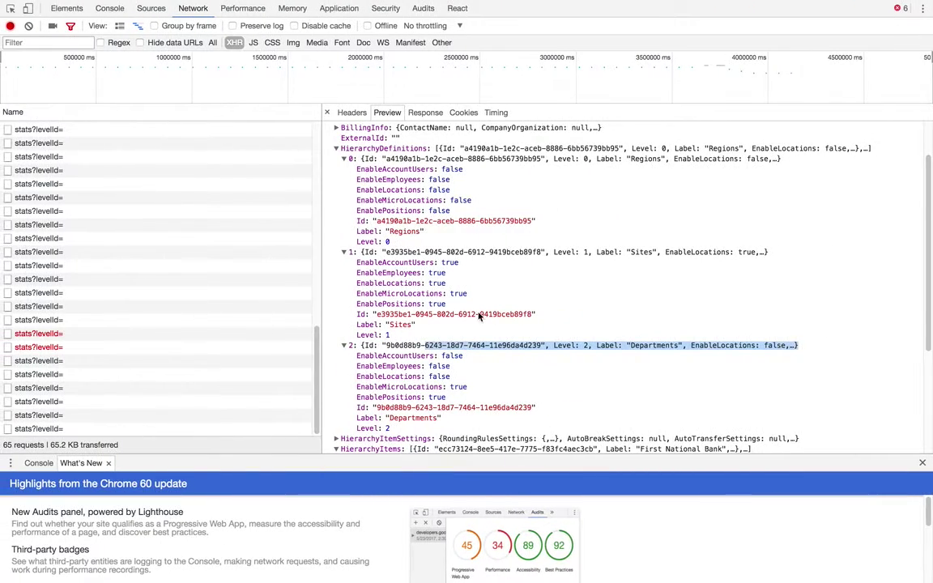
Expand the First National Bank entry under HierarchyItems and highlight its HierarchyDefinitionId value
{"action": "scroll", "coordinate": [480, 316], "scroll_direction": "down", "scroll_amount": 2}
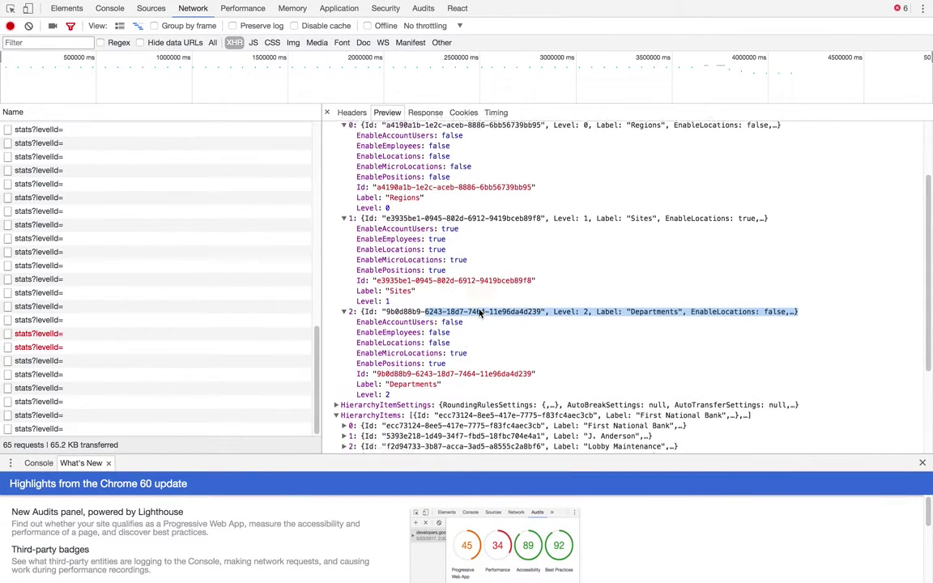
{"action": "scroll", "coordinate": [473, 259], "scroll_direction": "up", "scroll_amount": 1}
{"action": "scroll", "coordinate": [374, 348], "scroll_direction": "down", "scroll_amount": 4}
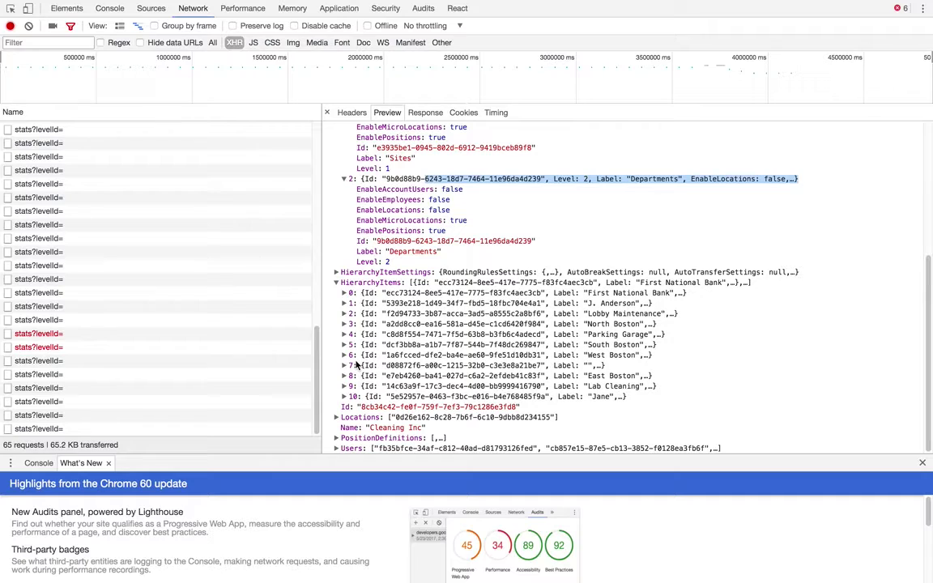
{"action": "left_click", "coordinate": [344, 292]}
{"action": "scroll", "coordinate": [404, 363], "scroll_direction": "down", "scroll_amount": 2}
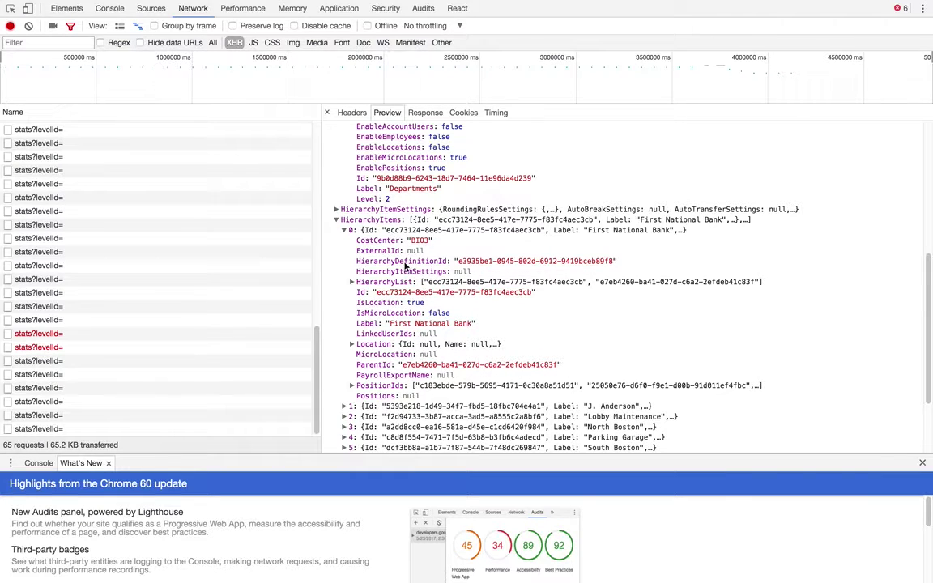
{"action": "left_click_drag", "start_coordinate": [458, 261], "coordinate": [611, 262]}
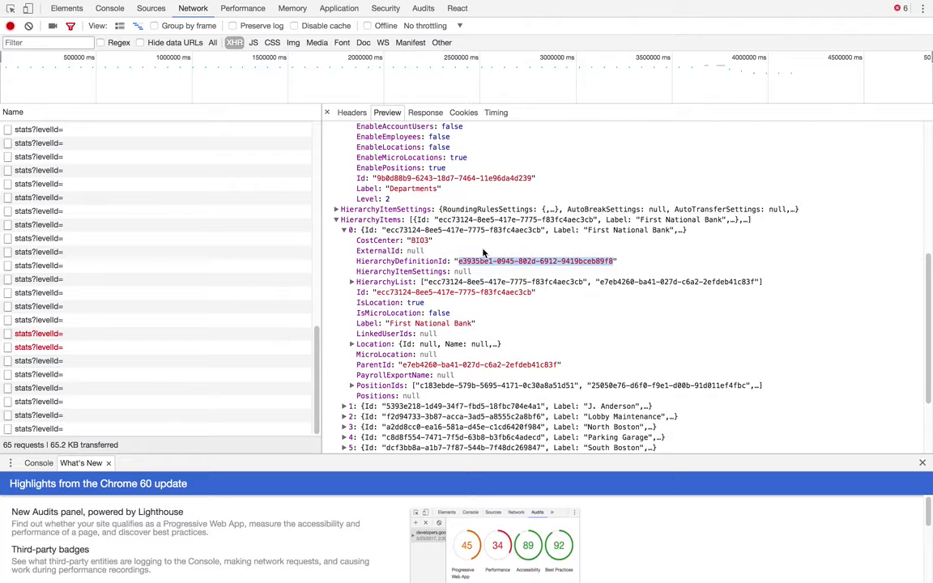
Compare First National Bank's HierarchyDefinitionId with the Ids and labels of the hierarchy definitions
{"action": "scroll", "coordinate": [482, 258], "scroll_direction": "up", "scroll_amount": 8}
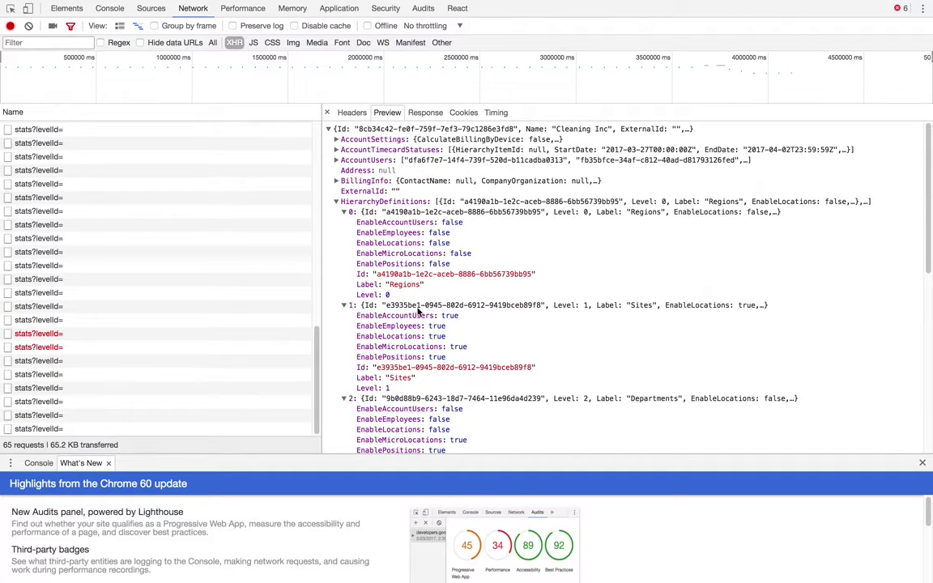
{"action": "scroll", "coordinate": [364, 279], "scroll_direction": "down", "scroll_amount": 2}
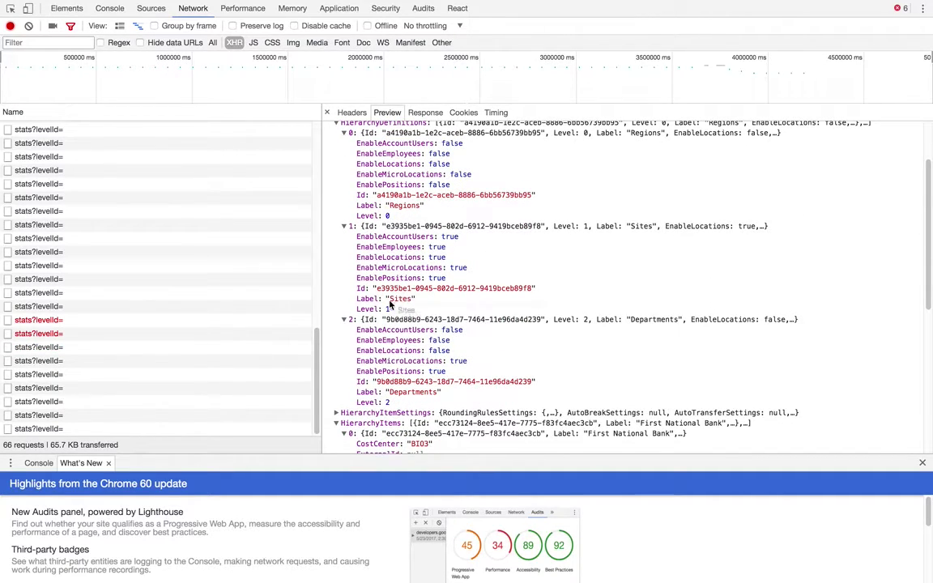
{"action": "scroll", "coordinate": [401, 300], "scroll_direction": "down", "scroll_amount": 4}
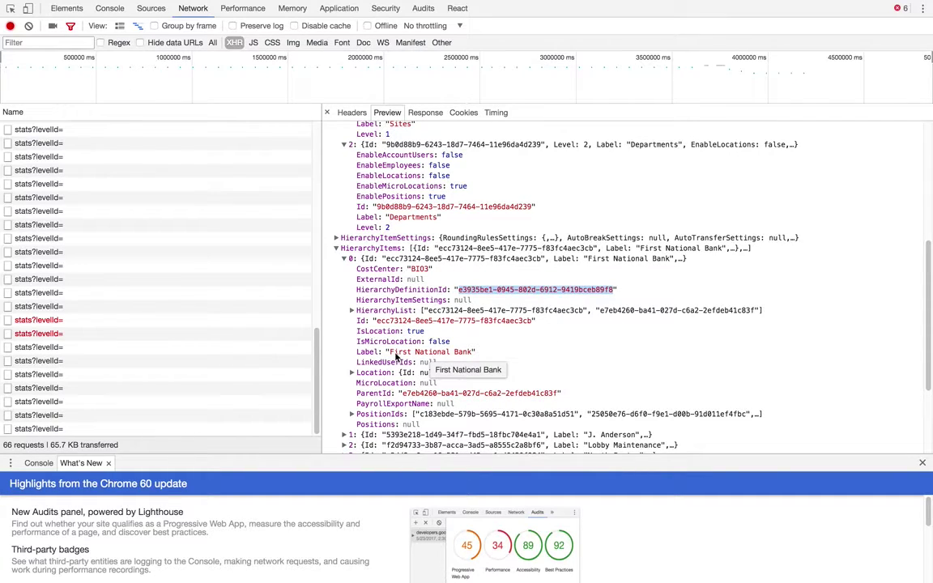
{"action": "scroll", "coordinate": [397, 357], "scroll_direction": "up", "scroll_amount": 4}
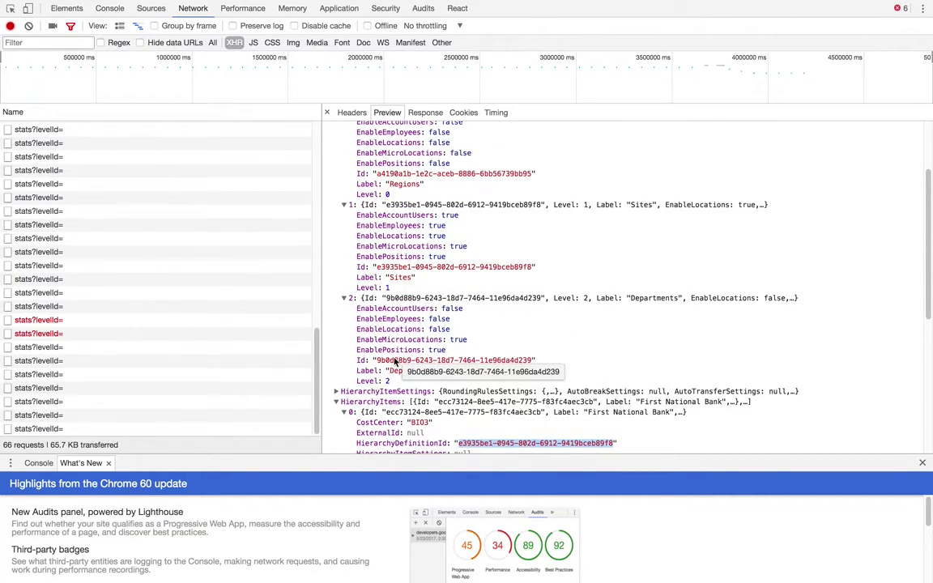
{"action": "scroll", "coordinate": [396, 357], "scroll_direction": "down", "scroll_amount": 4}
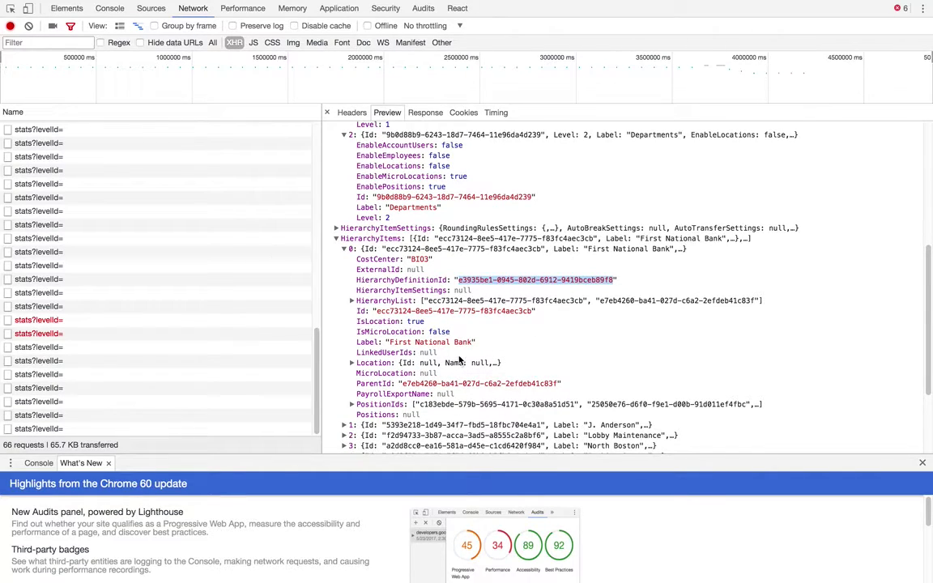
Highlight First National Bank's ParentId and look for the matching Id among the other hierarchy items
{"action": "double_click", "coordinate": [374, 384]}
{"action": "left_click_drag", "start_coordinate": [404, 384], "coordinate": [557, 385]}
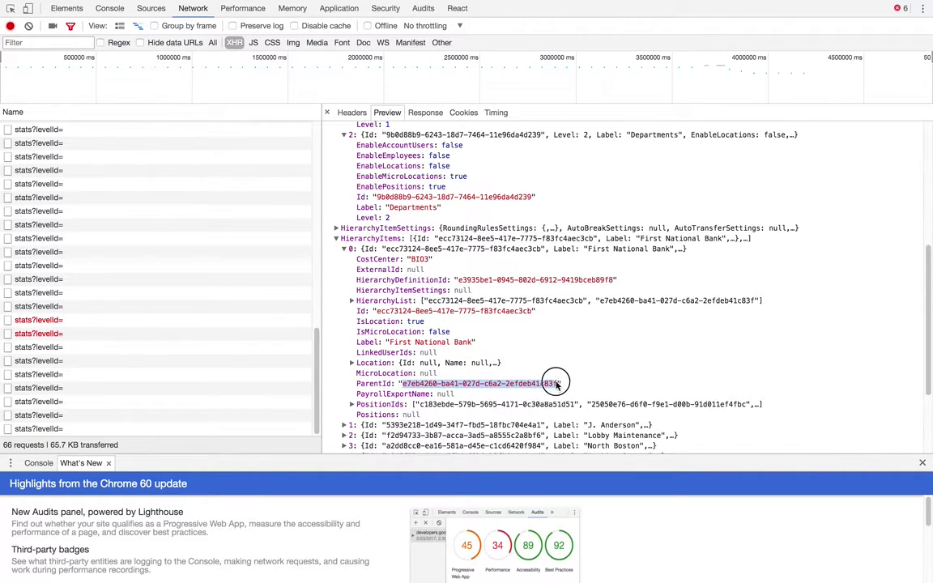
{"action": "scroll", "coordinate": [530, 401], "scroll_direction": "down", "scroll_amount": 2}
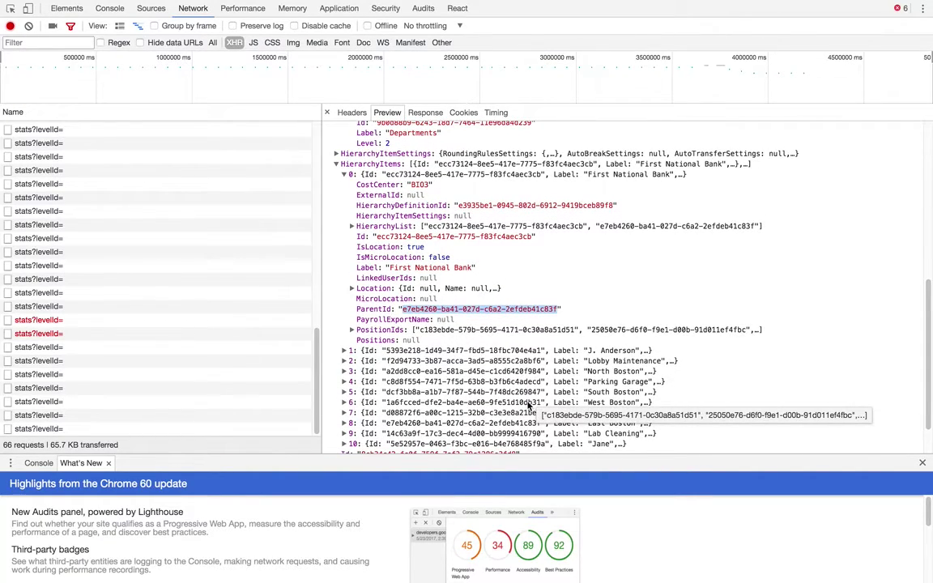
{"action": "scroll", "coordinate": [530, 405], "scroll_direction": "down", "scroll_amount": 1}
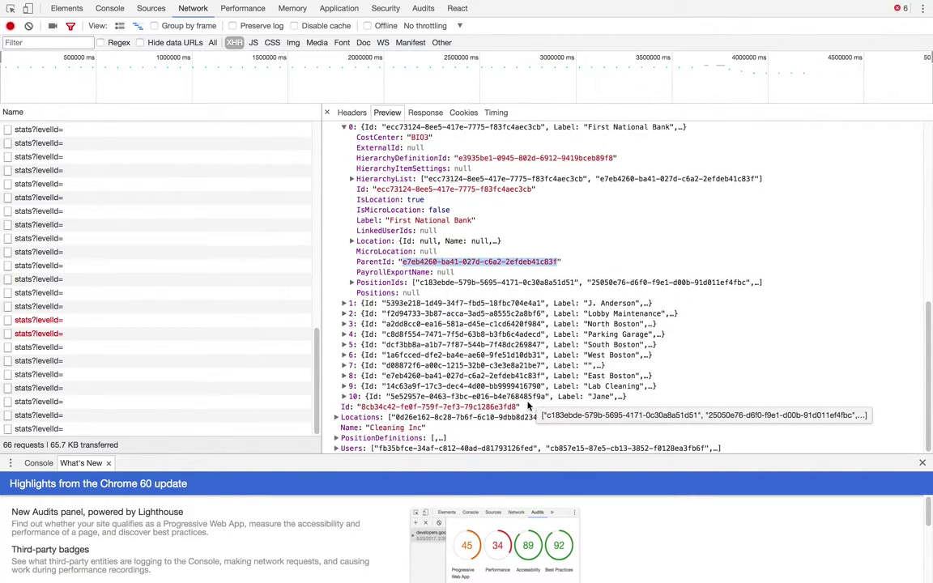
Expand the East Boston hierarchy item and highlight its ParentId value
{"action": "double_click", "coordinate": [396, 376]}
{"action": "scroll", "coordinate": [397, 388], "scroll_direction": "down", "scroll_amount": 2}
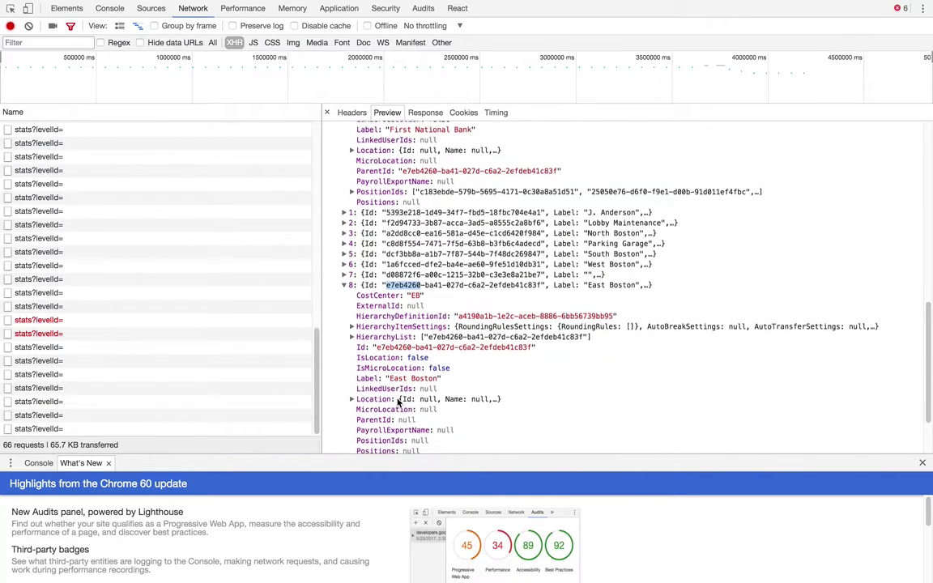
{"action": "scroll", "coordinate": [417, 358], "scroll_direction": "down", "scroll_amount": 2}
{"action": "double_click", "coordinate": [407, 358]}
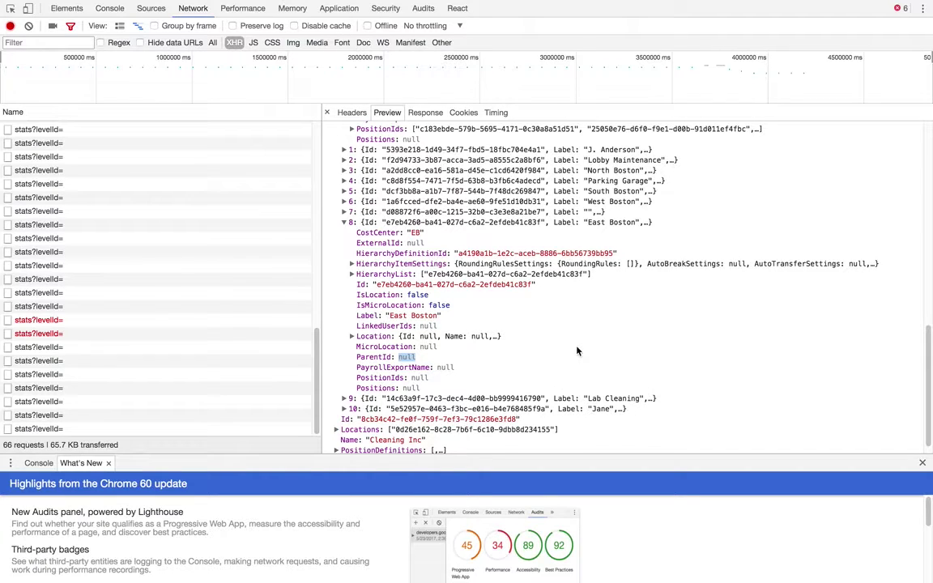
In OneNote, draw arrows pointing at the three region nodes and handwrite "ParentId = null" beside the region level
{"action": "key", "text": "ctrl+Right"}
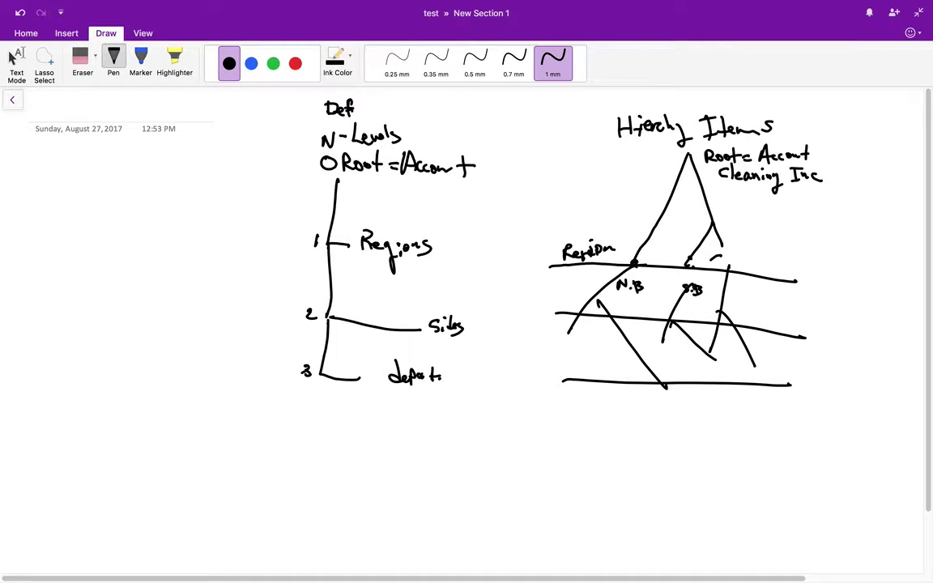
{"action": "left_click_drag", "start_coordinate": [678, 244], "coordinate": [718, 256]}
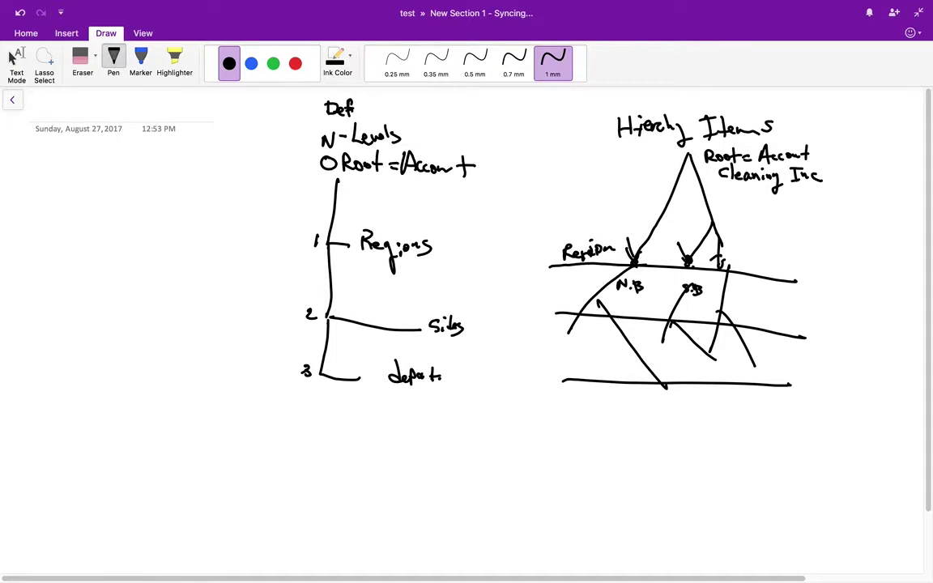
{"action": "left_click_drag", "start_coordinate": [744, 221], "coordinate": [746, 232]}
{"action": "left_click", "coordinate": [755, 231]}
{"action": "mouse_move", "coordinate": [809, 228]}
{"action": "left_mouse_down"}
{"action": "mouse_move", "coordinate": [860, 230]}
{"action": "mouse_move", "coordinate": [865, 240]}
{"action": "left_mouse_up"}
{"action": "left_click_drag", "start_coordinate": [876, 224], "coordinate": [875, 243]}
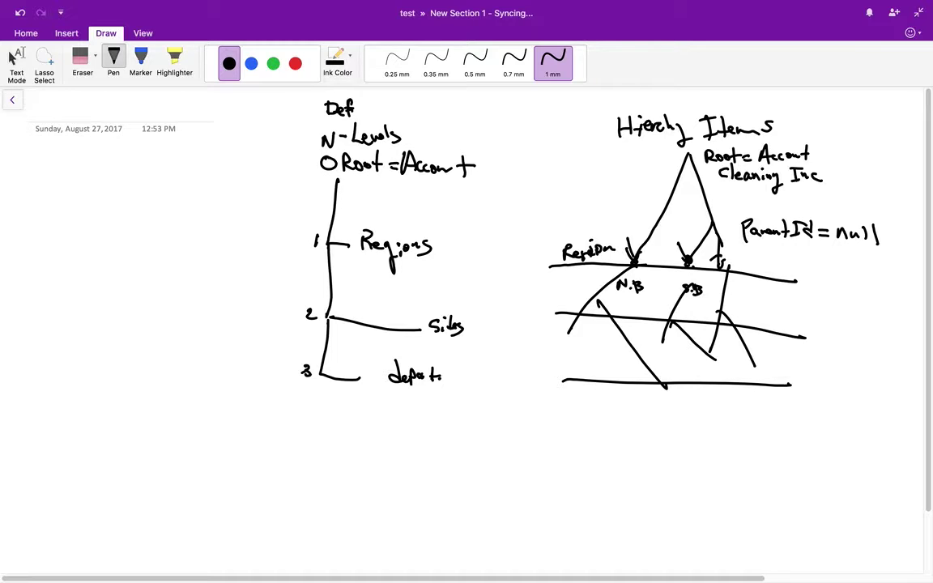
Switch to Android Studio and bring up the HierarchyDefinition.java source after a brief look at HierarchyItem.java
{"action": "key", "text": "ctrl+Left"}
{"action": "key", "text": "ctrl+Left"}
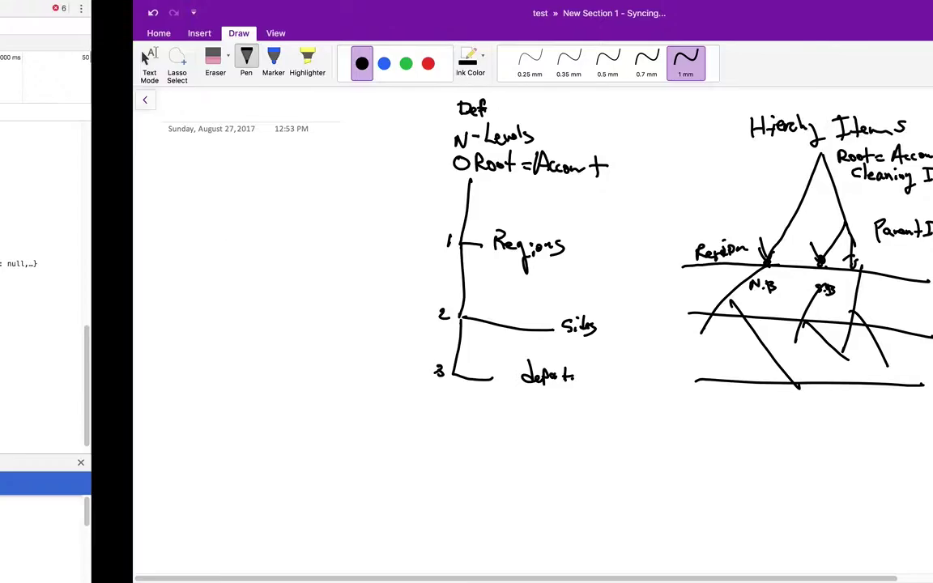
{"action": "key", "text": "ctrl+Left"}
{"action": "key", "text": "ctrl+Left"}
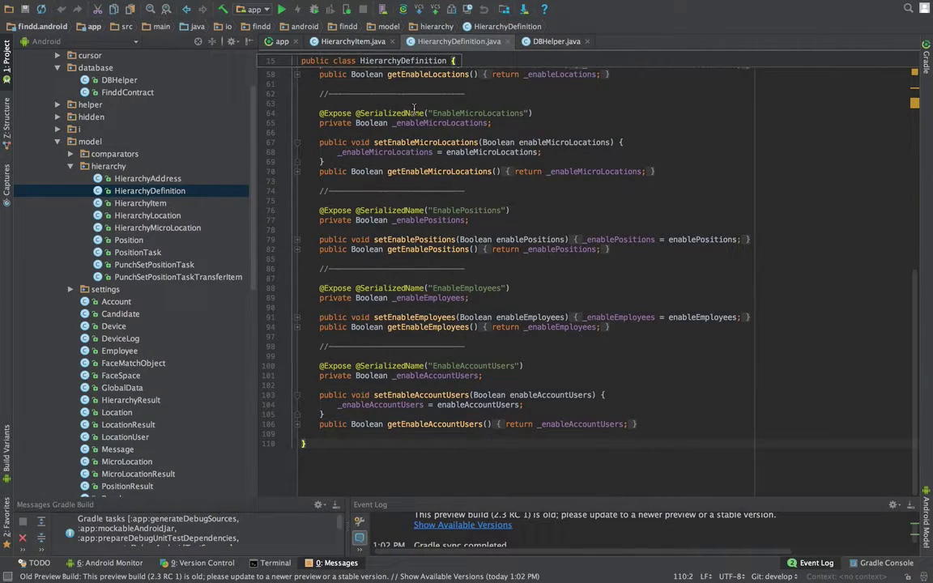
{"action": "scroll", "coordinate": [158, 308], "scroll_direction": "up", "scroll_amount": 2}
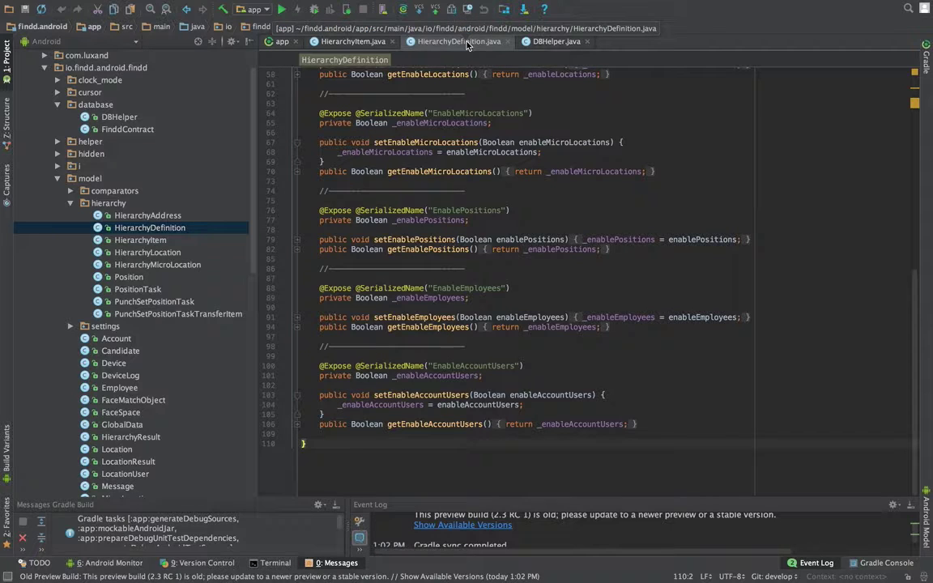
{"action": "left_click", "coordinate": [324, 40]}
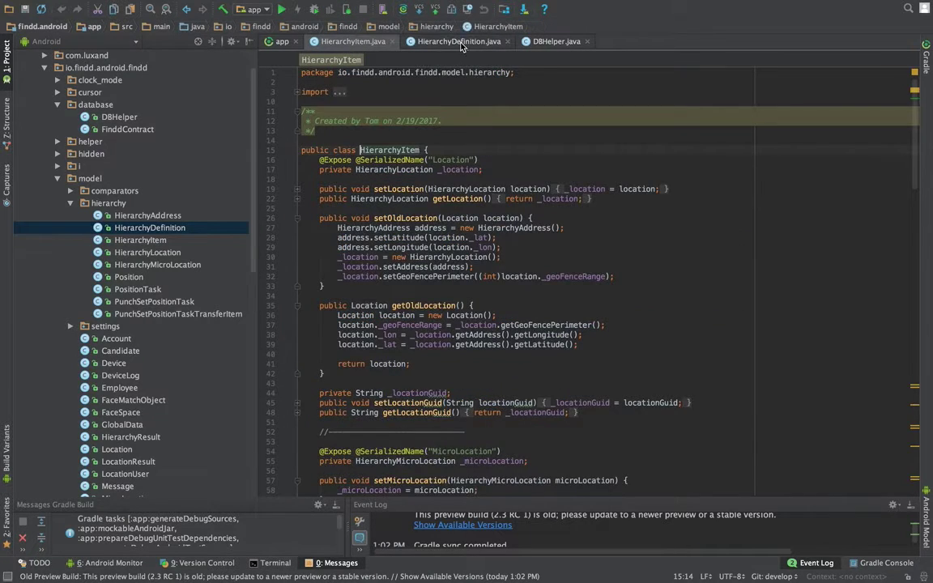
{"action": "left_click", "coordinate": [460, 43]}
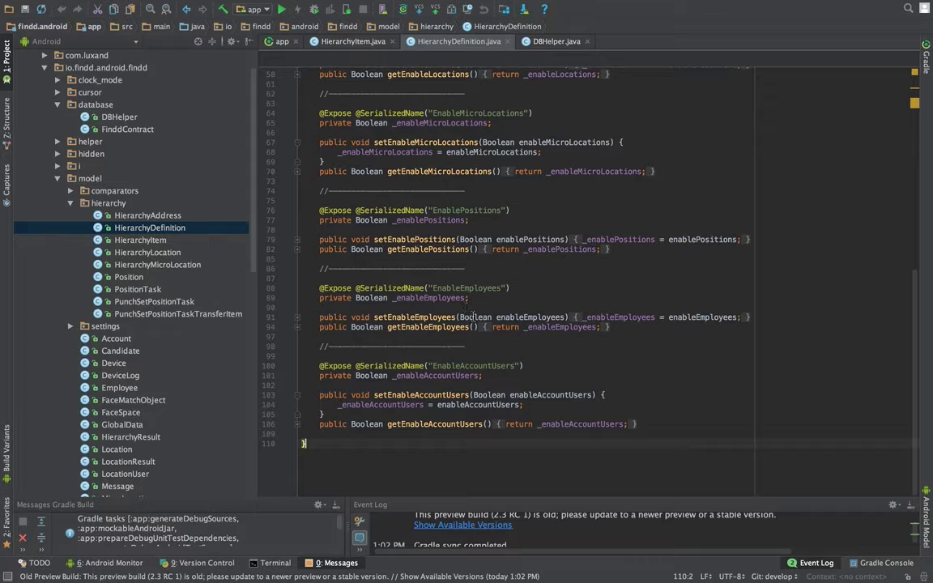
Examine the serialized fields of the HierarchyDefinition class from Id to EnableAccountUsers, highlighting the Level name
{"action": "scroll", "coordinate": [472, 318], "scroll_direction": "up", "scroll_amount": 10}
{"action": "scroll", "coordinate": [482, 327], "scroll_direction": "up", "scroll_amount": 8}
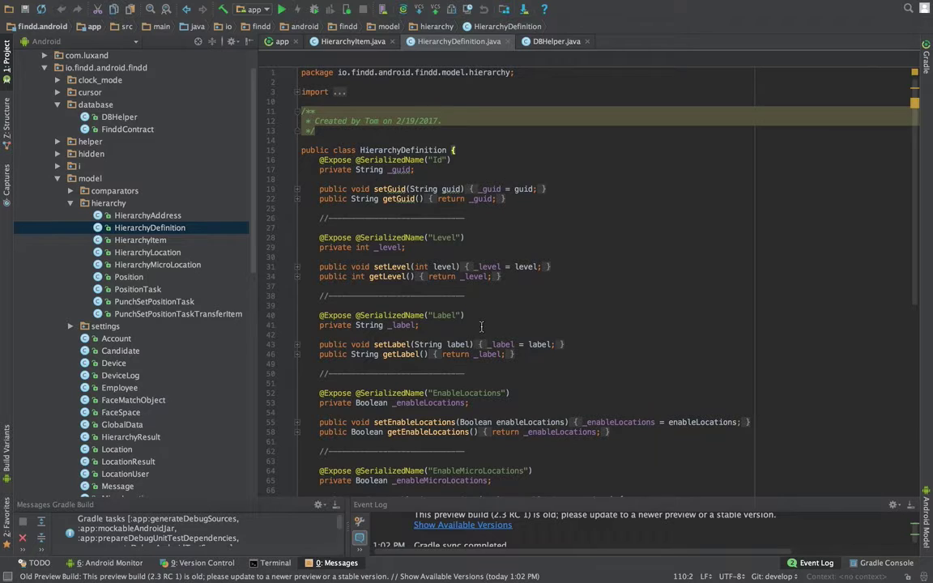
{"action": "scroll", "coordinate": [481, 326], "scroll_direction": "down", "scroll_amount": 3}
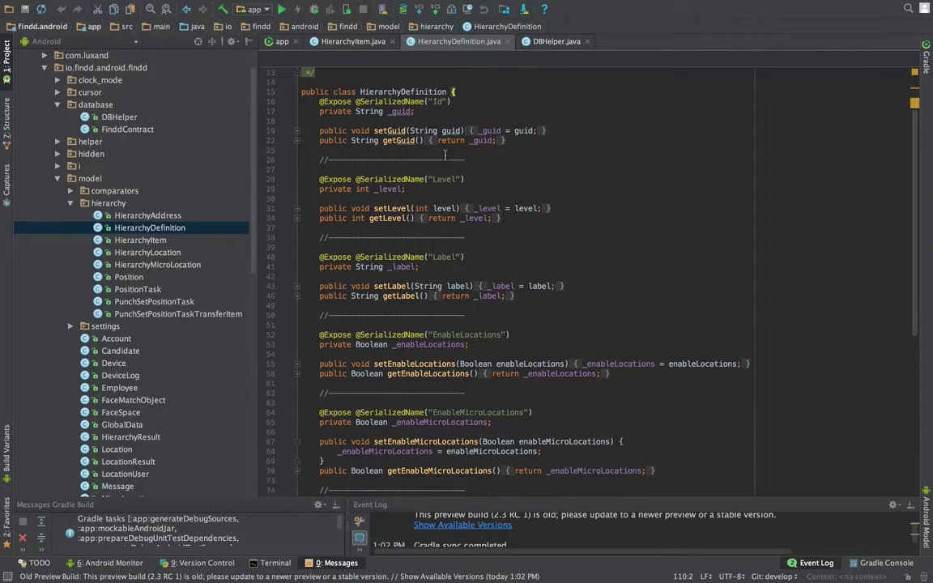
{"action": "scroll", "coordinate": [477, 266], "scroll_direction": "down", "scroll_amount": 2}
{"action": "double_click", "coordinate": [452, 232]}
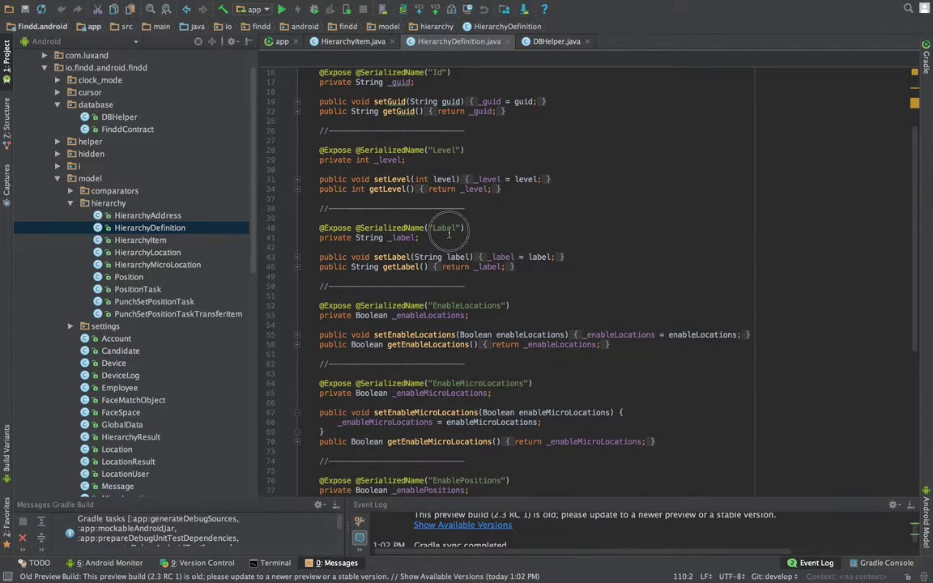
{"action": "double_click", "coordinate": [443, 150]}
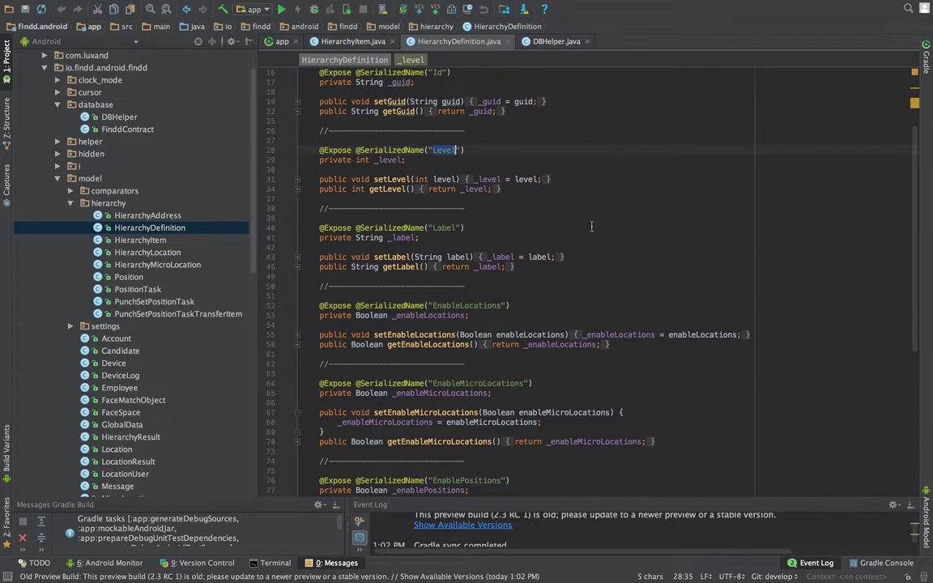
{"action": "scroll", "coordinate": [541, 326], "scroll_direction": "down", "scroll_amount": 8}
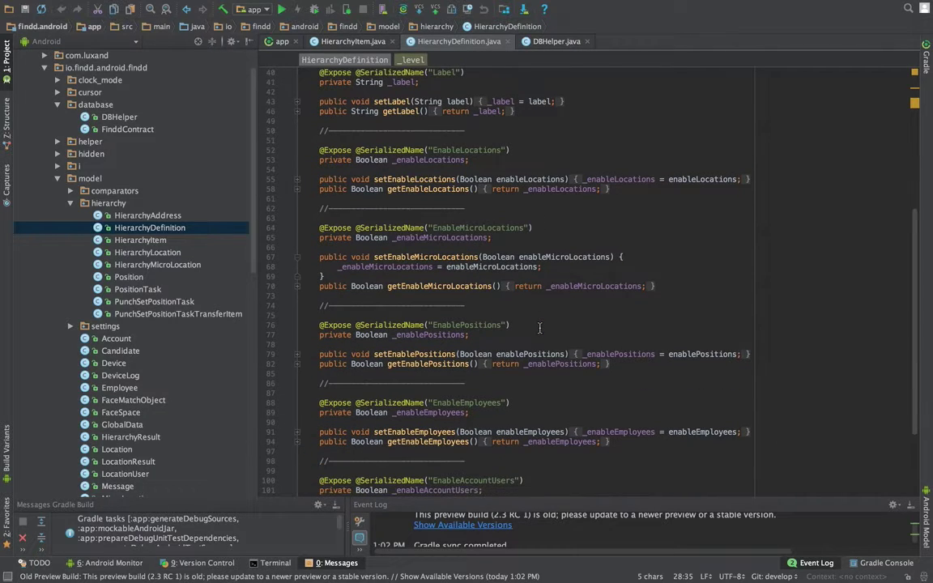
{"action": "scroll", "coordinate": [510, 286], "scroll_direction": "down", "scroll_amount": 6}
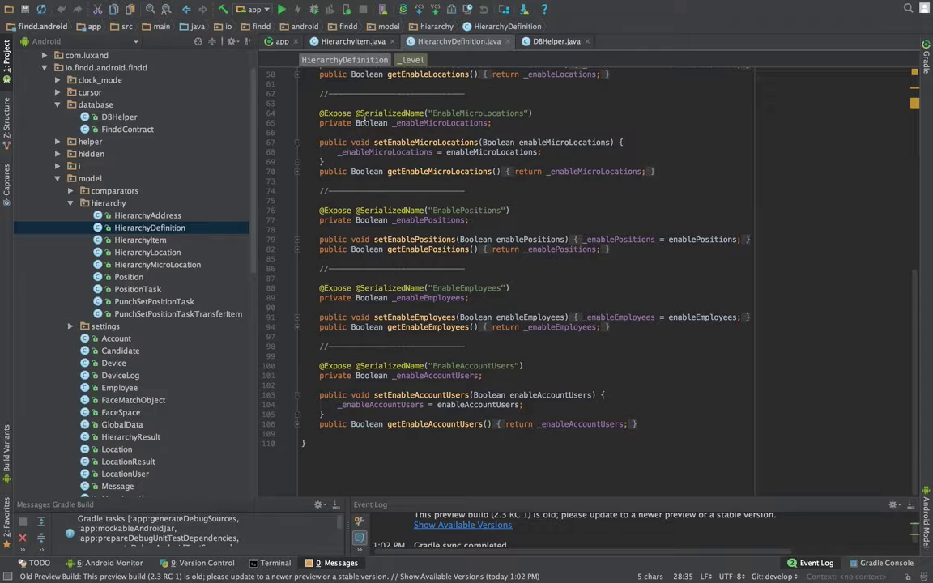
Open HierarchyItem.java and examine its fields from Location through HierarchyDefinitionId and ParentId to HierarchyList
{"action": "left_click", "coordinate": [325, 41]}
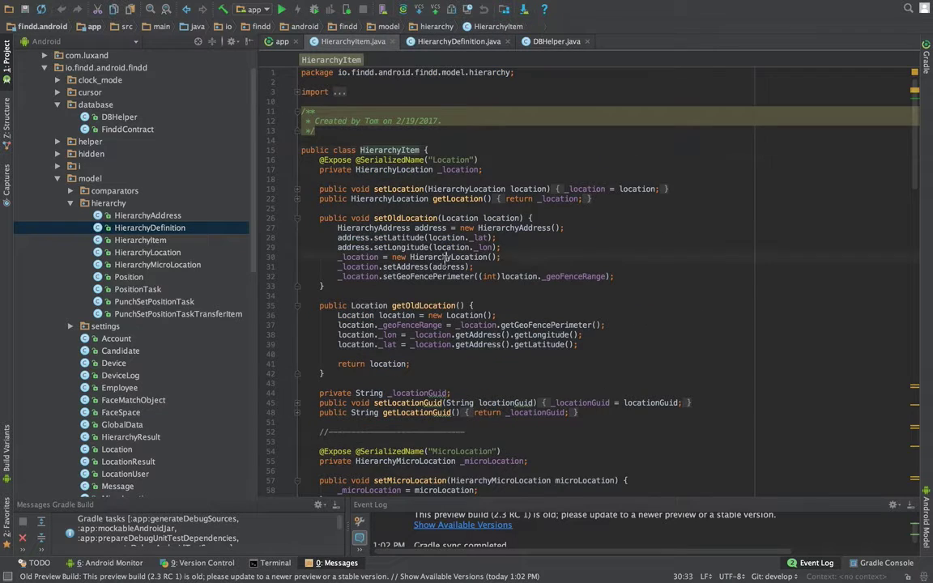
{"action": "scroll", "coordinate": [444, 256], "scroll_direction": "down", "scroll_amount": 10}
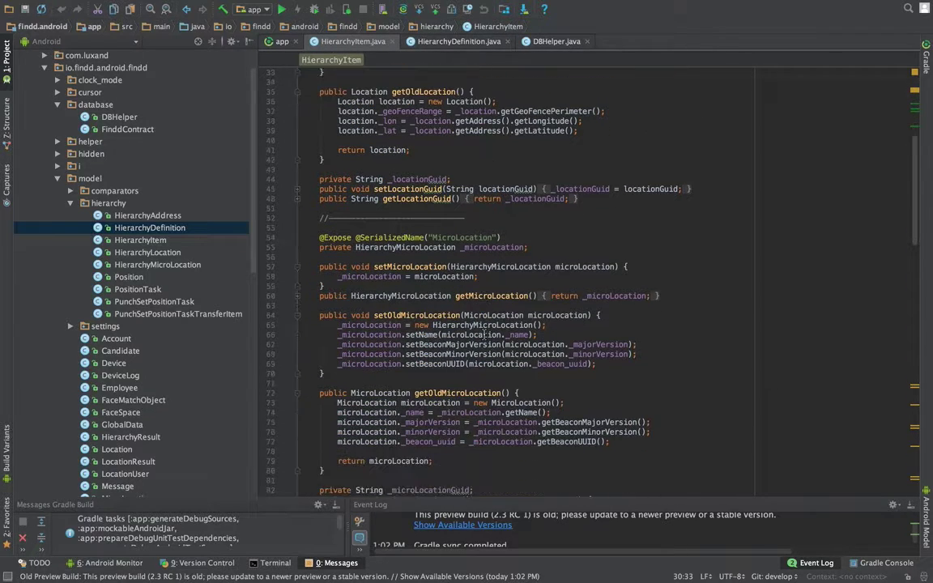
{"action": "scroll", "coordinate": [485, 335], "scroll_direction": "down", "scroll_amount": 5}
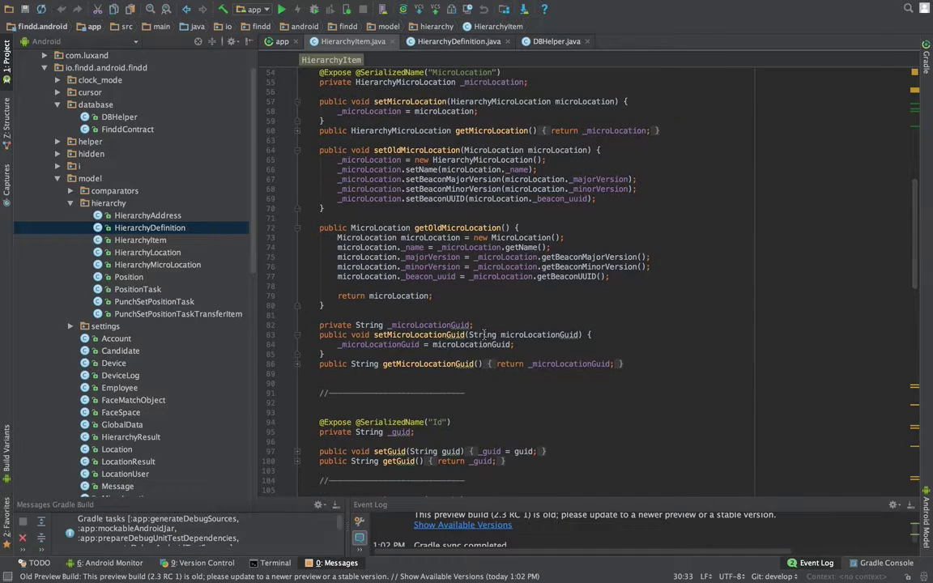
{"action": "scroll", "coordinate": [484, 334], "scroll_direction": "down", "scroll_amount": 5}
{"action": "scroll", "coordinate": [485, 334], "scroll_direction": "down", "scroll_amount": 12}
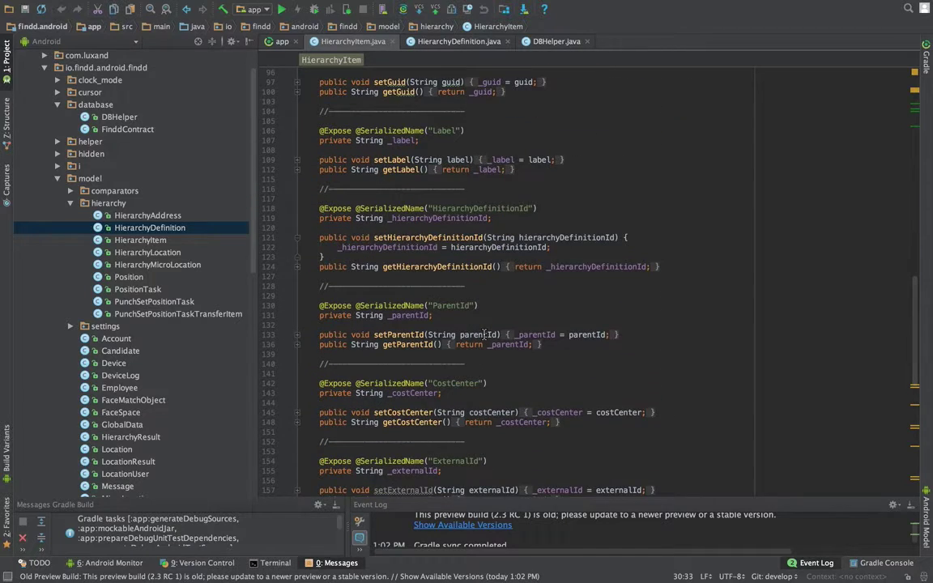
{"action": "scroll", "coordinate": [484, 334], "scroll_direction": "down", "scroll_amount": 6}
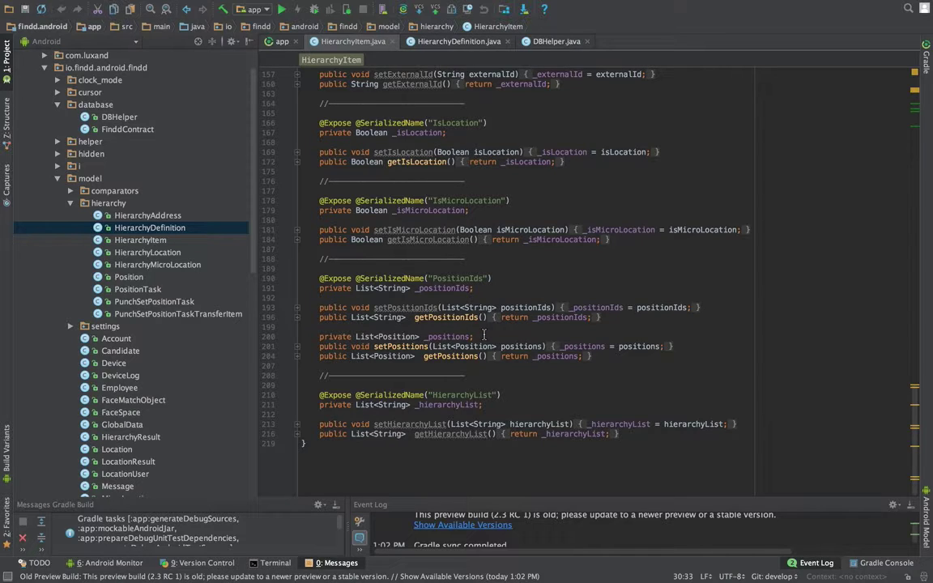
Switch to the mobile-hierarchy design in Adobe XD and examine the Hierarchy Level and Position rows on the Clock Mode - Punch In artboard
{"action": "key", "text": "ctrl+Right"}
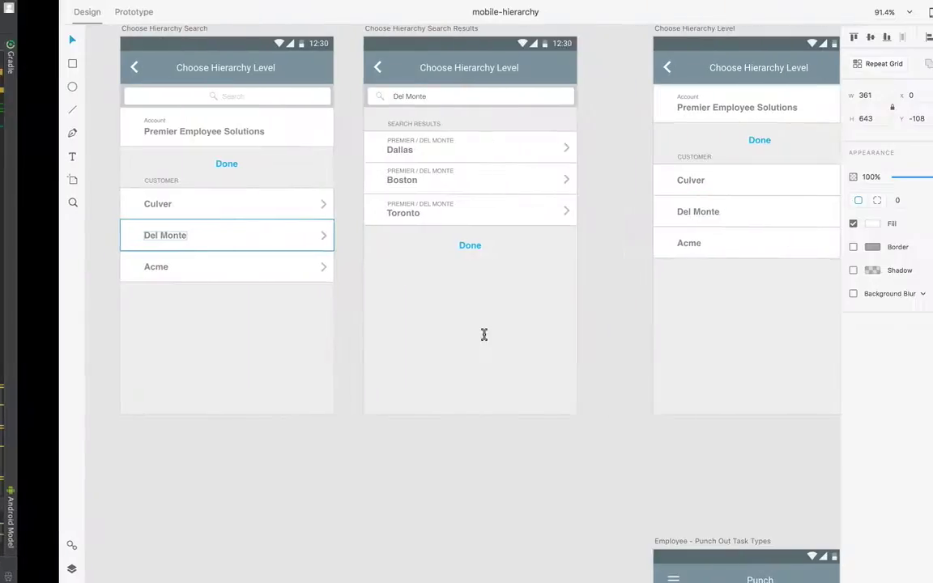
{"action": "scroll", "coordinate": [482, 339], "scroll_direction": "down", "scroll_amount": 5}
{"action": "scroll", "coordinate": [483, 338], "scroll_direction": "up", "scroll_amount": 10}
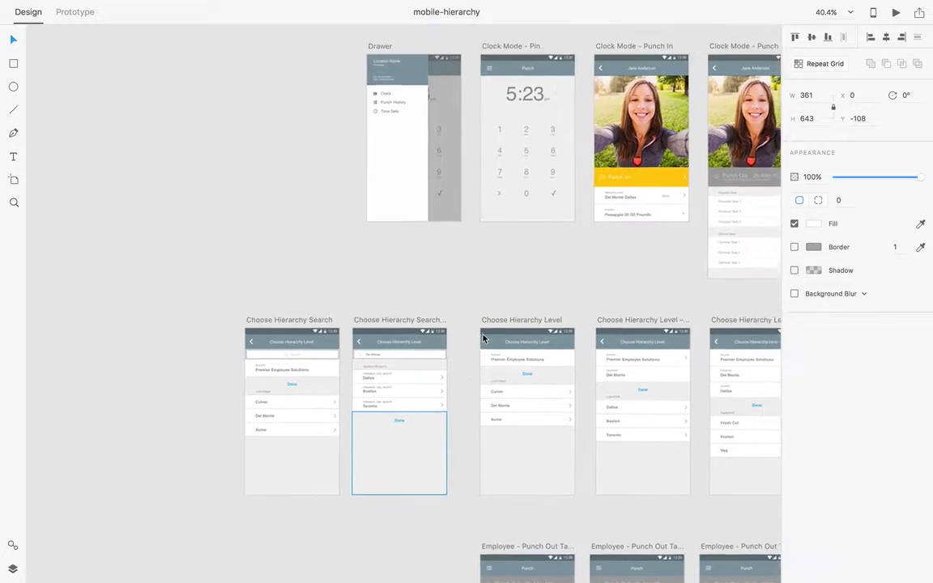
{"action": "scroll", "coordinate": [484, 339], "scroll_direction": "right", "scroll_amount": 5}
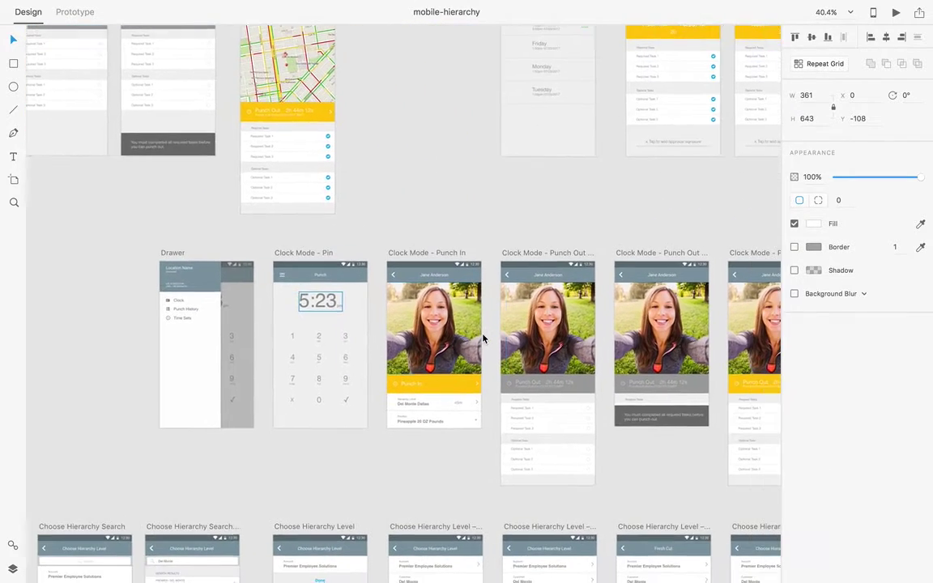
{"action": "left_click", "coordinate": [433, 447]}
{"action": "scroll", "coordinate": [450, 397], "scroll_direction": "up", "scroll_amount": 10}
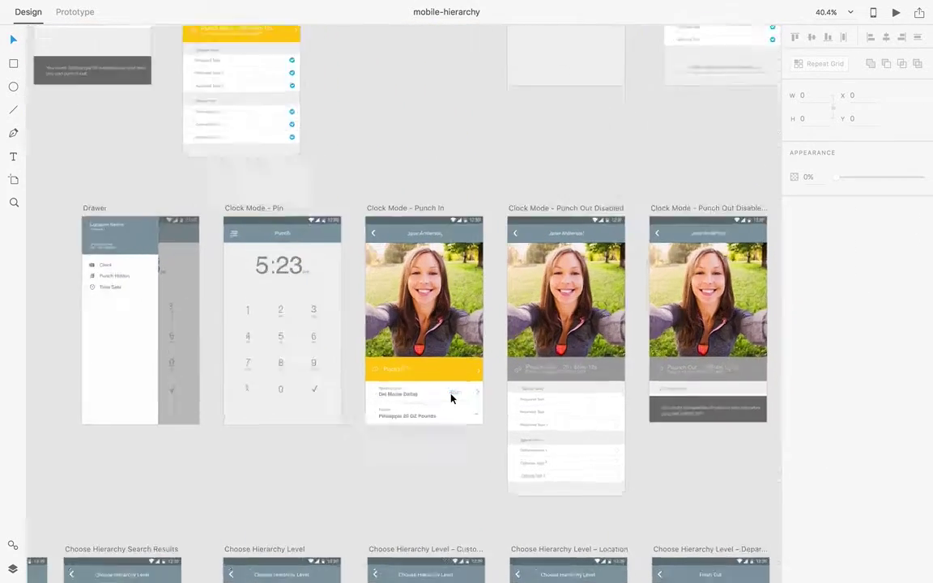
{"action": "scroll", "coordinate": [450, 397], "scroll_direction": "down", "scroll_amount": 5}
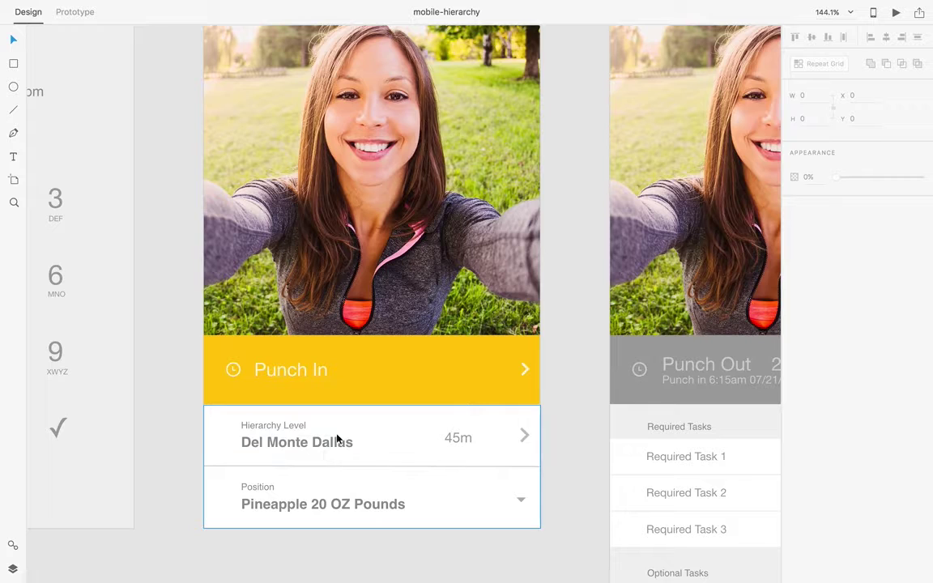
{"action": "scroll", "coordinate": [461, 445], "scroll_direction": "down", "scroll_amount": 3}
{"action": "scroll", "coordinate": [461, 445], "scroll_direction": "up", "scroll_amount": 4}
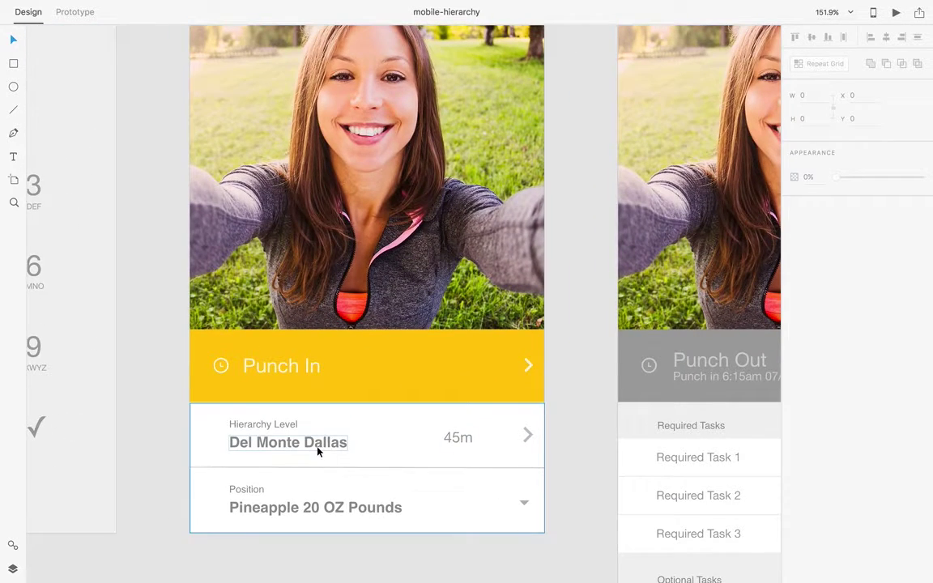
Examine the Choose Hierarchy Level mockups, focusing on the Choose Hierarchy Search artboard and its search results for Del Monte
{"action": "scroll", "coordinate": [342, 481], "scroll_direction": "down", "scroll_amount": 10}
{"action": "scroll", "coordinate": [342, 482], "scroll_direction": "left", "scroll_amount": 5}
{"action": "scroll", "coordinate": [342, 481], "scroll_direction": "down", "scroll_amount": 10}
{"action": "scroll", "coordinate": [341, 481], "scroll_direction": "left", "scroll_amount": 12}
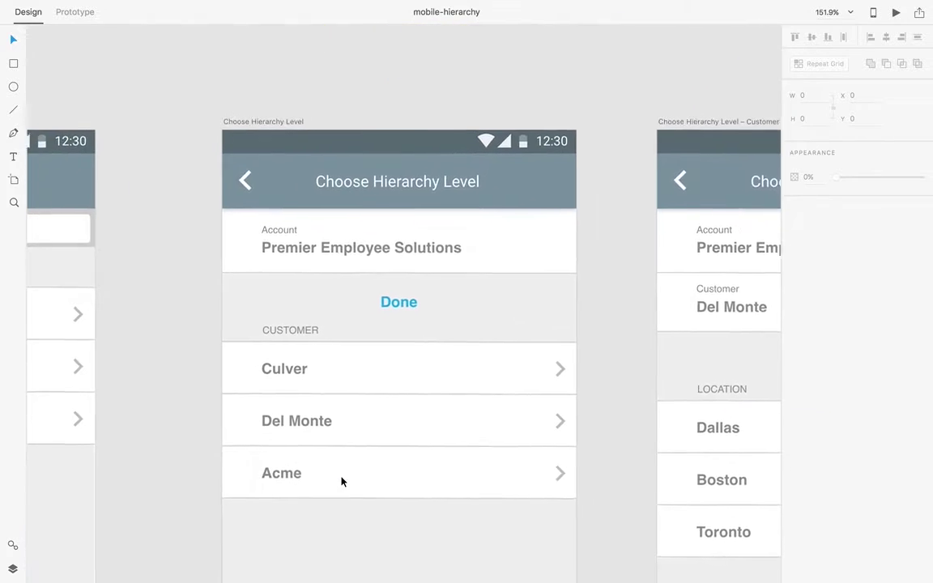
{"action": "scroll", "coordinate": [341, 482], "scroll_direction": "right", "scroll_amount": 10}
{"action": "scroll", "coordinate": [342, 481], "scroll_direction": "up", "scroll_amount": 1}
{"action": "scroll", "coordinate": [342, 481], "scroll_direction": "left", "scroll_amount": 4}
{"action": "scroll", "coordinate": [342, 481], "scroll_direction": "up", "scroll_amount": 1}
{"action": "scroll", "coordinate": [342, 481], "scroll_direction": "right", "scroll_amount": 2}
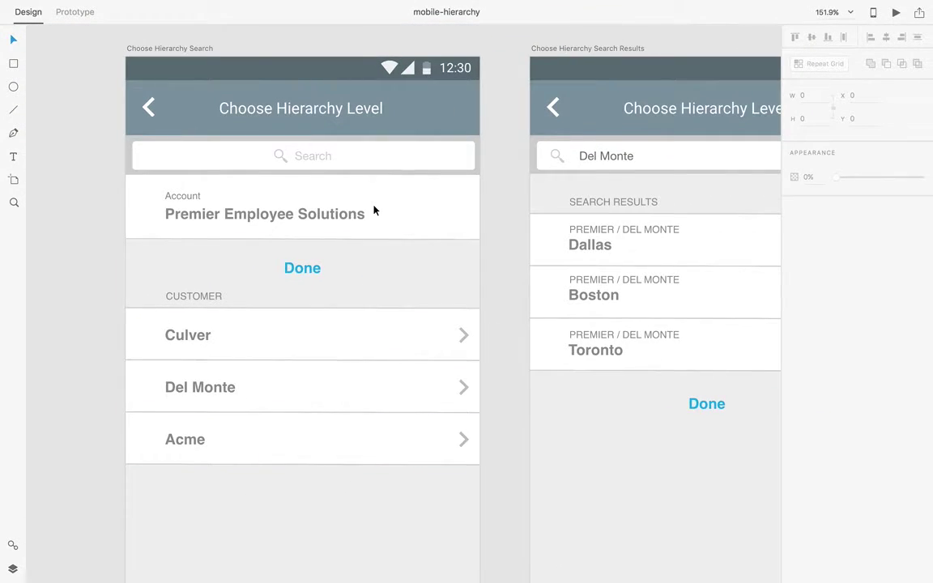
{"action": "scroll", "coordinate": [273, 215], "scroll_direction": "down", "scroll_amount": 3}
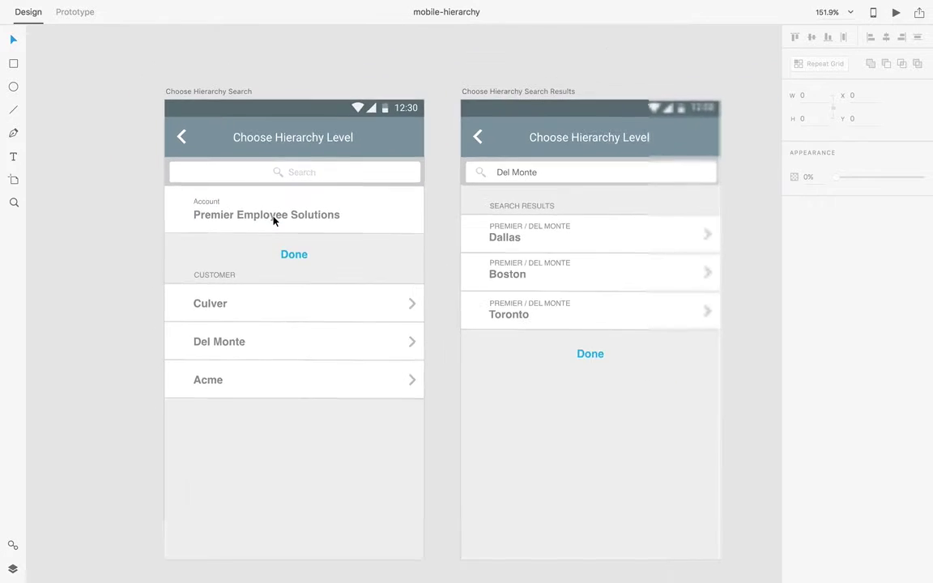
{"action": "scroll", "coordinate": [273, 219], "scroll_direction": "down", "scroll_amount": 2}
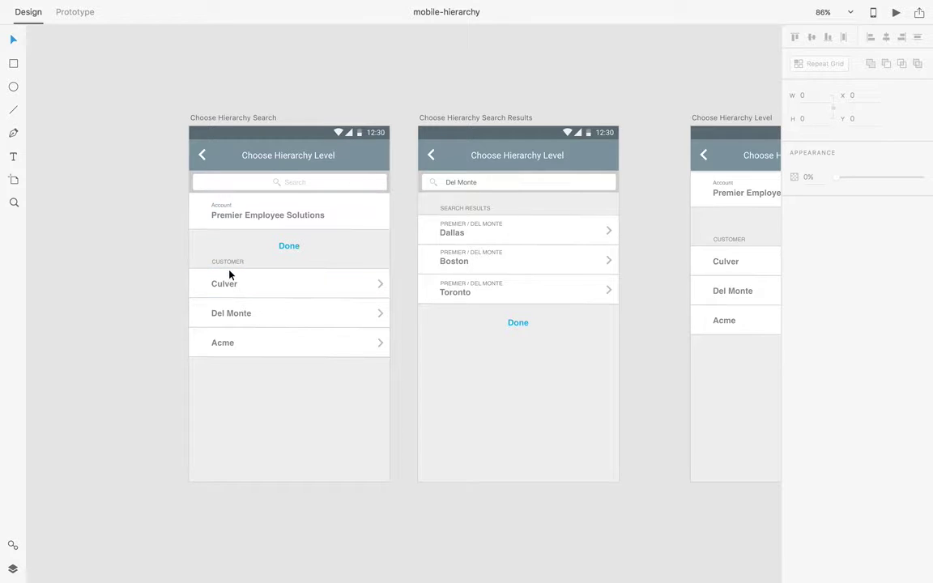
Follow the Choose Hierarchy Level mockups through Customer, Location, Department and Line, then return to the search and first level artboards
{"action": "scroll", "coordinate": [358, 322], "scroll_direction": "right", "scroll_amount": 10}
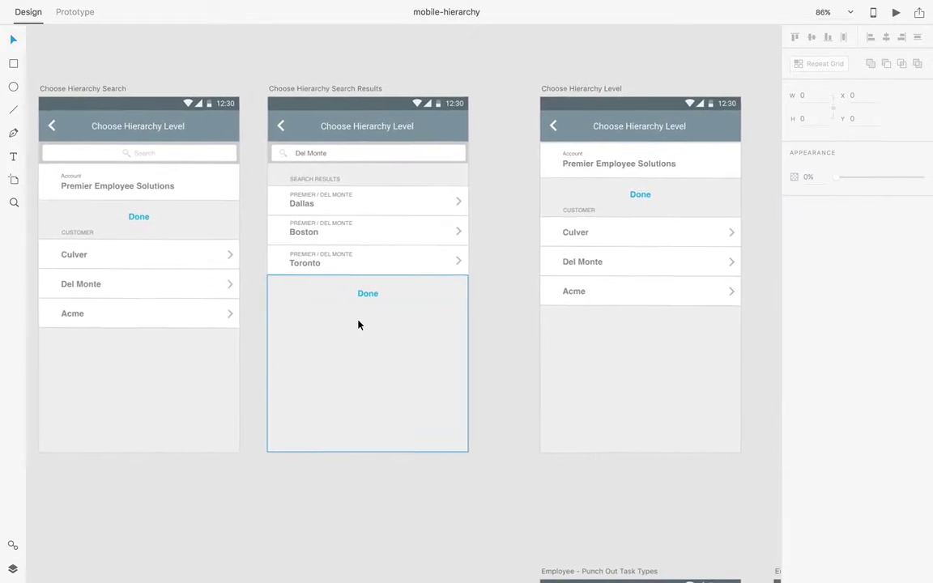
{"action": "scroll", "coordinate": [360, 322], "scroll_direction": "right", "scroll_amount": 8}
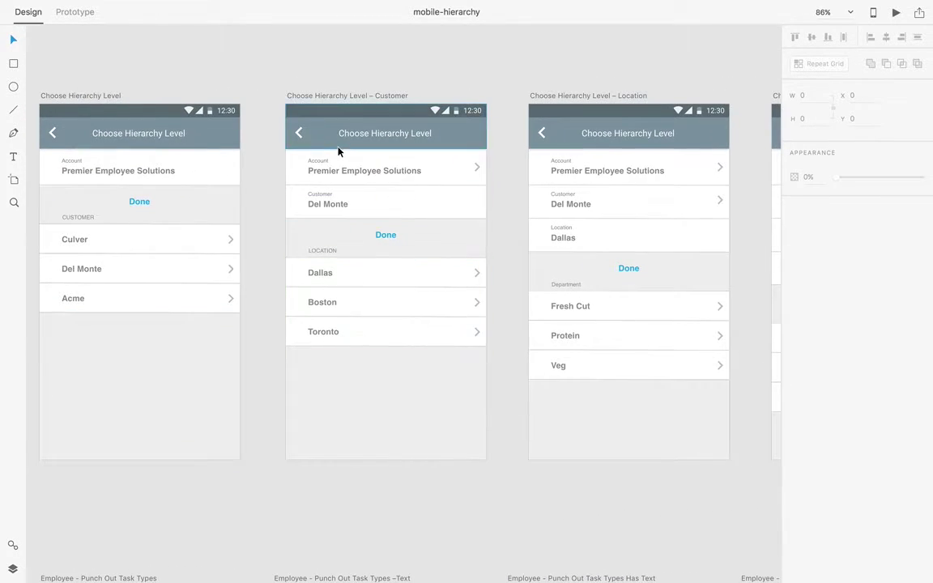
{"action": "scroll", "coordinate": [366, 260], "scroll_direction": "right", "scroll_amount": 6}
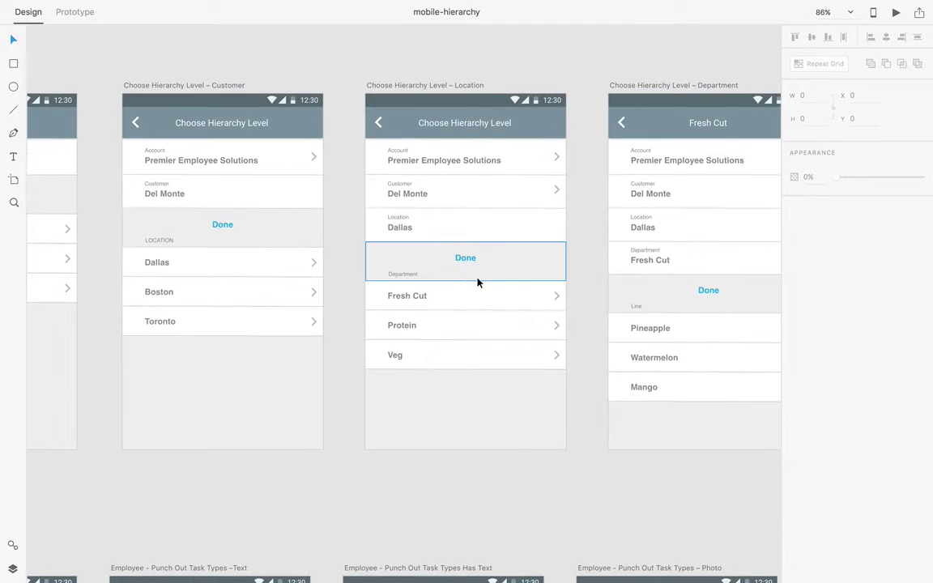
{"action": "scroll", "coordinate": [477, 281], "scroll_direction": "right", "scroll_amount": 7}
{"action": "scroll", "coordinate": [477, 281], "scroll_direction": "down", "scroll_amount": 2}
{"action": "scroll", "coordinate": [455, 254], "scroll_direction": "left", "scroll_amount": 5}
{"action": "scroll", "coordinate": [454, 255], "scroll_direction": "up", "scroll_amount": 1}
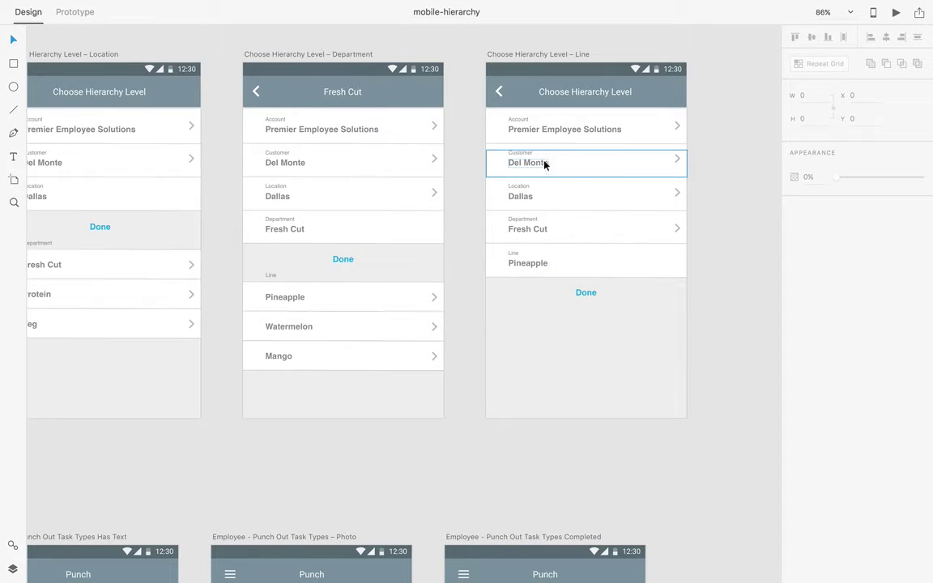
{"action": "scroll", "coordinate": [462, 310], "scroll_direction": "left", "scroll_amount": 10}
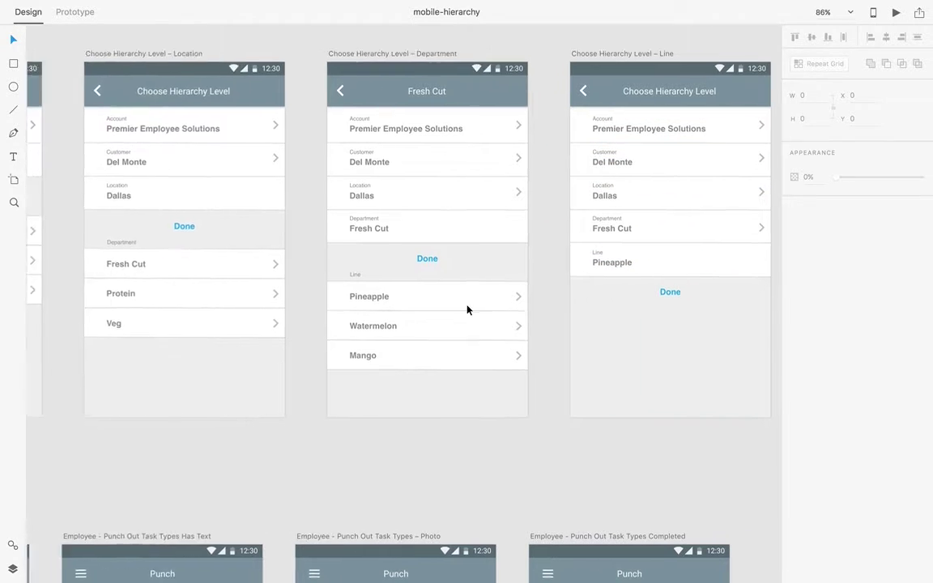
{"action": "scroll", "coordinate": [468, 309], "scroll_direction": "left", "scroll_amount": 8}
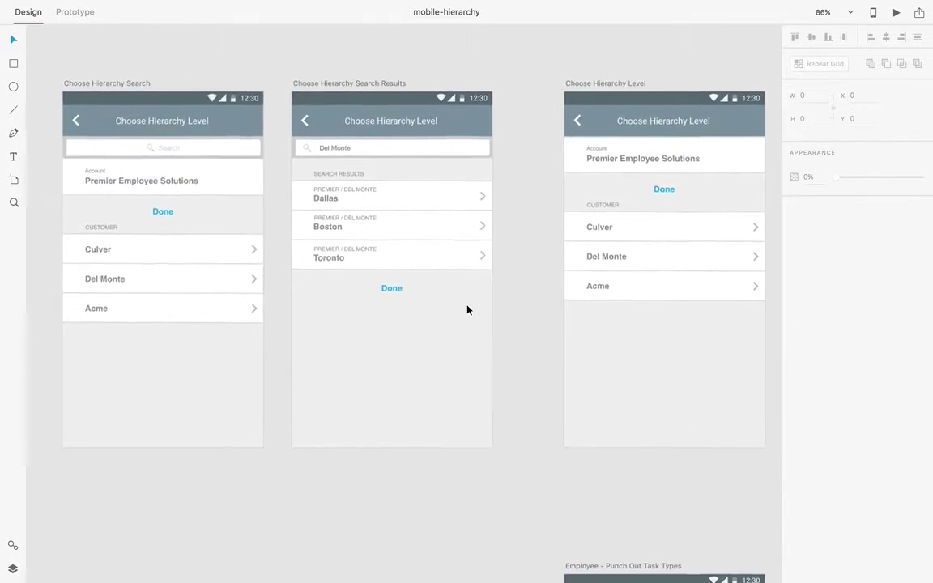
{"action": "scroll", "coordinate": [455, 350], "scroll_direction": "right", "scroll_amount": 5}
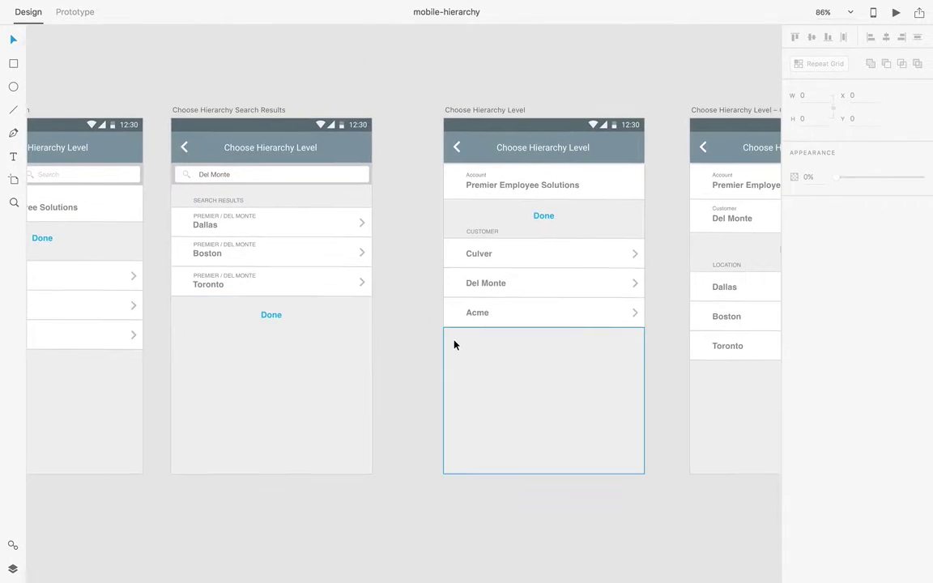
{"action": "scroll", "coordinate": [455, 350], "scroll_direction": "down", "scroll_amount": 5}
Switch to Chrome's developer tools and collapse all expanded entries under HierarchyDefinitions and HierarchyItems in the account response
{"action": "key", "text": "ctrl+Right"}
{"action": "key", "text": "ctrl+Right"}
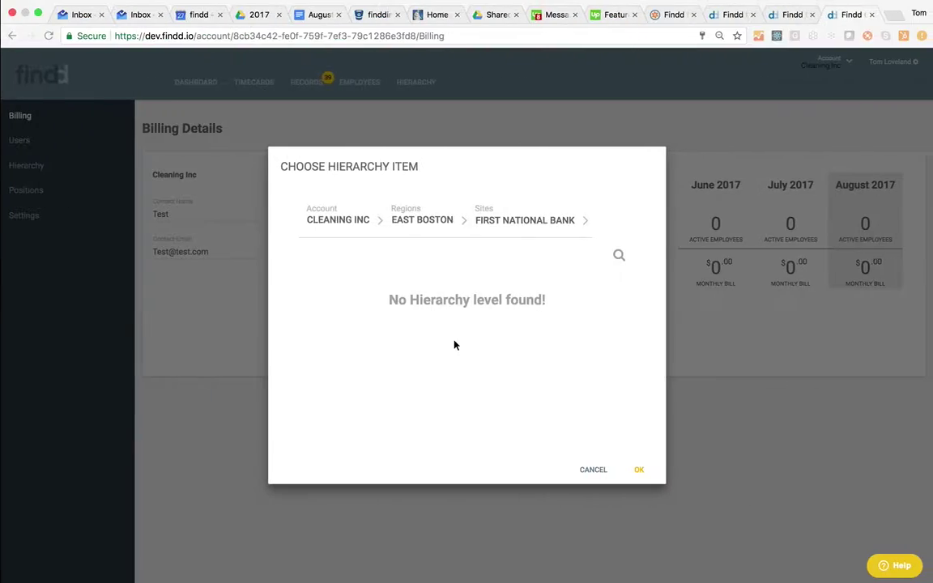
{"action": "scroll", "coordinate": [381, 303], "scroll_direction": "up", "scroll_amount": 10}
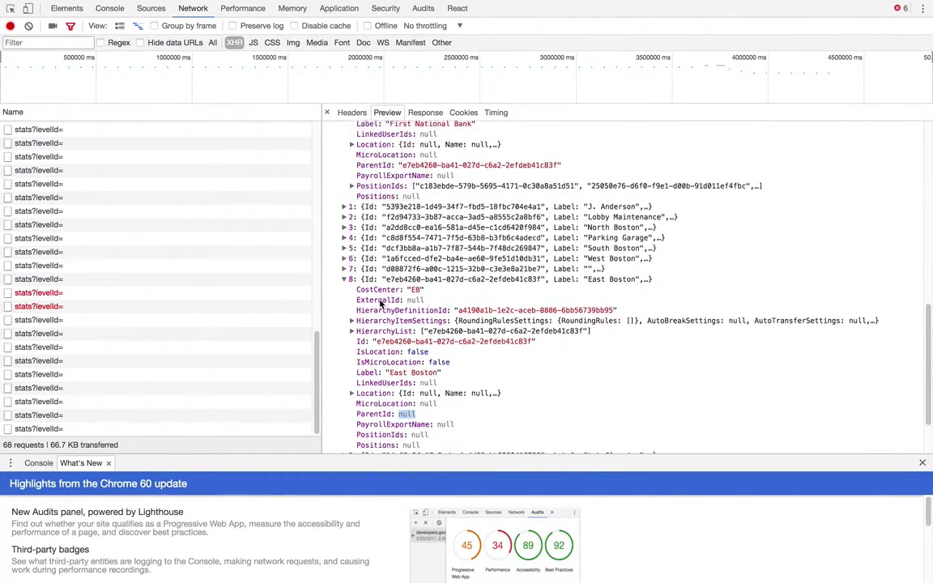
{"action": "scroll", "coordinate": [381, 303], "scroll_direction": "up", "scroll_amount": 5}
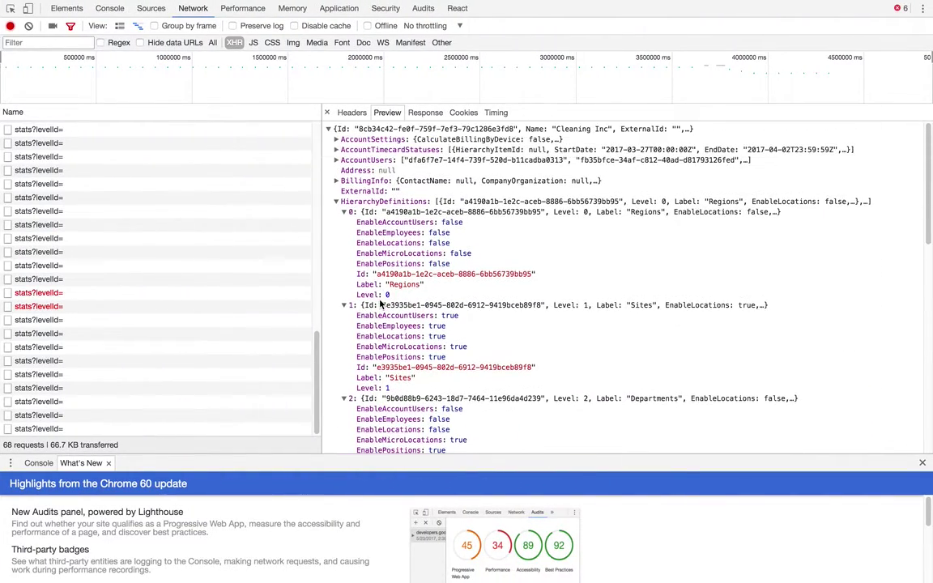
{"action": "left_click", "coordinate": [343, 212]}
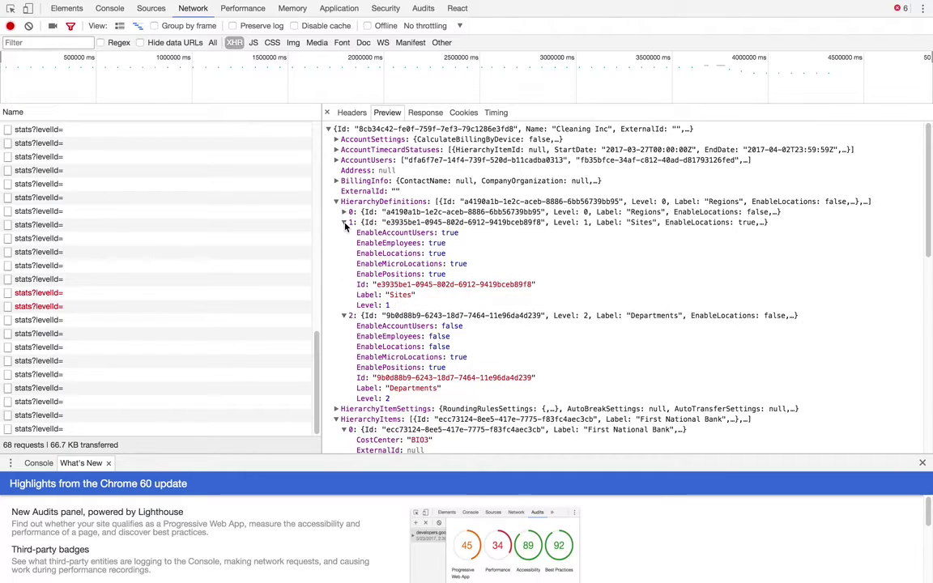
{"action": "left_click", "coordinate": [344, 222]}
{"action": "left_click", "coordinate": [344, 232]}
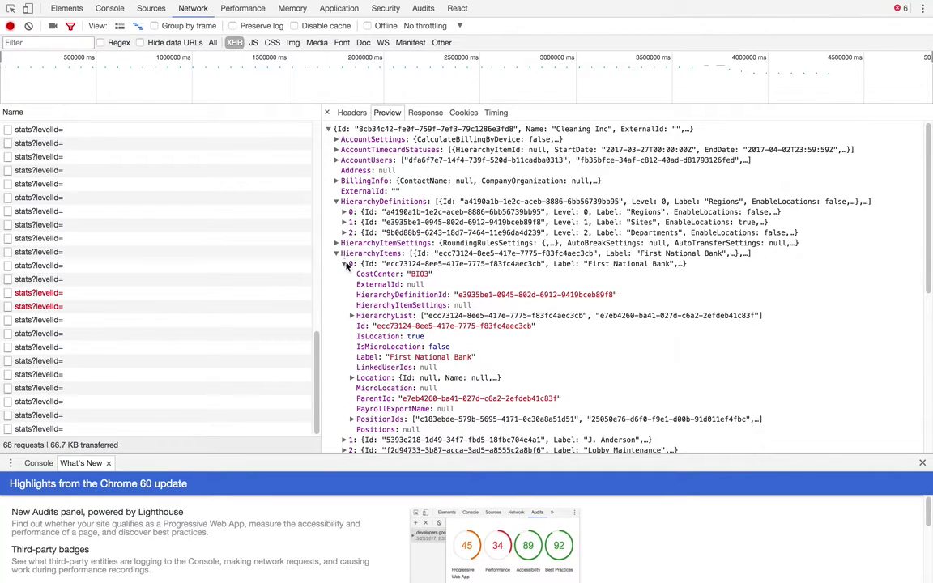
{"action": "left_click", "coordinate": [344, 264]}
{"action": "left_click", "coordinate": [344, 347]}
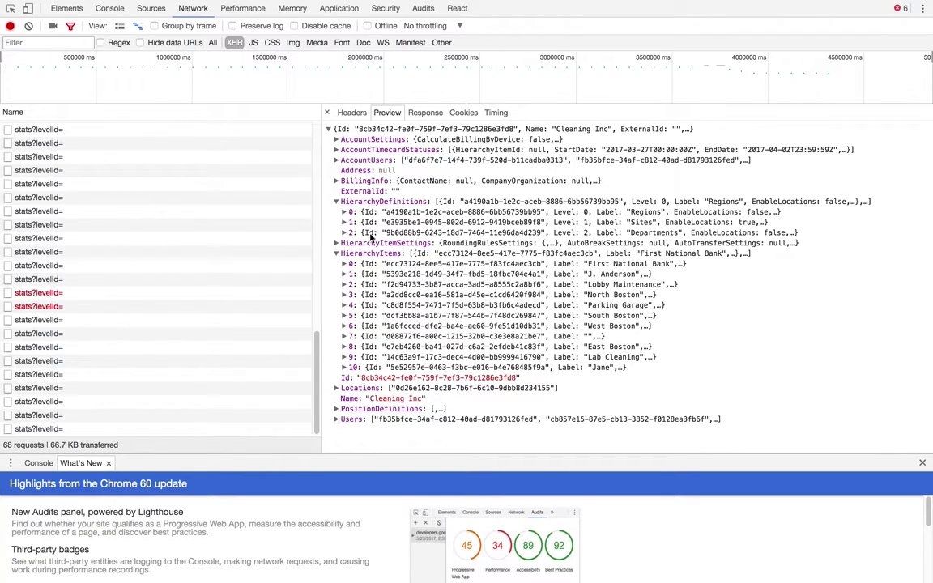
Expand the Regions, Sites and Departments definitions and examine their fields together with the HierarchyItems list
{"action": "left_click", "coordinate": [345, 213]}
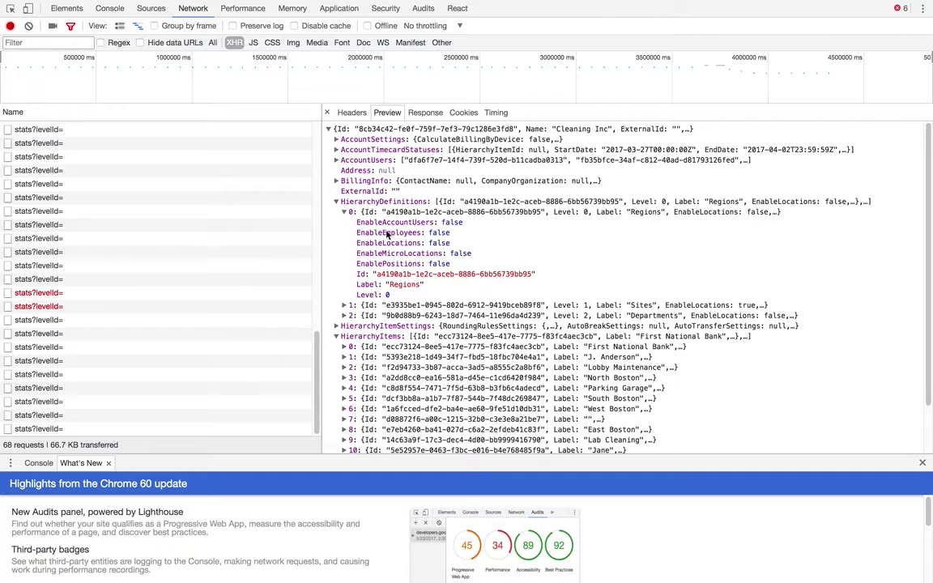
{"action": "left_click", "coordinate": [344, 305]}
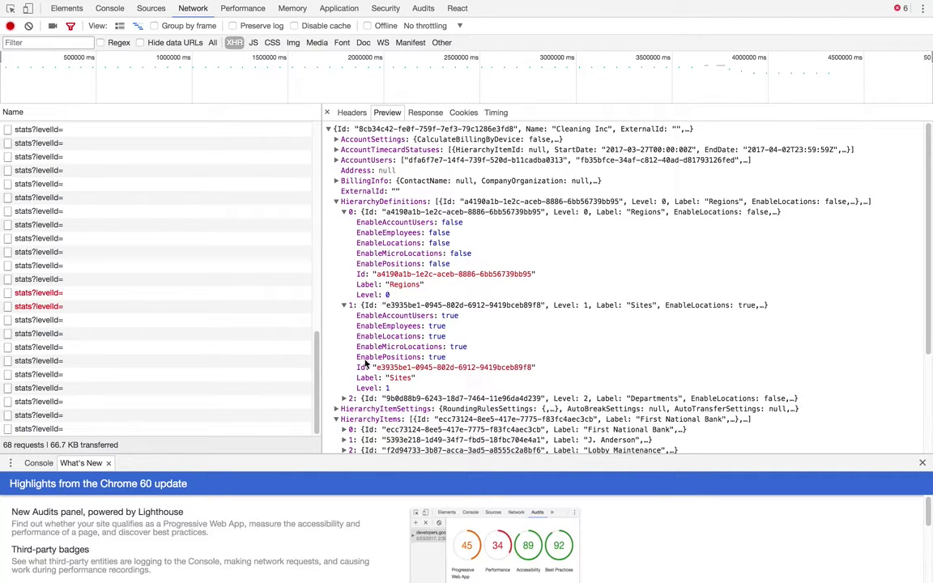
{"action": "left_click", "coordinate": [344, 399]}
{"action": "scroll", "coordinate": [394, 418], "scroll_direction": "down", "scroll_amount": 5}
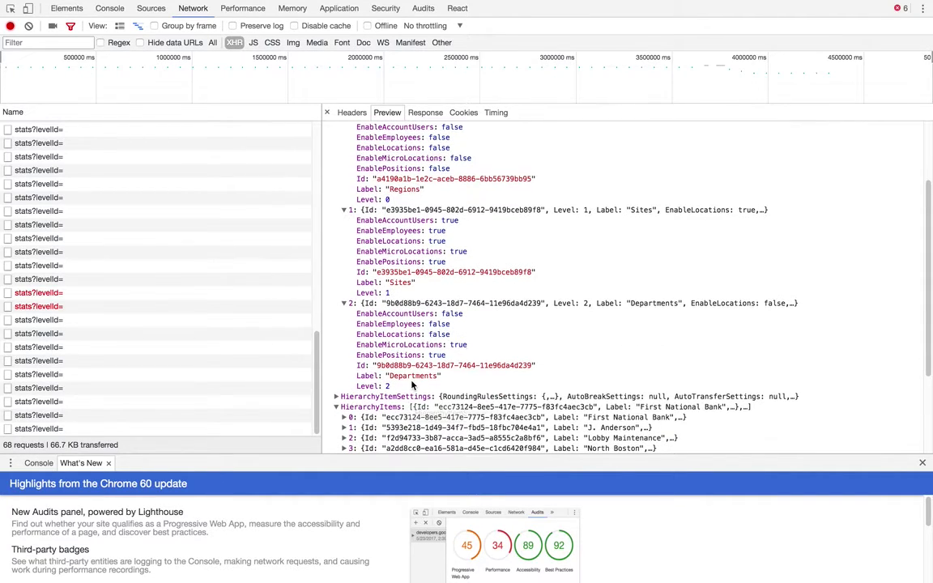
{"action": "scroll", "coordinate": [394, 418], "scroll_direction": "down", "scroll_amount": 3}
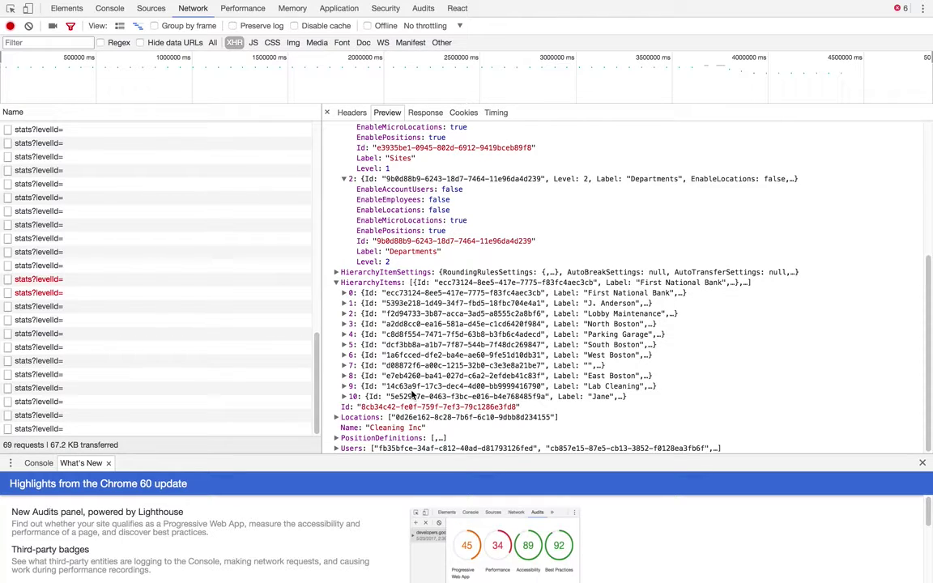
Switch to the Findd billing page and browse the hierarchy chooser from Cleaning Inc into East Boston, then into North Boston
{"action": "key", "text": "ctrl+Left"}
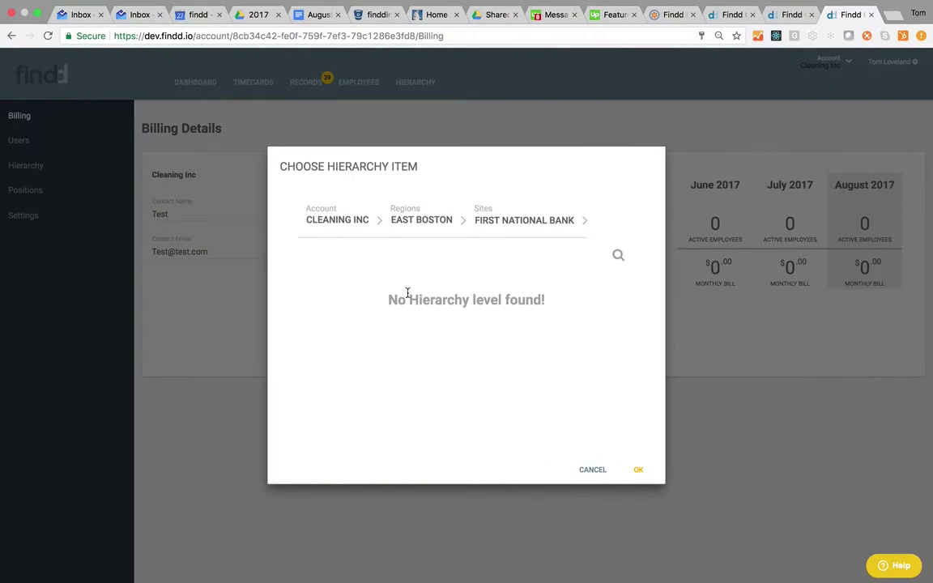
{"action": "left_click", "coordinate": [338, 220]}
{"action": "left_click", "coordinate": [358, 278]}
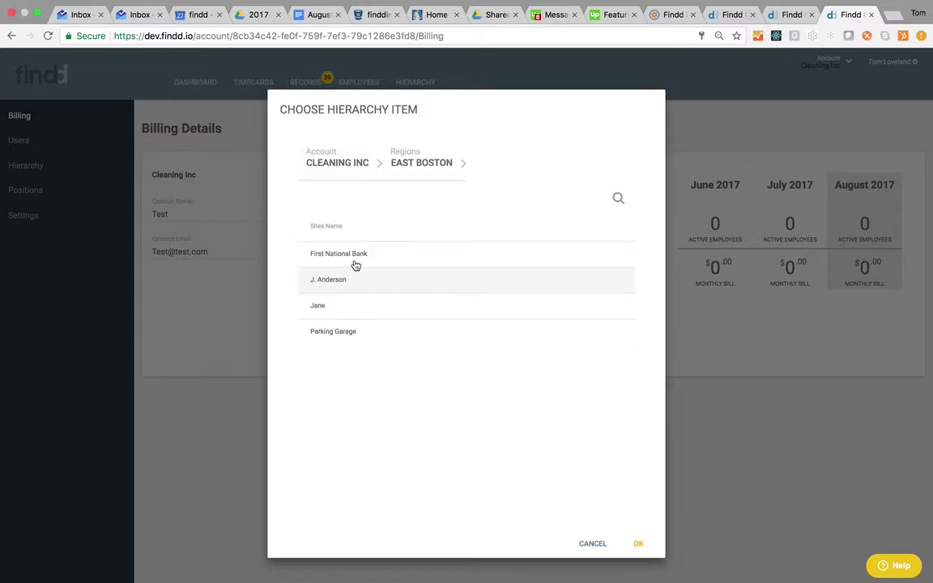
{"action": "left_click", "coordinate": [350, 169]}
{"action": "left_click", "coordinate": [333, 308]}
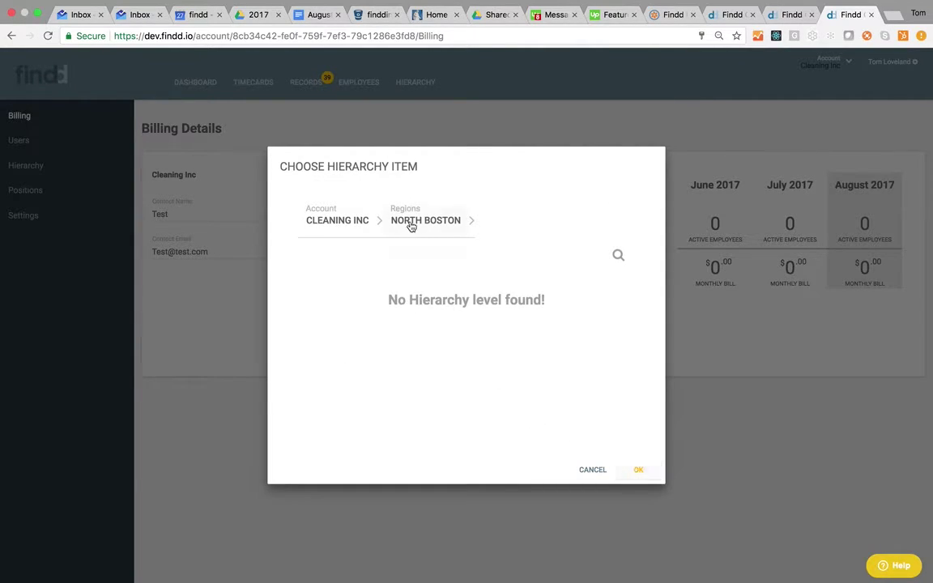
Return to Cleaning Inc in the hierarchy chooser and apply the East Boston region as the active level
{"action": "left_click", "coordinate": [353, 227]}
{"action": "left_click", "coordinate": [349, 278]}
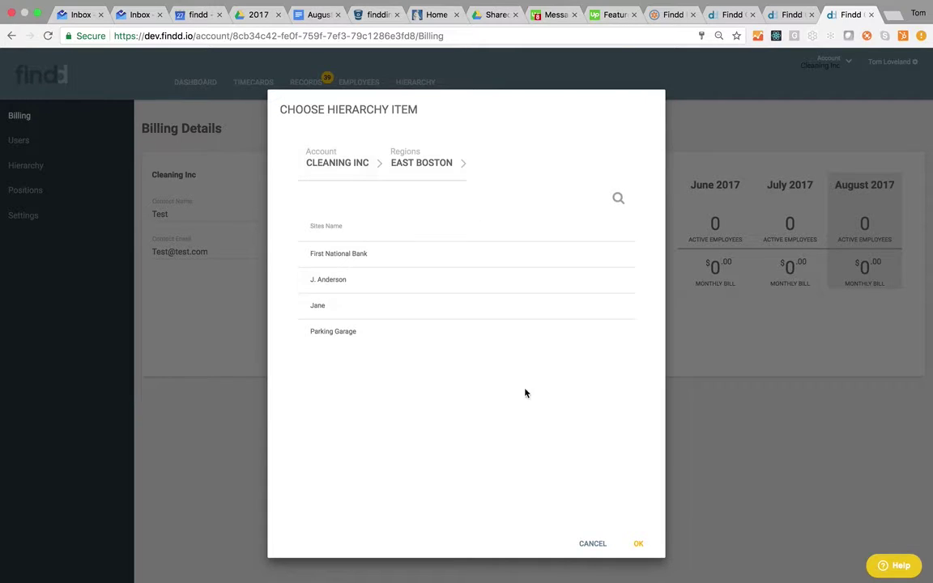
{"action": "left_click", "coordinate": [637, 542]}
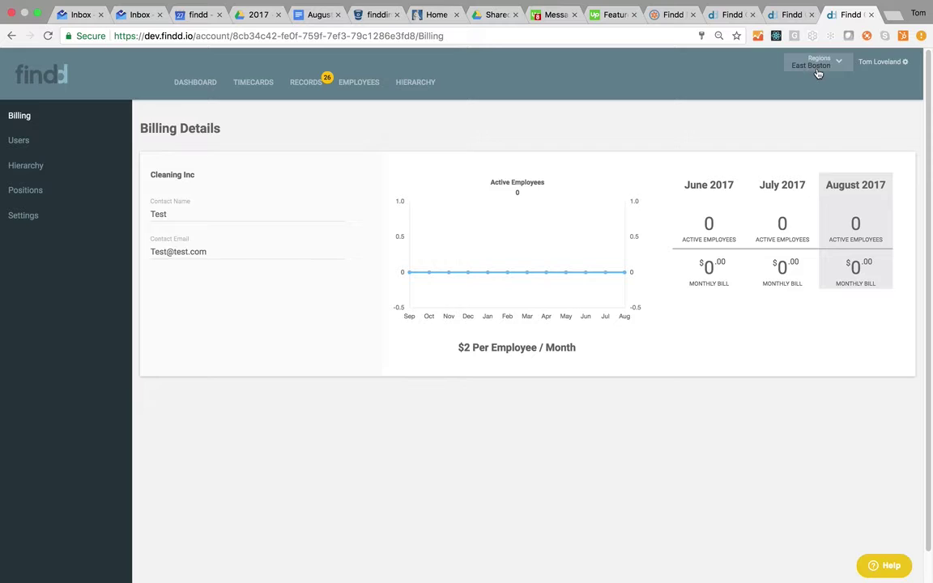
Reopen the hierarchy chooser and apply the First National Bank site under East Boston as the active level
{"action": "left_click", "coordinate": [819, 71]}
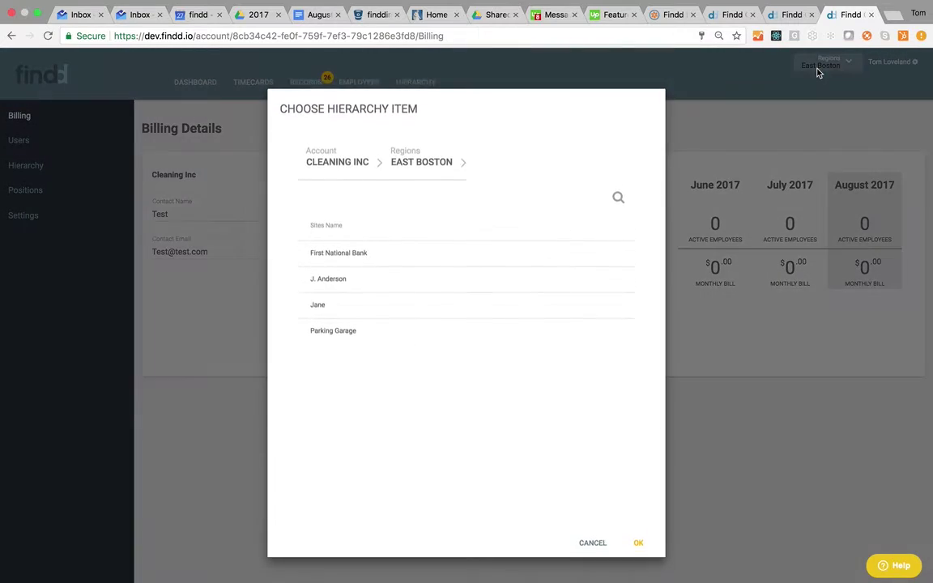
{"action": "left_click", "coordinate": [347, 256]}
{"action": "left_click", "coordinate": [631, 471]}
Switch to the Adobe XD mockups, retitle the first Choose Hierarchy Level screen's header "Premier Employee Solutions" and recentre the title
{"action": "key", "text": "ctrl+Left"}
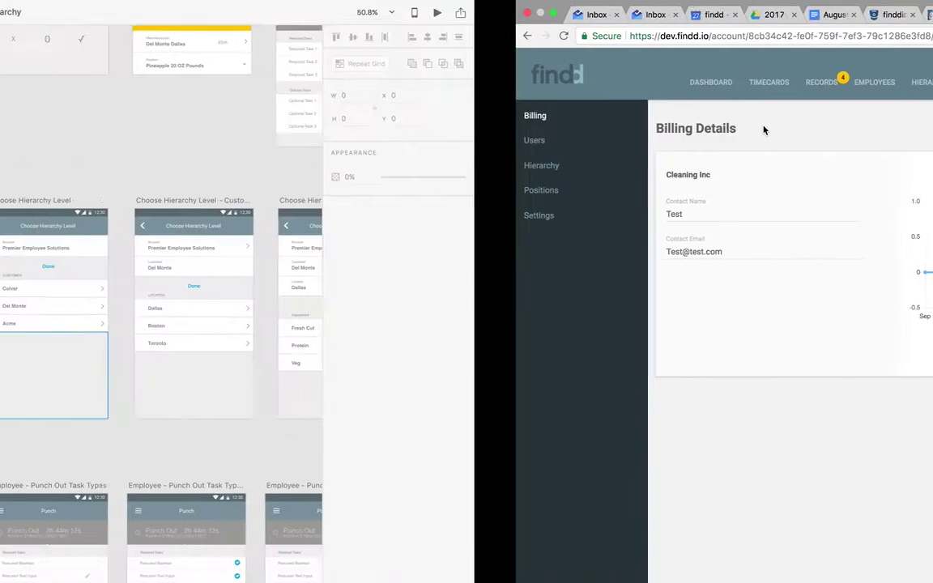
{"action": "scroll", "coordinate": [391, 302], "scroll_direction": "up", "scroll_amount": 5}
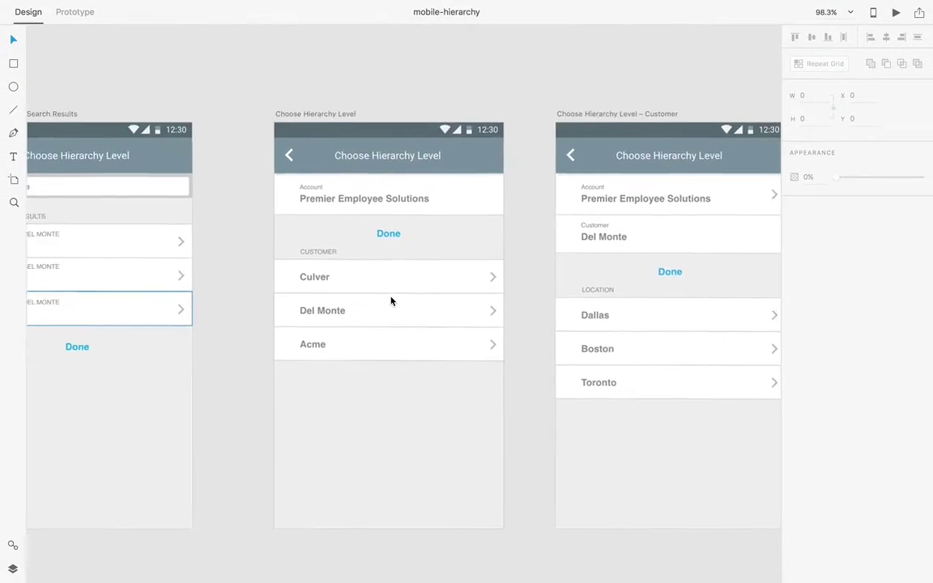
{"action": "scroll", "coordinate": [392, 301], "scroll_direction": "up", "scroll_amount": 3}
{"action": "scroll", "coordinate": [391, 301], "scroll_direction": "down", "scroll_amount": 2}
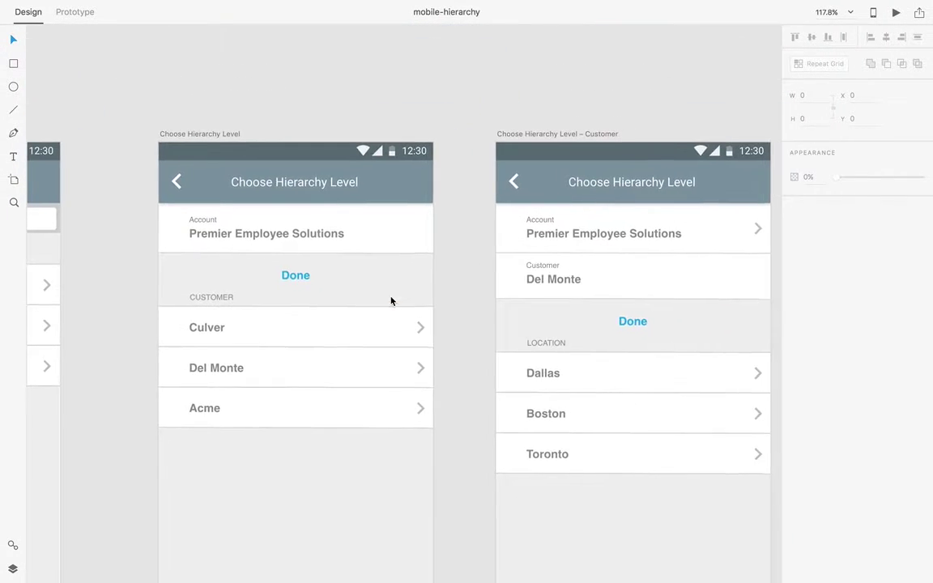
{"action": "double_click", "coordinate": [312, 189]}
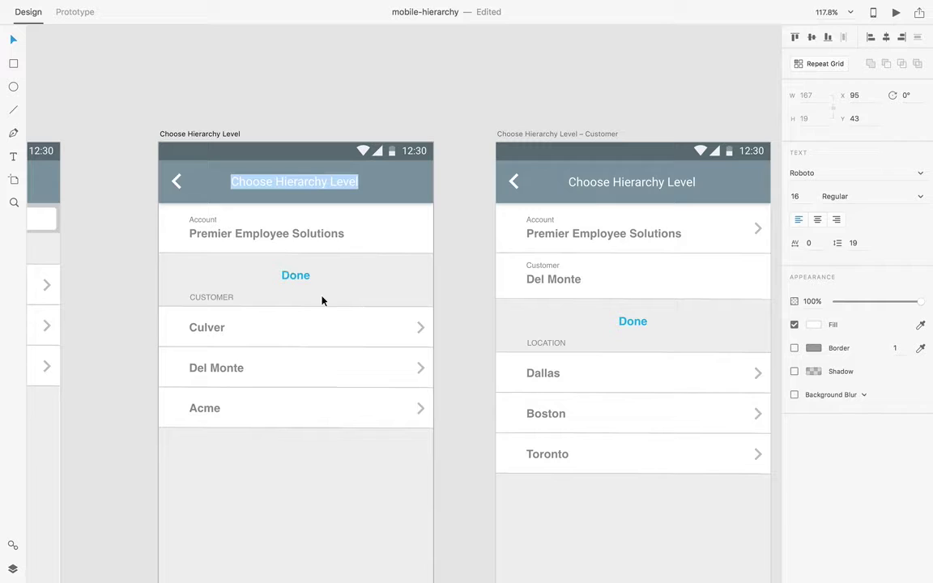
{"action": "type", "text": "Premier Employee Solutions"}
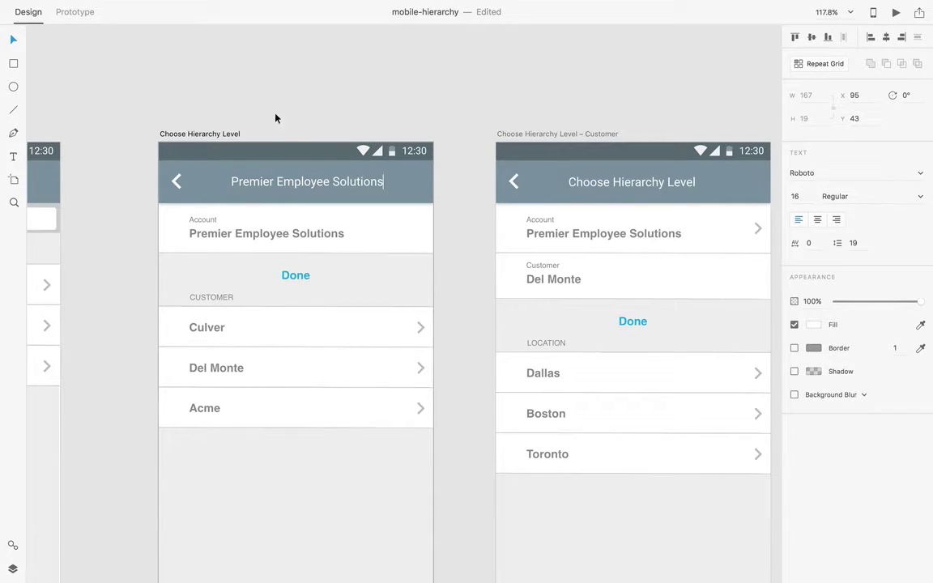
{"action": "key", "text": "Escape"}
{"action": "left_click_drag", "start_coordinate": [278, 185], "coordinate": [266, 183]}
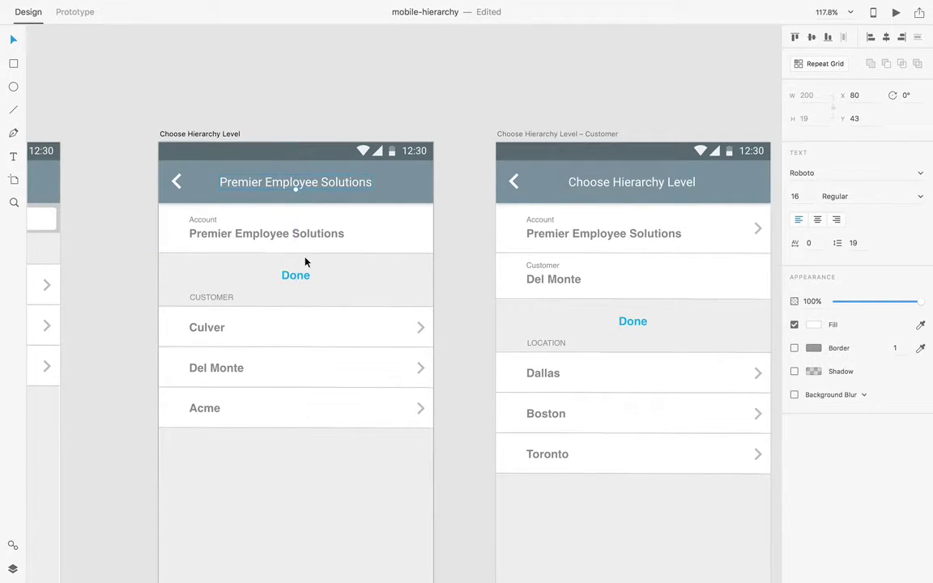
On the punch-in screen with last punch, change the hierarchy row's label to "Account" and its value to "Premier Employee Solutions"
{"action": "scroll", "coordinate": [307, 373], "scroll_direction": "up", "scroll_amount": 15}
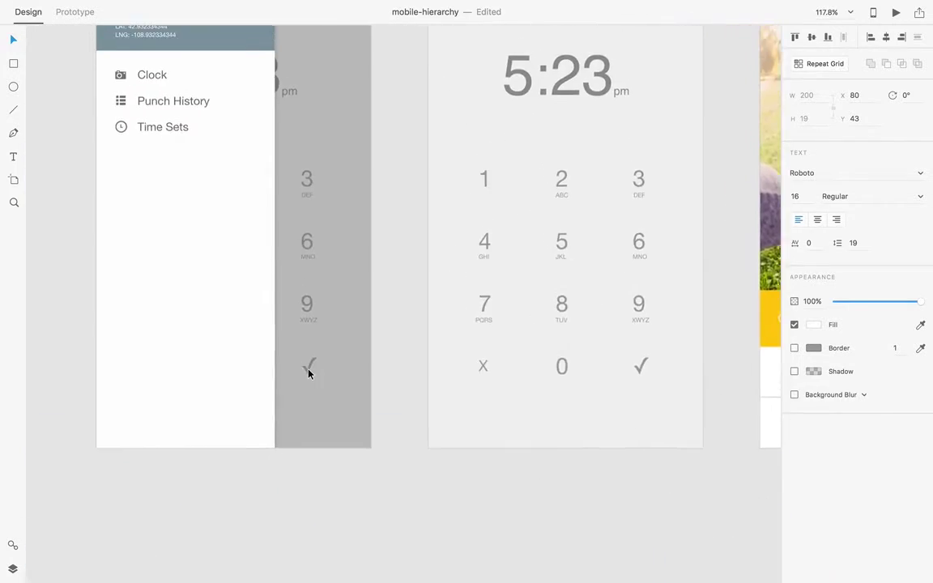
{"action": "scroll", "coordinate": [308, 374], "scroll_direction": "left", "scroll_amount": 10}
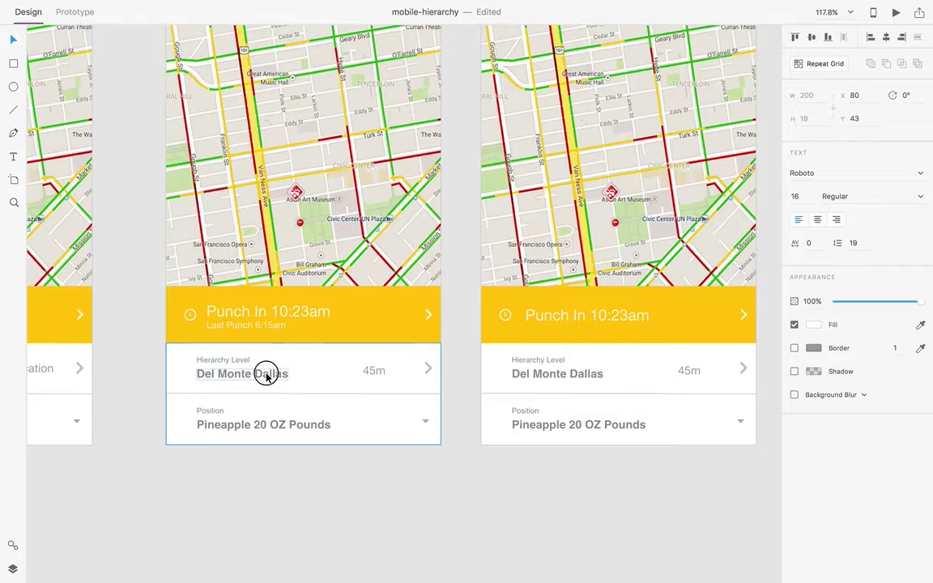
{"action": "left_click", "coordinate": [247, 375]}
{"action": "double_click", "coordinate": [224, 364]}
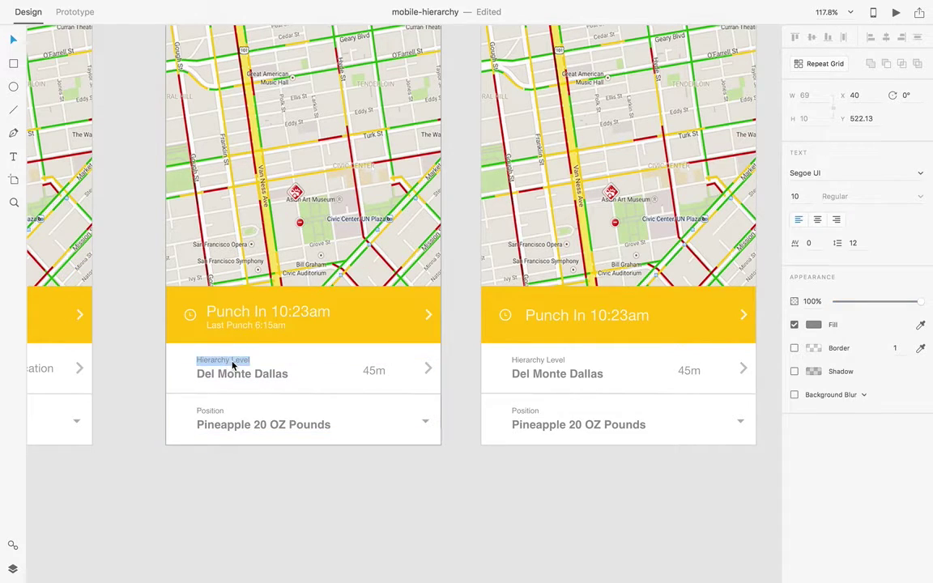
{"action": "type", "text": "Account"}
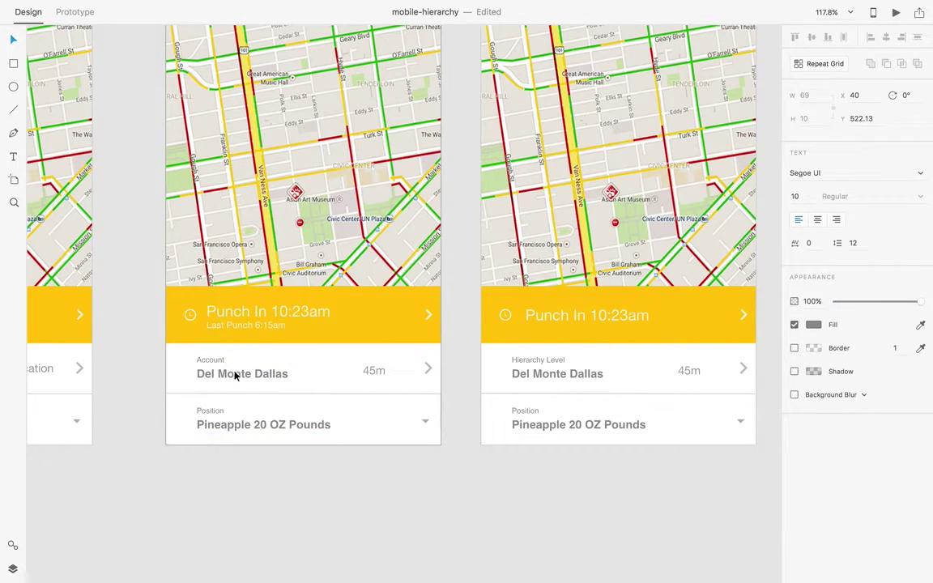
{"action": "double_click", "coordinate": [235, 374]}
{"action": "type", "text": "Premier Employee Solutions"}
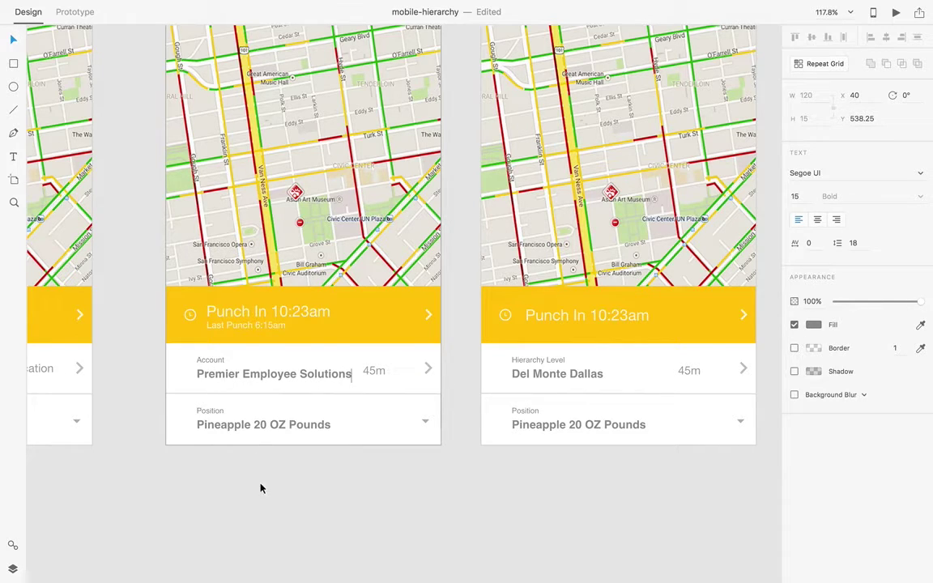
{"action": "key", "text": "Escape"}
{"action": "left_click", "coordinate": [402, 494]}
Compare the punch-in account row with the Choose Hierarchy Level screen and go through its Culver and Del Monte customer rows
{"action": "scroll", "coordinate": [402, 494], "scroll_direction": "down", "scroll_amount": 10}
{"action": "scroll", "coordinate": [402, 493], "scroll_direction": "right", "scroll_amount": 5}
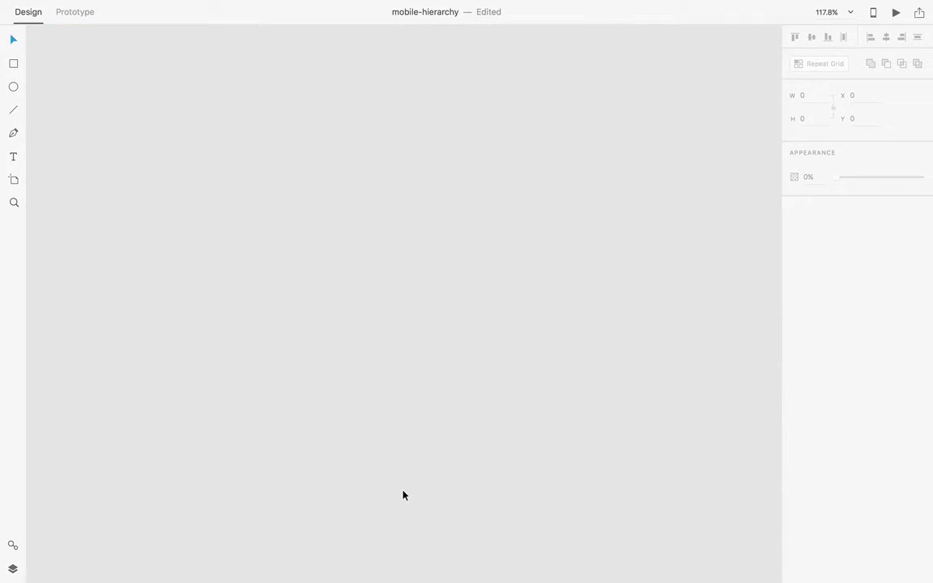
{"action": "scroll", "coordinate": [404, 495], "scroll_direction": "up", "scroll_amount": 10}
{"action": "scroll", "coordinate": [404, 495], "scroll_direction": "left", "scroll_amount": 5}
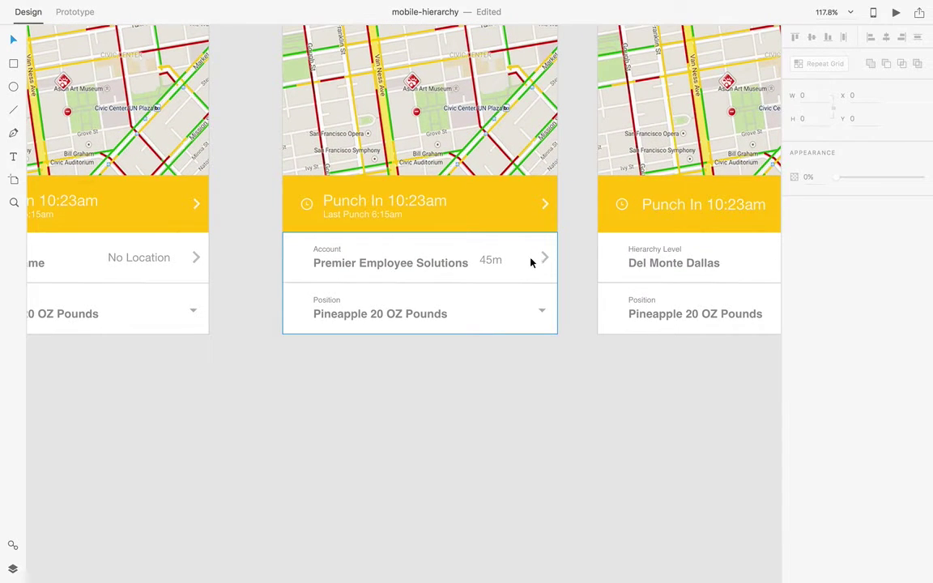
{"action": "scroll", "coordinate": [530, 262], "scroll_direction": "down", "scroll_amount": 5}
{"action": "scroll", "coordinate": [481, 277], "scroll_direction": "down", "scroll_amount": 5}
{"action": "scroll", "coordinate": [481, 277], "scroll_direction": "down", "scroll_amount": 5}
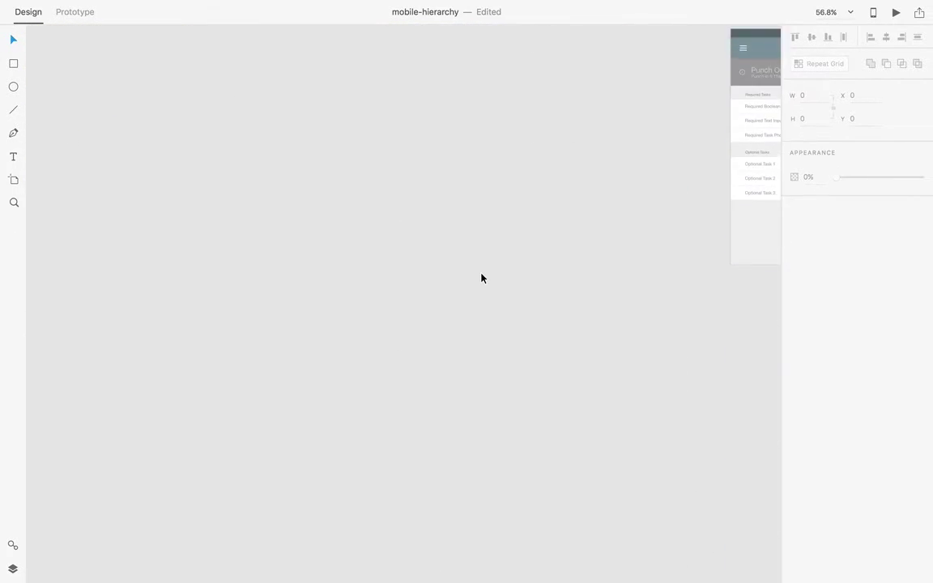
{"action": "scroll", "coordinate": [481, 277], "scroll_direction": "up", "scroll_amount": 4}
{"action": "scroll", "coordinate": [481, 277], "scroll_direction": "up", "scroll_amount": 5}
{"action": "scroll", "coordinate": [482, 277], "scroll_direction": "right", "scroll_amount": 2}
{"action": "scroll", "coordinate": [482, 278], "scroll_direction": "up", "scroll_amount": 2}
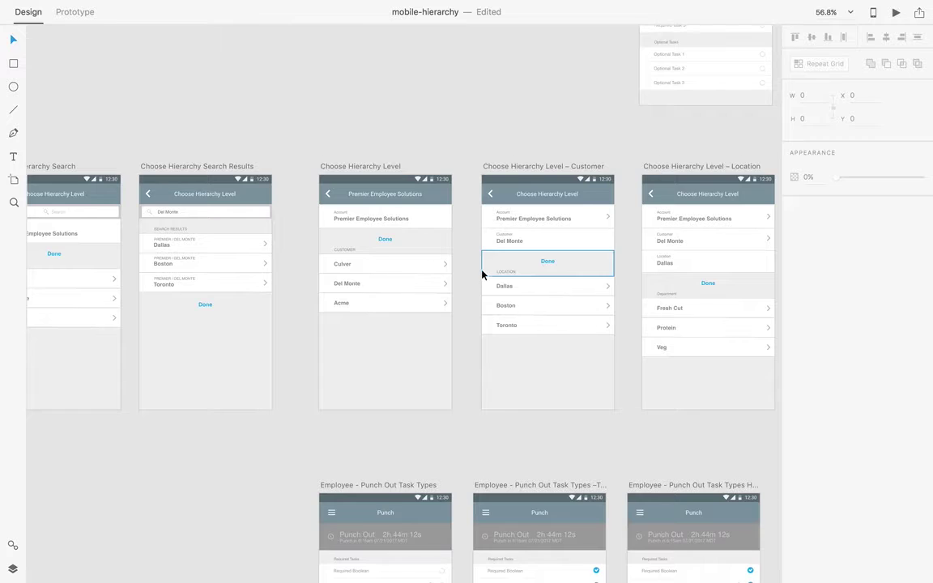
{"action": "scroll", "coordinate": [485, 271], "scroll_direction": "up", "scroll_amount": 5}
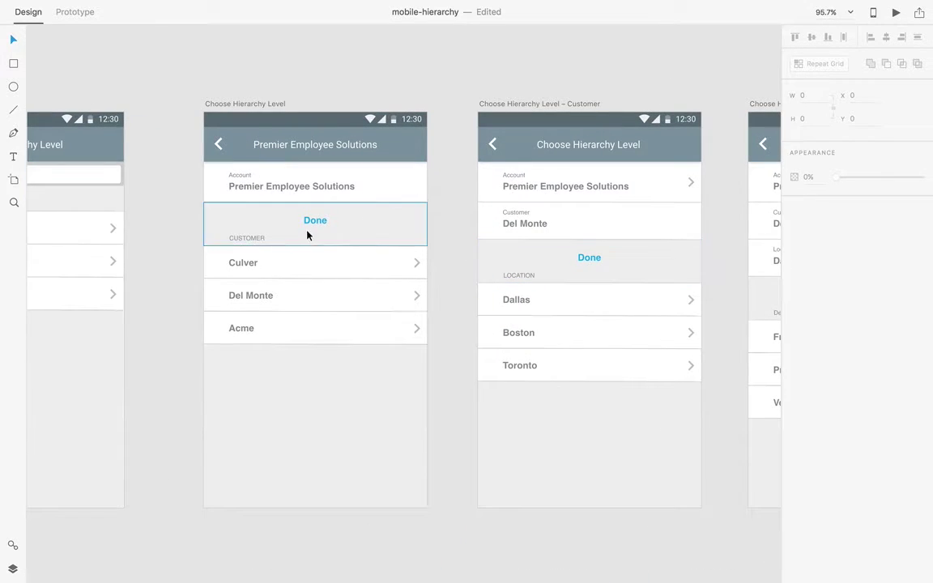
{"action": "left_click", "coordinate": [260, 266]}
{"action": "left_click", "coordinate": [278, 295]}
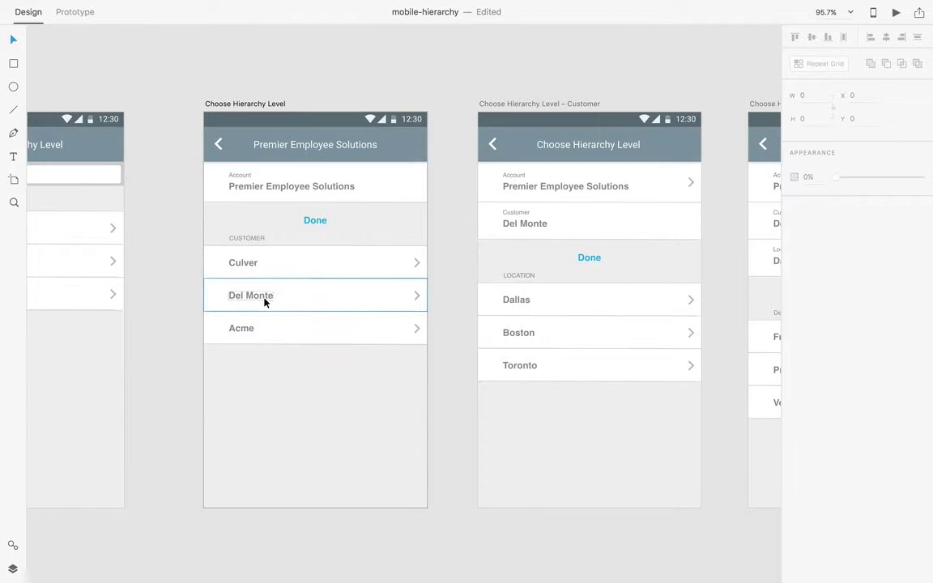
Retitle the header of the Choose Hierarchy Level – Customer screen "Del Monte" and recentre the title
{"action": "scroll", "coordinate": [536, 254], "scroll_direction": "up", "scroll_amount": 5}
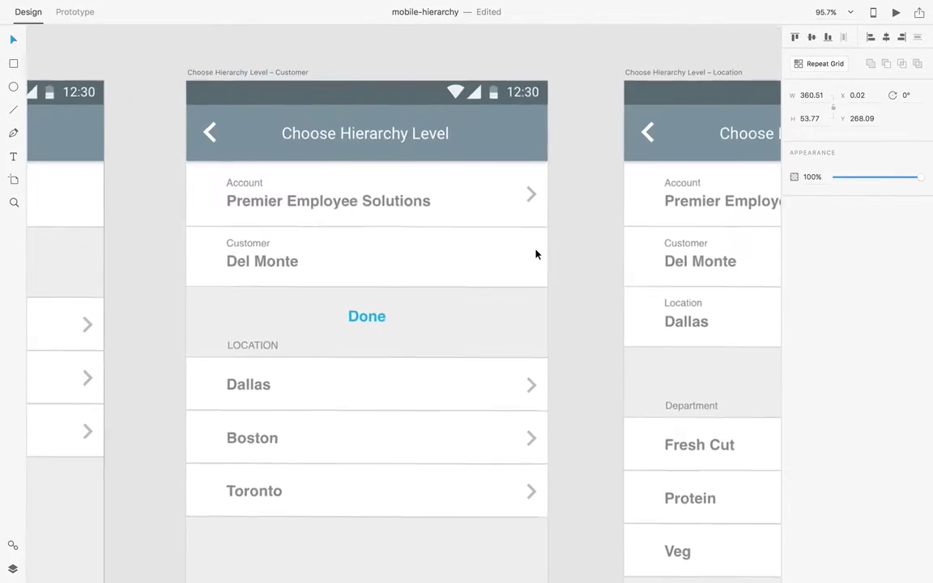
{"action": "double_click", "coordinate": [414, 136]}
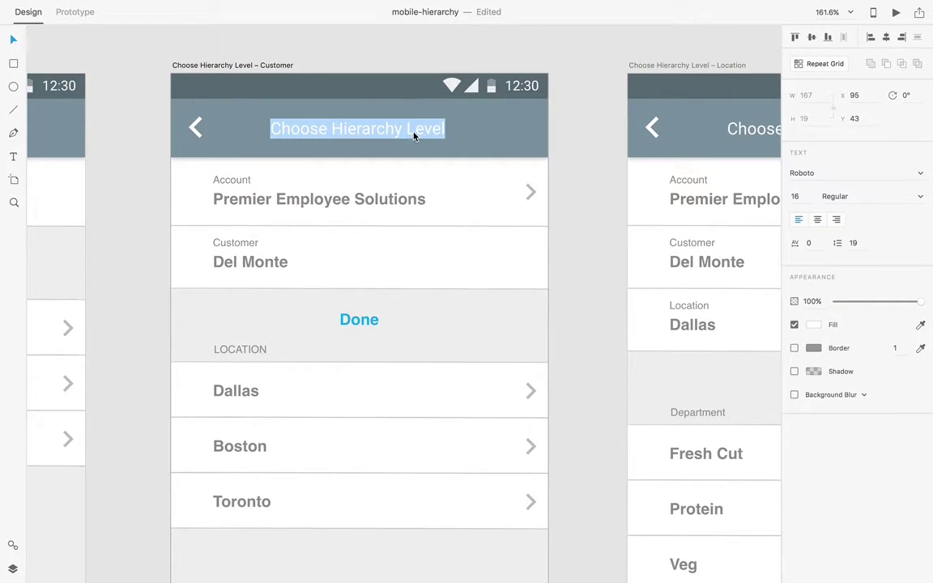
{"action": "type", "text": "Del Monte"}
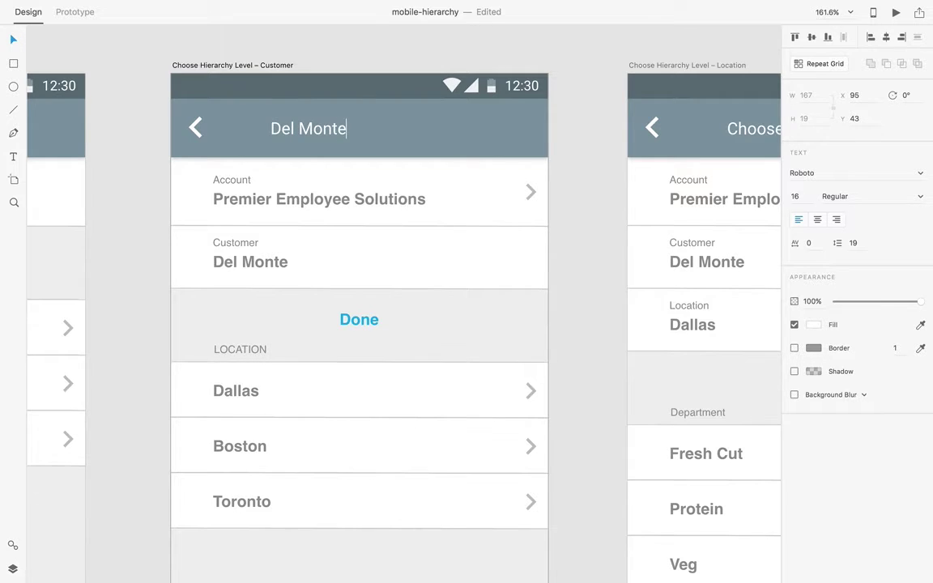
{"action": "key", "text": "Escape"}
{"action": "left_click_drag", "start_coordinate": [279, 128], "coordinate": [340, 134]}
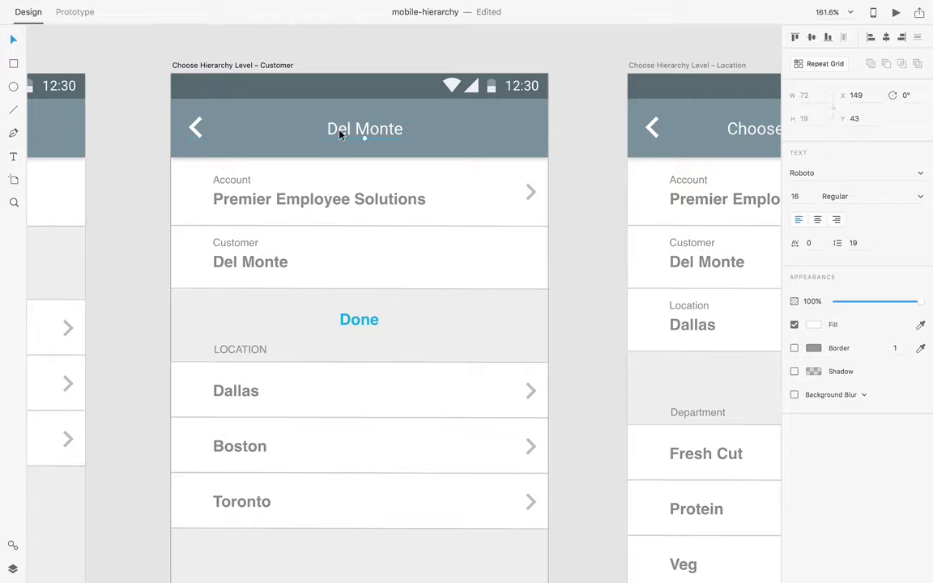
On the Employee - Punch In Screen mockup, change the "Hierarchy Level" label to "Customer"
{"action": "scroll", "coordinate": [363, 324], "scroll_direction": "down", "scroll_amount": 5}
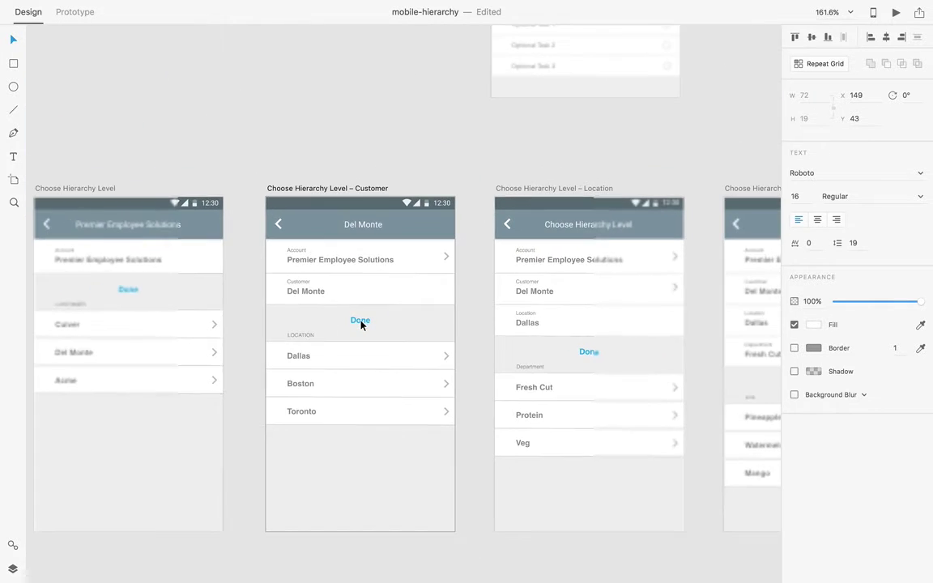
{"action": "scroll", "coordinate": [363, 324], "scroll_direction": "up", "scroll_amount": 10}
{"action": "scroll", "coordinate": [363, 324], "scroll_direction": "left", "scroll_amount": 4}
{"action": "scroll", "coordinate": [361, 324], "scroll_direction": "up", "scroll_amount": 10}
{"action": "scroll", "coordinate": [362, 324], "scroll_direction": "left", "scroll_amount": 5}
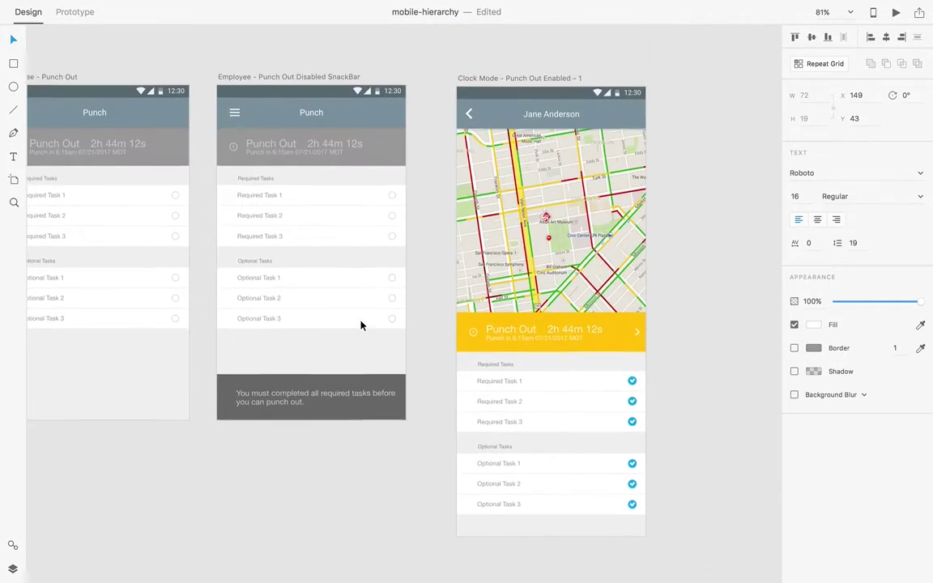
{"action": "scroll", "coordinate": [361, 325], "scroll_direction": "down", "scroll_amount": 5}
{"action": "scroll", "coordinate": [362, 325], "scroll_direction": "left", "scroll_amount": 2}
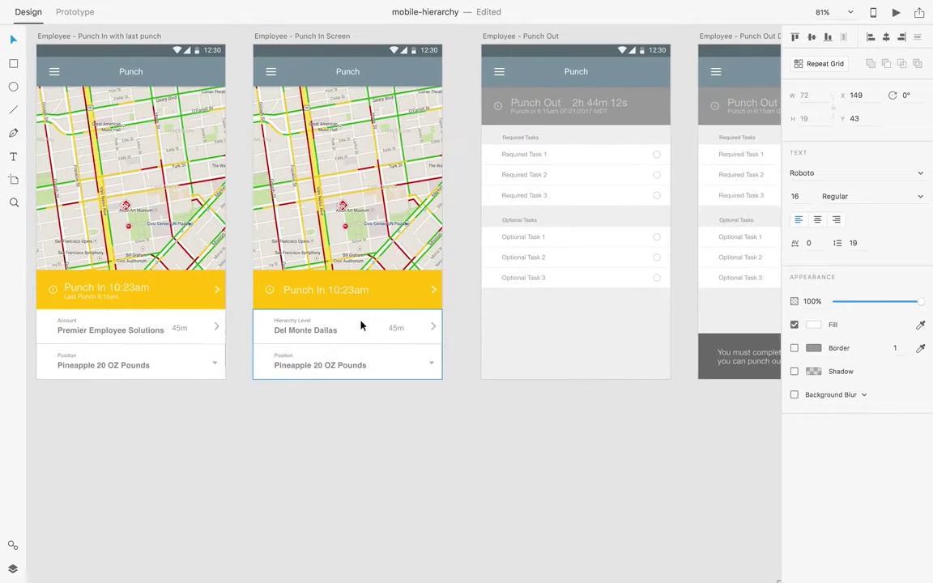
{"action": "left_click", "coordinate": [316, 334]}
{"action": "scroll", "coordinate": [317, 334], "scroll_direction": "up", "scroll_amount": 10}
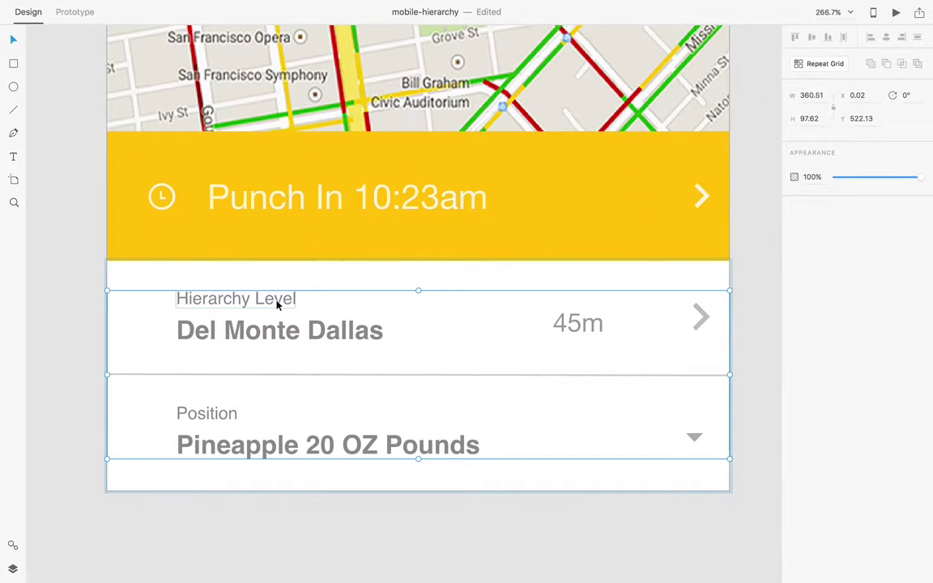
{"action": "double_click", "coordinate": [277, 304]}
{"action": "double_click", "coordinate": [276, 304]}
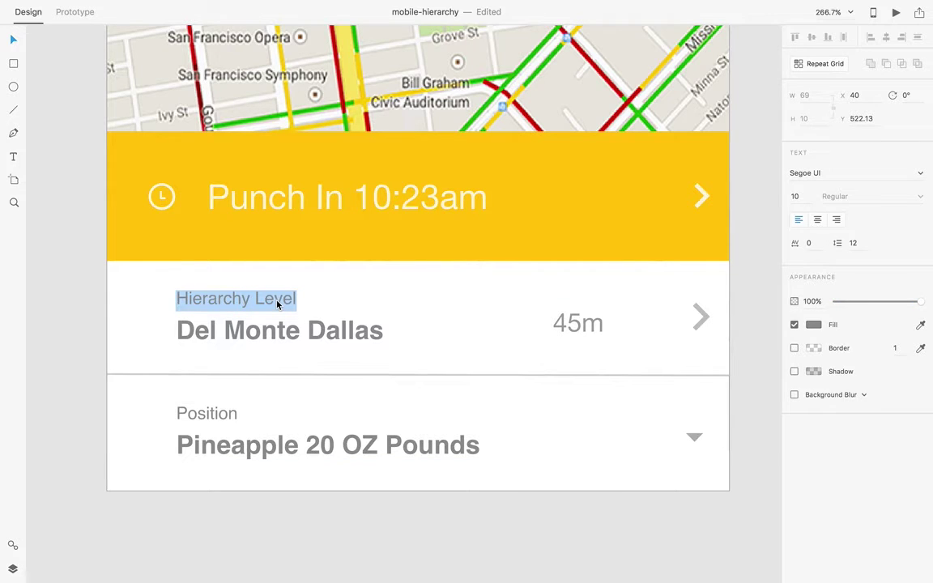
{"action": "type", "text": "Customer"}
{"action": "key", "text": "Escape"}
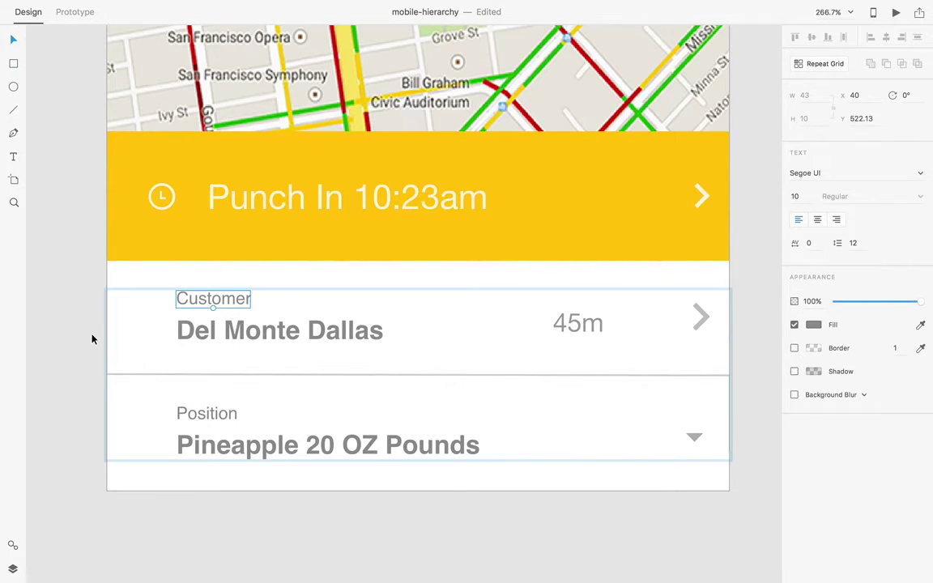
Review the edited punch-in screens, the mockup overview and the Choose Hierarchy Level screens for account, customer and location
{"action": "scroll", "coordinate": [92, 338], "scroll_direction": "left", "scroll_amount": 10}
{"action": "scroll", "coordinate": [92, 338], "scroll_direction": "right", "scroll_amount": 3}
{"action": "scroll", "coordinate": [91, 339], "scroll_direction": "right", "scroll_amount": 5}
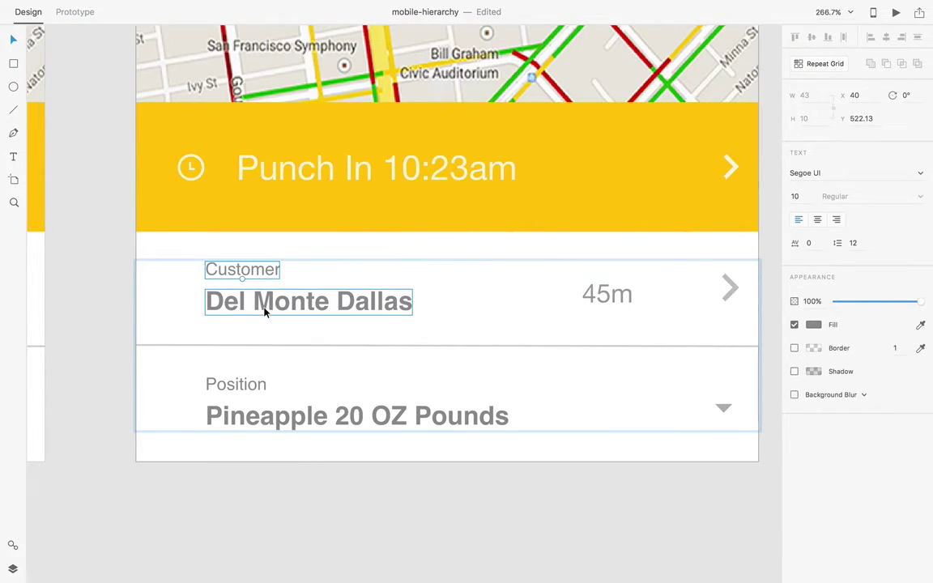
{"action": "scroll", "coordinate": [269, 311], "scroll_direction": "down", "scroll_amount": 5}
{"action": "scroll", "coordinate": [267, 312], "scroll_direction": "down", "scroll_amount": 2}
{"action": "scroll", "coordinate": [265, 312], "scroll_direction": "down", "scroll_amount": 2}
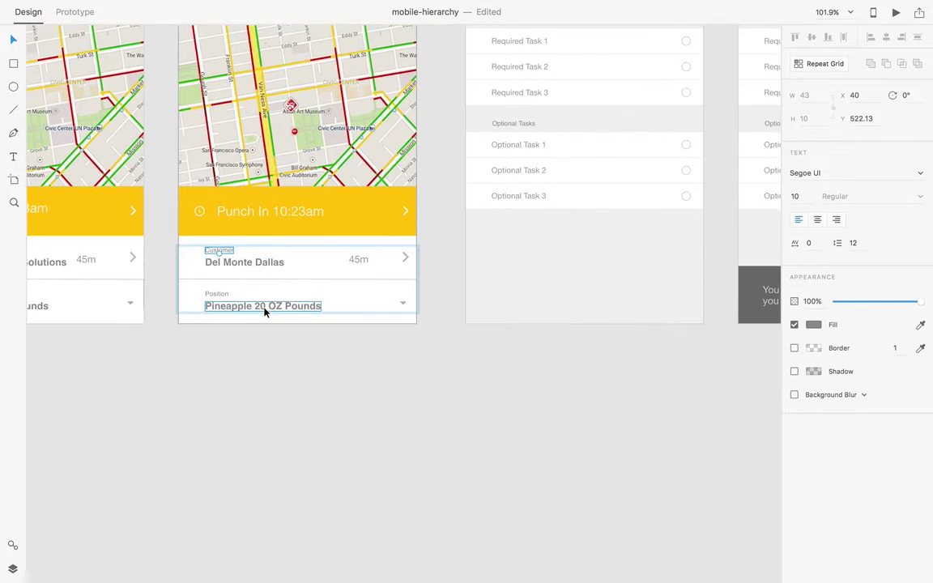
{"action": "scroll", "coordinate": [260, 343], "scroll_direction": "down", "scroll_amount": 5}
{"action": "scroll", "coordinate": [260, 344], "scroll_direction": "down", "scroll_amount": 5}
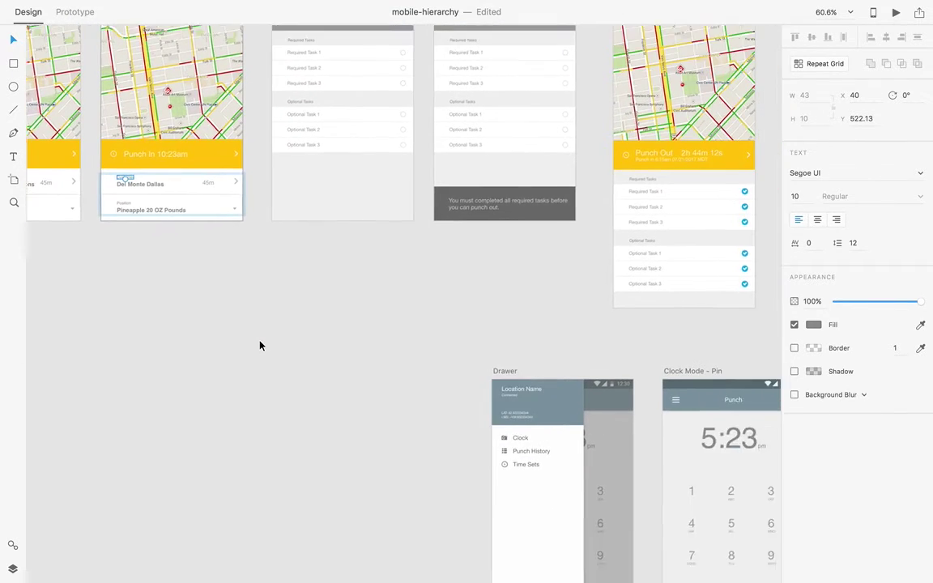
{"action": "scroll", "coordinate": [250, 348], "scroll_direction": "down", "scroll_amount": 3}
{"action": "scroll", "coordinate": [250, 348], "scroll_direction": "down", "scroll_amount": 6}
{"action": "scroll", "coordinate": [248, 347], "scroll_direction": "down", "scroll_amount": 8}
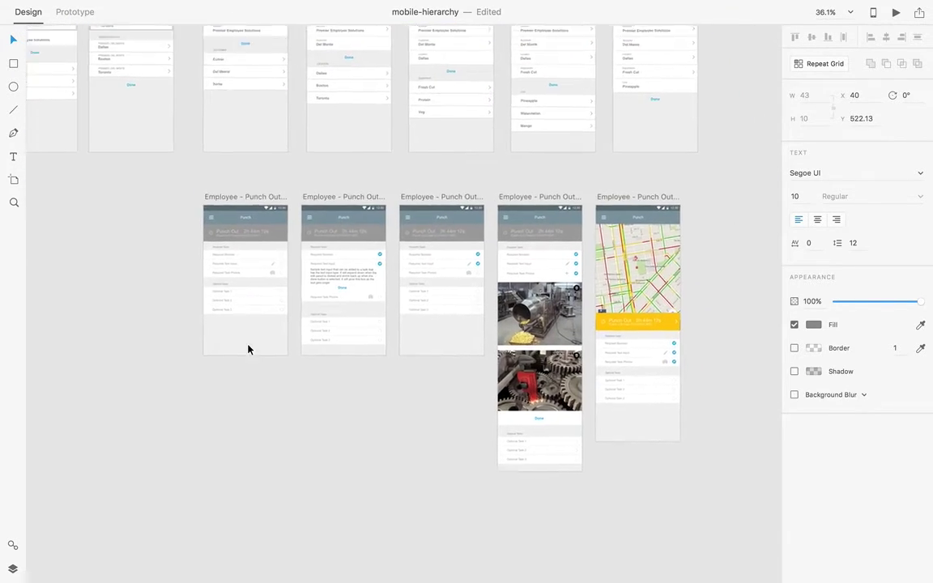
{"action": "scroll", "coordinate": [248, 347], "scroll_direction": "down", "scroll_amount": 3}
{"action": "scroll", "coordinate": [237, 361], "scroll_direction": "up", "scroll_amount": 8}
{"action": "scroll", "coordinate": [238, 361], "scroll_direction": "up", "scroll_amount": 6}
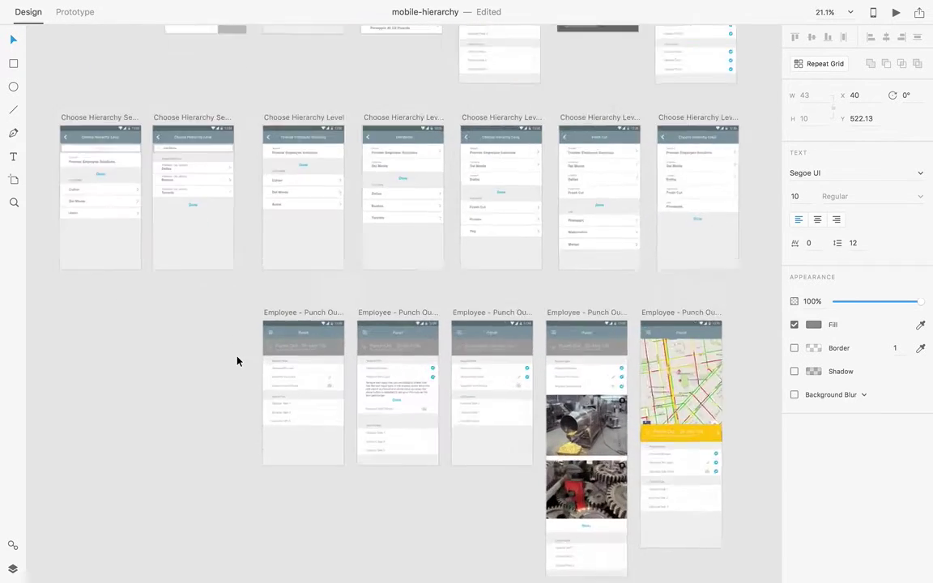
{"action": "scroll", "coordinate": [237, 361], "scroll_direction": "up", "scroll_amount": 2}
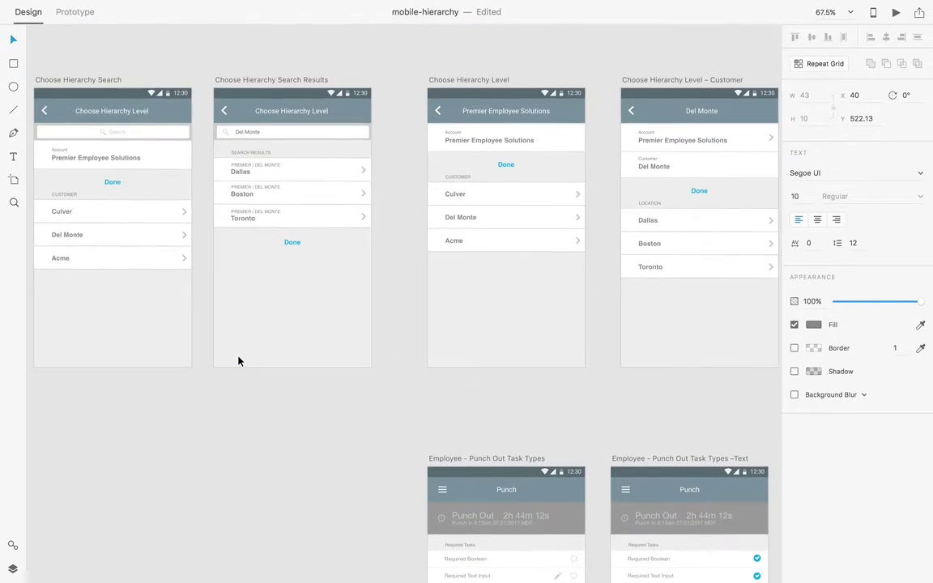
{"action": "scroll", "coordinate": [405, 332], "scroll_direction": "right", "scroll_amount": 5}
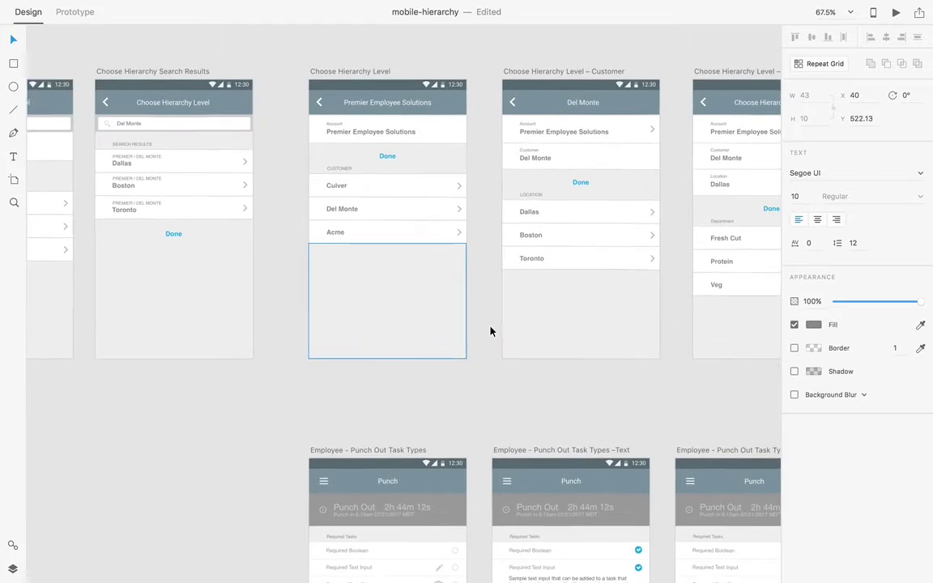
{"action": "scroll", "coordinate": [412, 297], "scroll_direction": "right", "scroll_amount": 5}
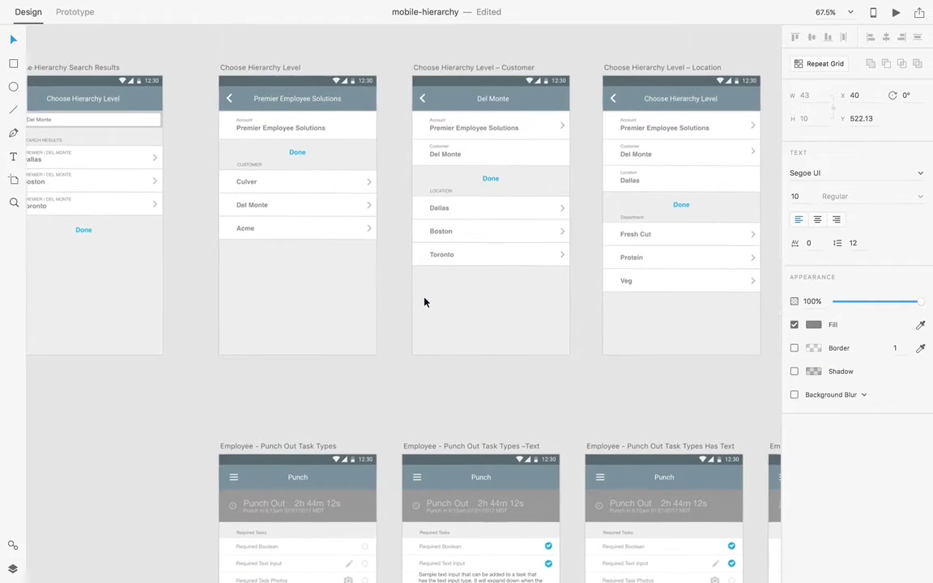
Examine the Choose Hierarchy Level screens from search results through customer, location, department and line, comparing their headers with the selected levels
{"action": "scroll", "coordinate": [424, 302], "scroll_direction": "up", "scroll_amount": 2}
{"action": "scroll", "coordinate": [373, 210], "scroll_direction": "right", "scroll_amount": 5}
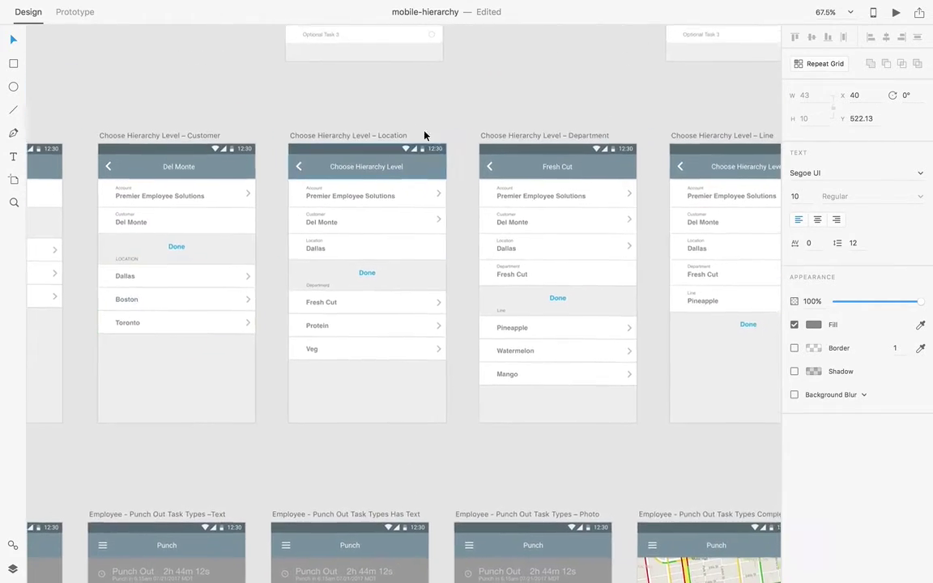
{"action": "scroll", "coordinate": [519, 376], "scroll_direction": "right", "scroll_amount": 3}
{"action": "scroll", "coordinate": [533, 372], "scroll_direction": "left", "scroll_amount": 6}
{"action": "scroll", "coordinate": [533, 371], "scroll_direction": "left", "scroll_amount": 8}
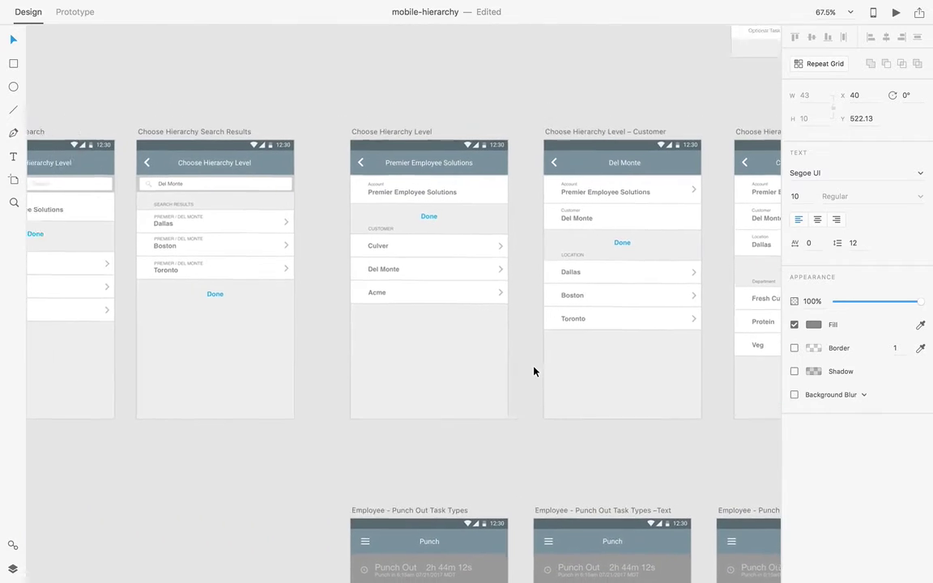
{"action": "scroll", "coordinate": [533, 371], "scroll_direction": "right", "scroll_amount": 7}
{"action": "scroll", "coordinate": [533, 371], "scroll_direction": "up", "scroll_amount": 6}
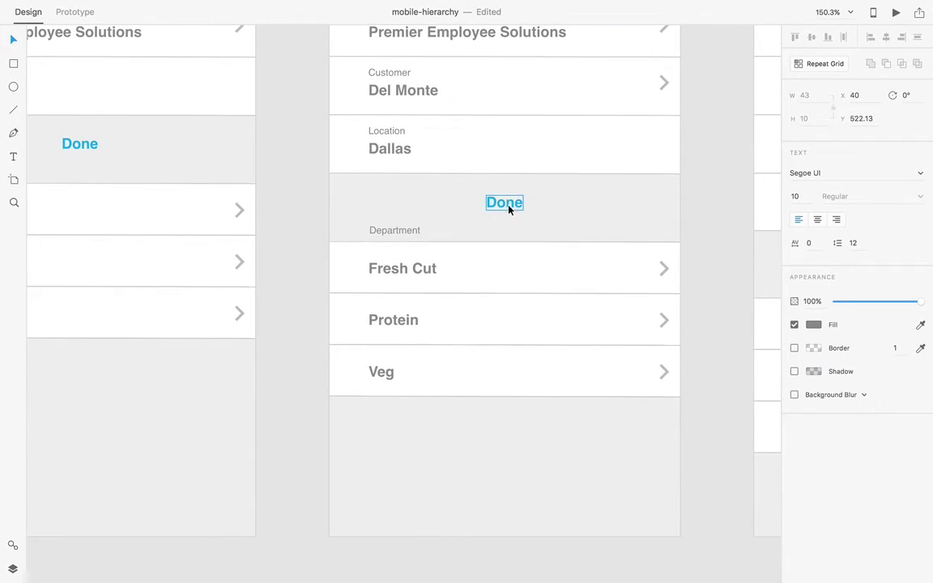
{"action": "scroll", "coordinate": [514, 259], "scroll_direction": "up", "scroll_amount": 3}
{"action": "scroll", "coordinate": [514, 259], "scroll_direction": "right", "scroll_amount": 1}
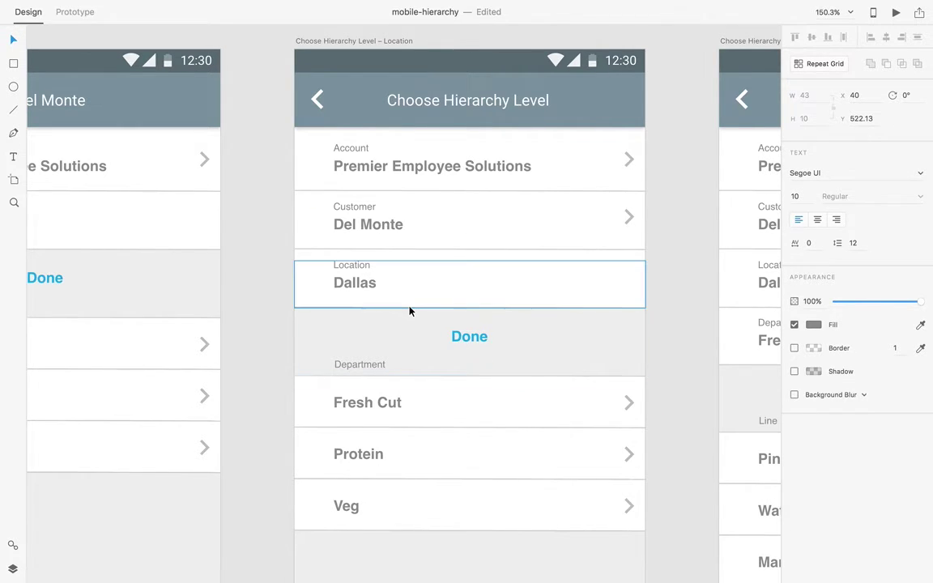
{"action": "scroll", "coordinate": [410, 310], "scroll_direction": "left", "scroll_amount": 6}
{"action": "scroll", "coordinate": [328, 313], "scroll_direction": "down", "scroll_amount": 1}
{"action": "scroll", "coordinate": [505, 344], "scroll_direction": "right", "scroll_amount": 2}
{"action": "scroll", "coordinate": [505, 344], "scroll_direction": "right", "scroll_amount": 3}
{"action": "scroll", "coordinate": [505, 344], "scroll_direction": "down", "scroll_amount": 1}
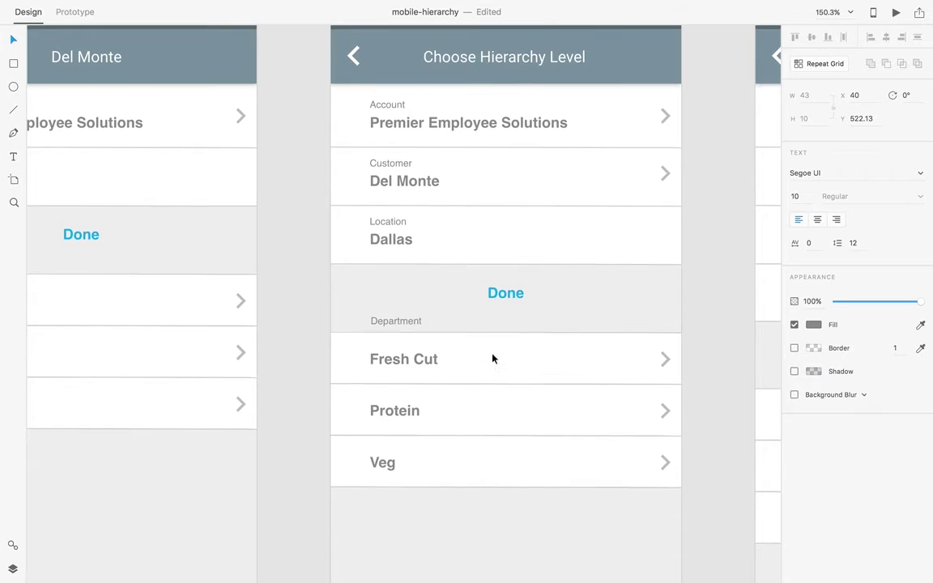
Retitle the header of the Choose Hierarchy Level – Location screen "Dallas" and recentre the title
{"action": "scroll", "coordinate": [475, 468], "scroll_direction": "up", "scroll_amount": 2}
{"action": "scroll", "coordinate": [476, 468], "scroll_direction": "right", "scroll_amount": 1}
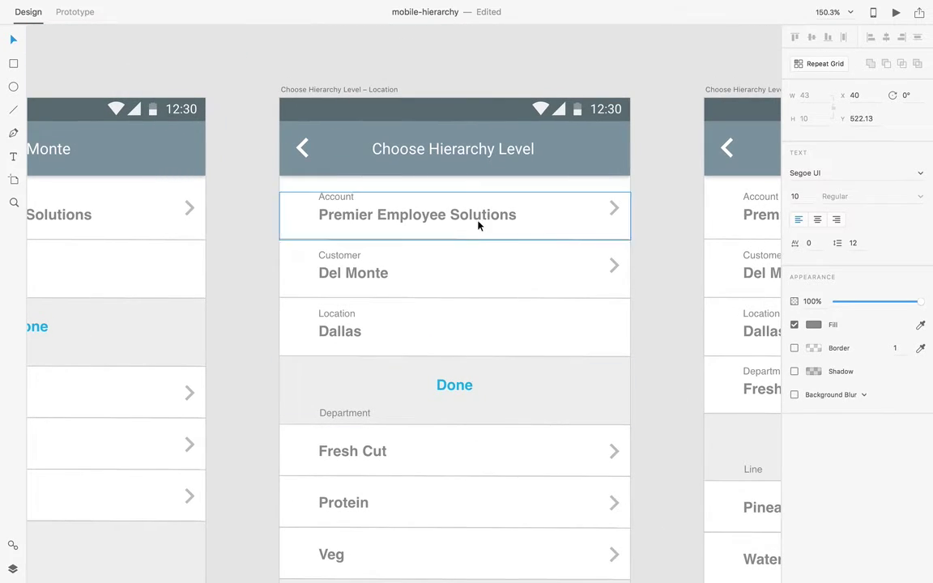
{"action": "double_click", "coordinate": [479, 150]}
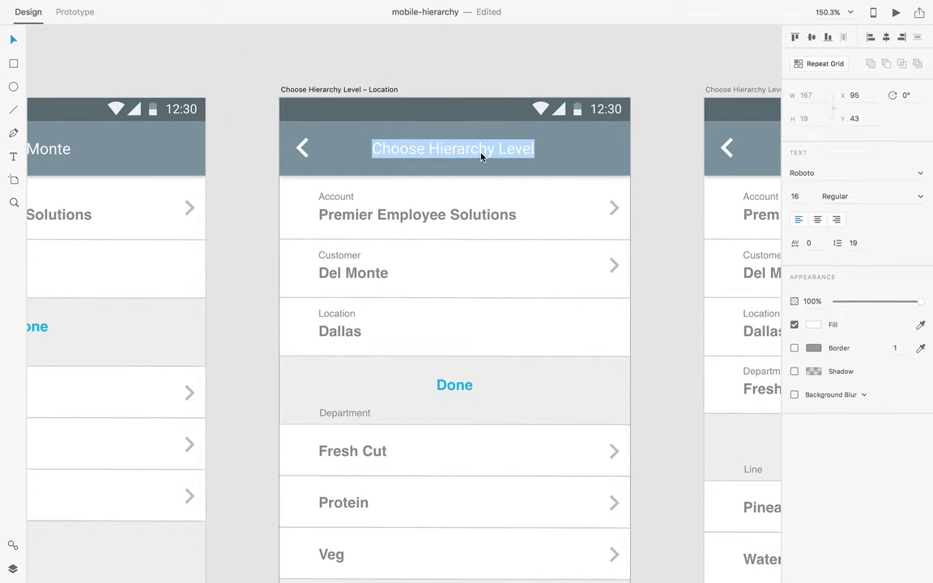
{"action": "type", "text": "Dallas"}
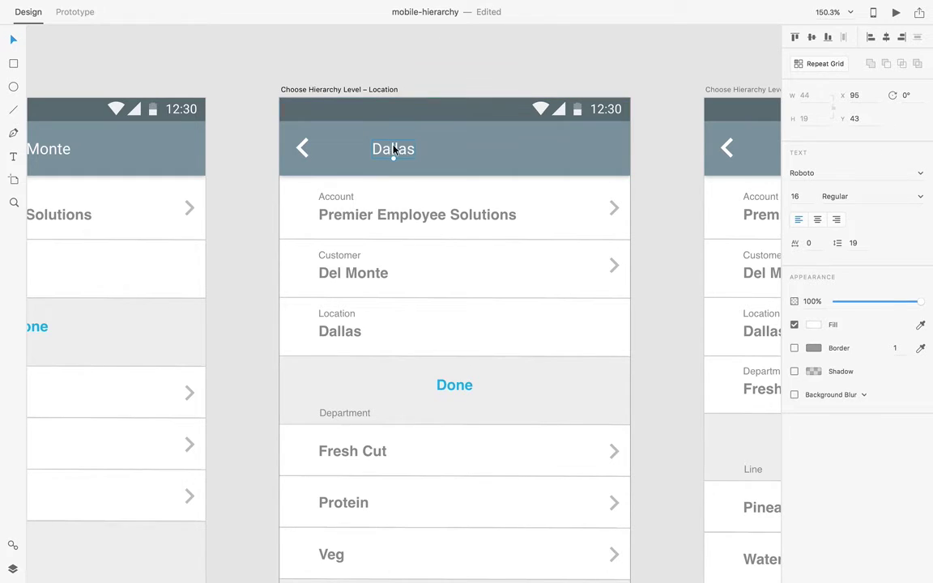
{"action": "left_click_drag", "start_coordinate": [391, 150], "coordinate": [453, 158]}
Centre the "Fresh Cut" title on the Department screen and retitle the Line screen's header "Pineapple", centred
{"action": "scroll", "coordinate": [387, 358], "scroll_direction": "right", "scroll_amount": 10}
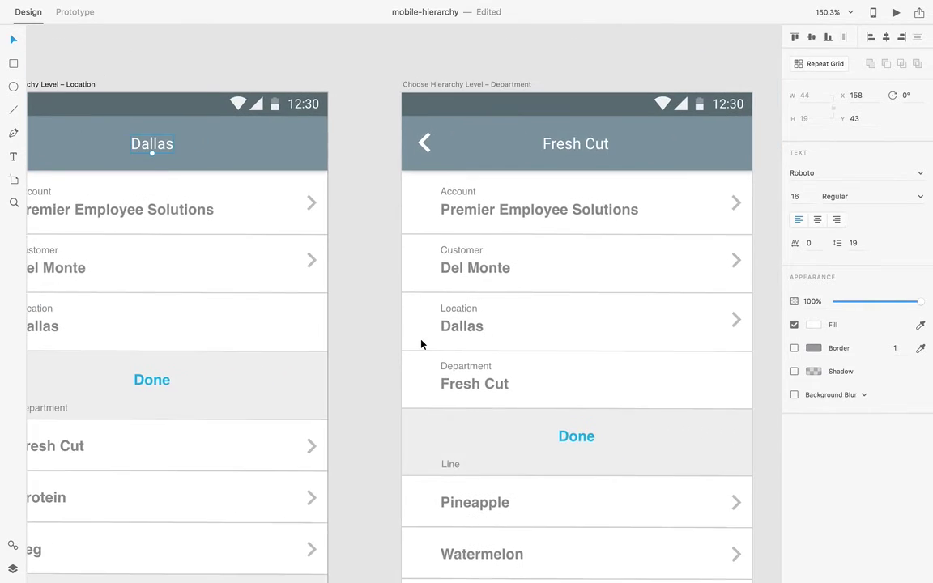
{"action": "left_click_drag", "start_coordinate": [489, 143], "coordinate": [492, 148]}
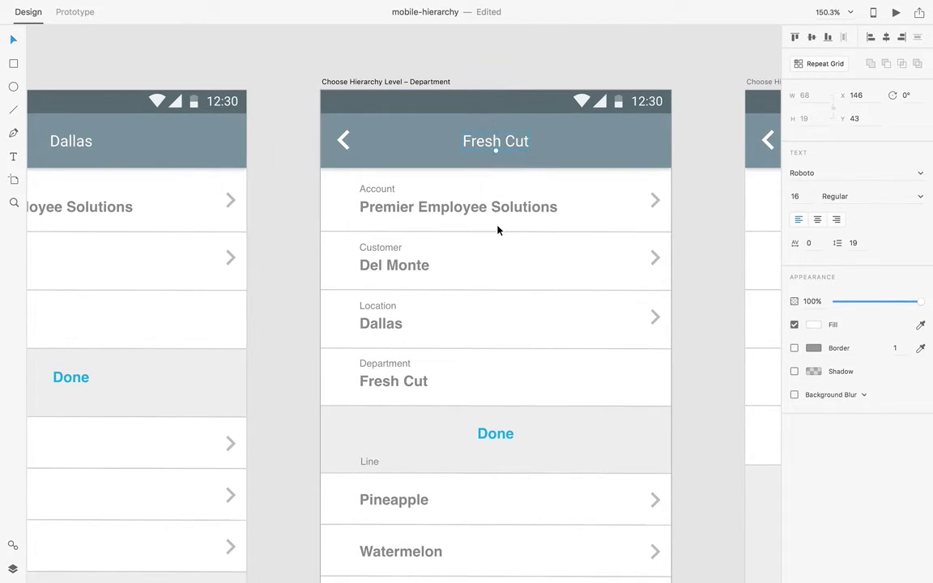
{"action": "scroll", "coordinate": [506, 469], "scroll_direction": "right", "scroll_amount": 10}
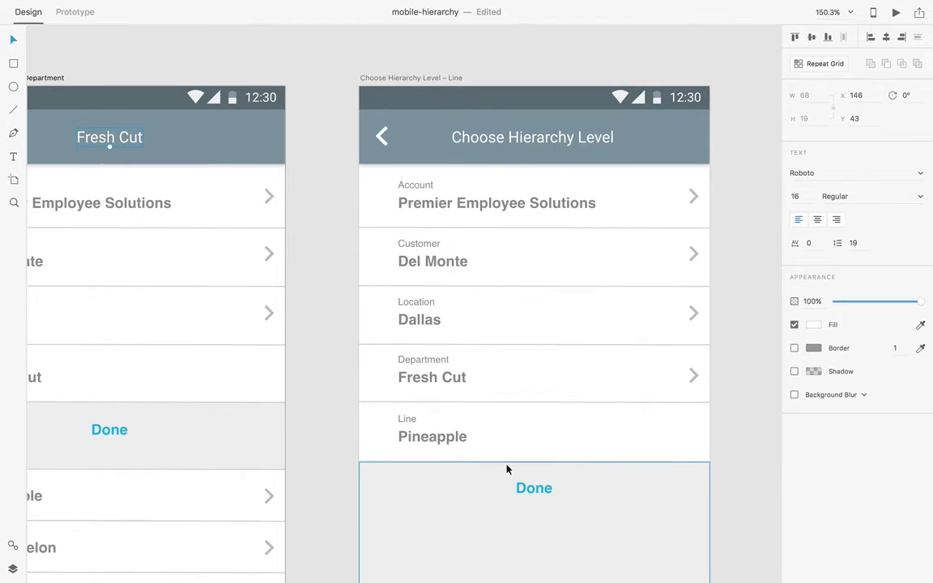
{"action": "double_click", "coordinate": [469, 128]}
{"action": "type", "text": "P"}
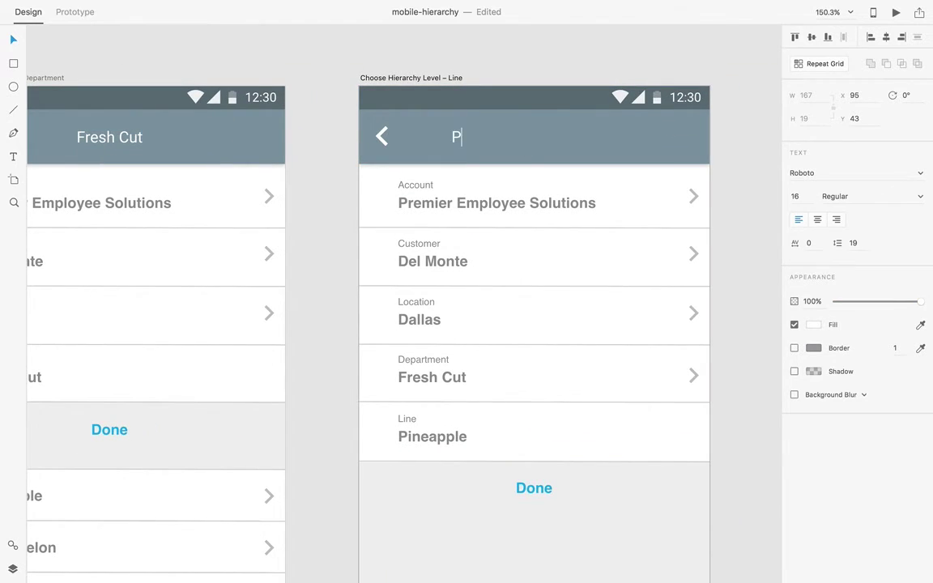
{"action": "type", "text": "ineapple"}
{"action": "left_click", "coordinate": [354, 139]}
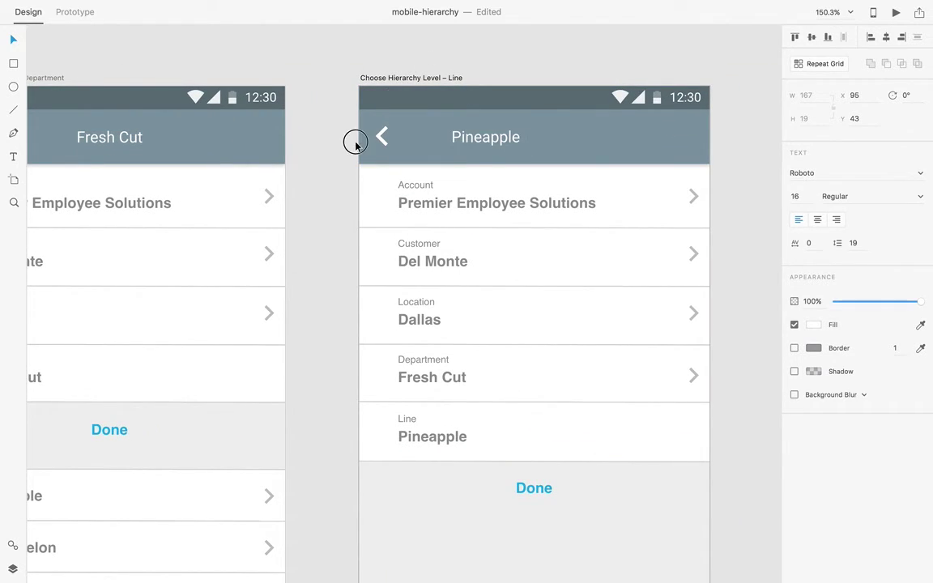
{"action": "left_click_drag", "start_coordinate": [458, 139], "coordinate": [498, 138]}
{"action": "left_click", "coordinate": [339, 224]}
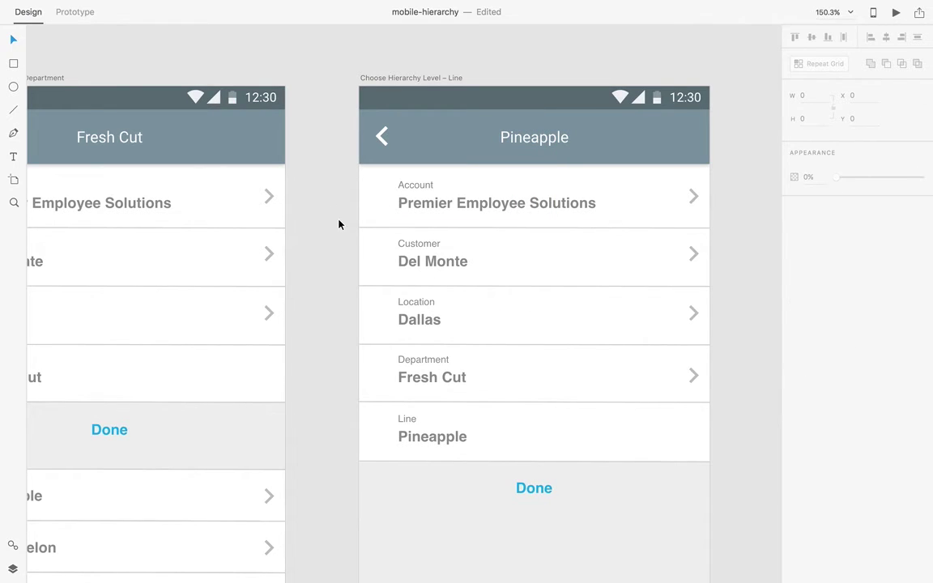
Save the mobile-hierarchy document and look over the retitled Choose Hierarchy Level screens
{"action": "scroll", "coordinate": [339, 225], "scroll_direction": "down", "scroll_amount": 10}
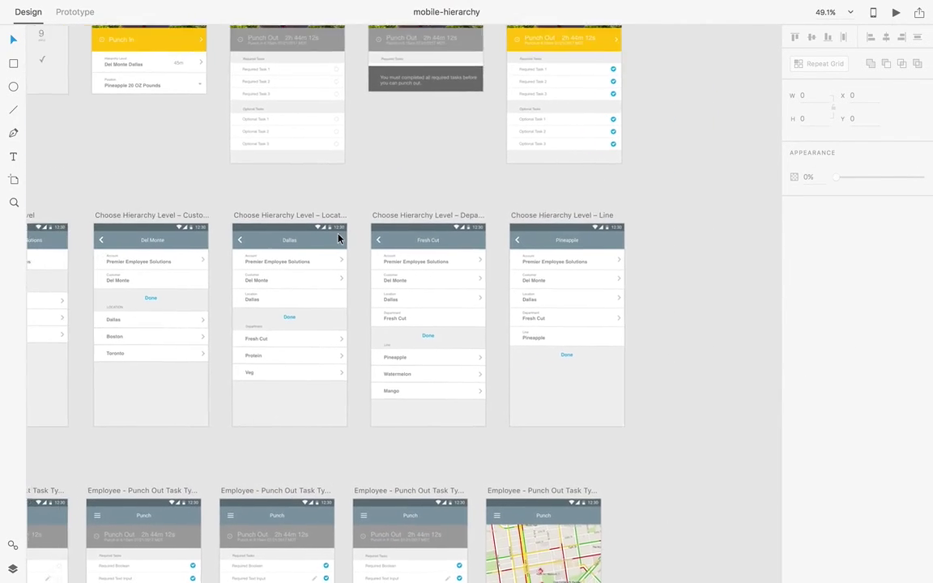
{"action": "scroll", "coordinate": [339, 239], "scroll_direction": "down", "scroll_amount": 3}
{"action": "scroll", "coordinate": [339, 238], "scroll_direction": "left", "scroll_amount": 6}
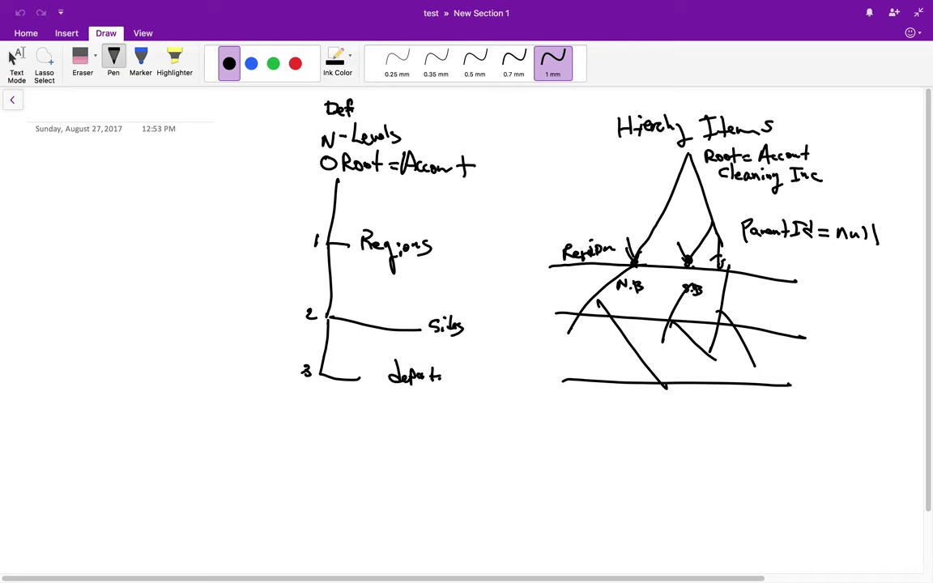
In the OneNote sketch, highlight "Def", "N-Levels" and "Root = Account" with the yellow 5 mm highlighter
{"action": "left_click", "coordinate": [245, 63]}
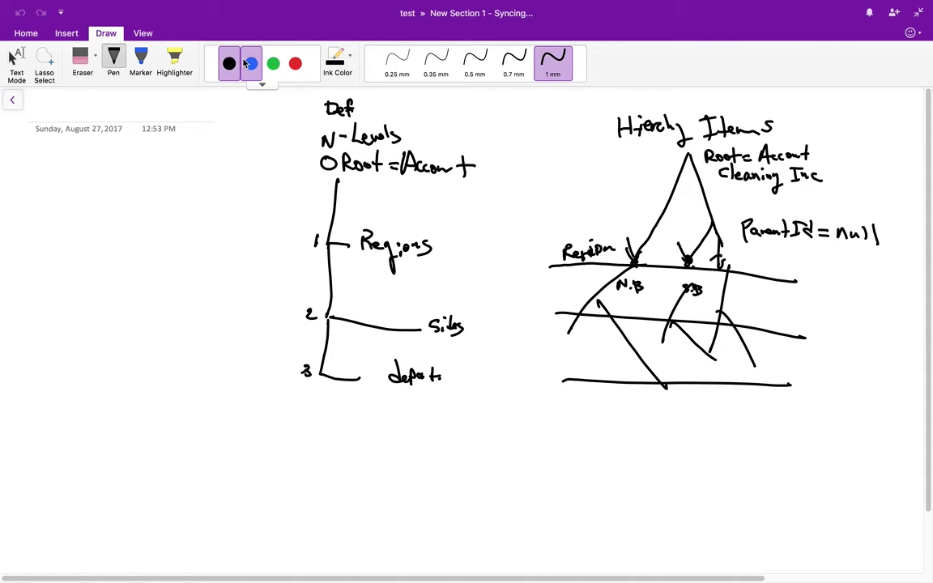
{"action": "left_click", "coordinate": [174, 58]}
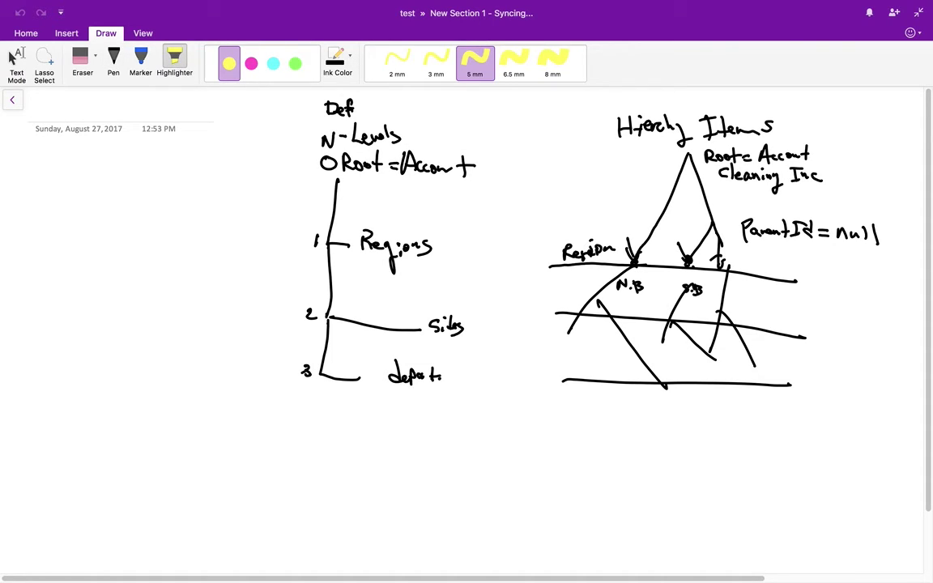
{"action": "left_click_drag", "start_coordinate": [326, 112], "coordinate": [389, 111]}
{"action": "left_click_drag", "start_coordinate": [316, 138], "coordinate": [378, 138]}
{"action": "left_click_drag", "start_coordinate": [321, 164], "coordinate": [472, 167]}
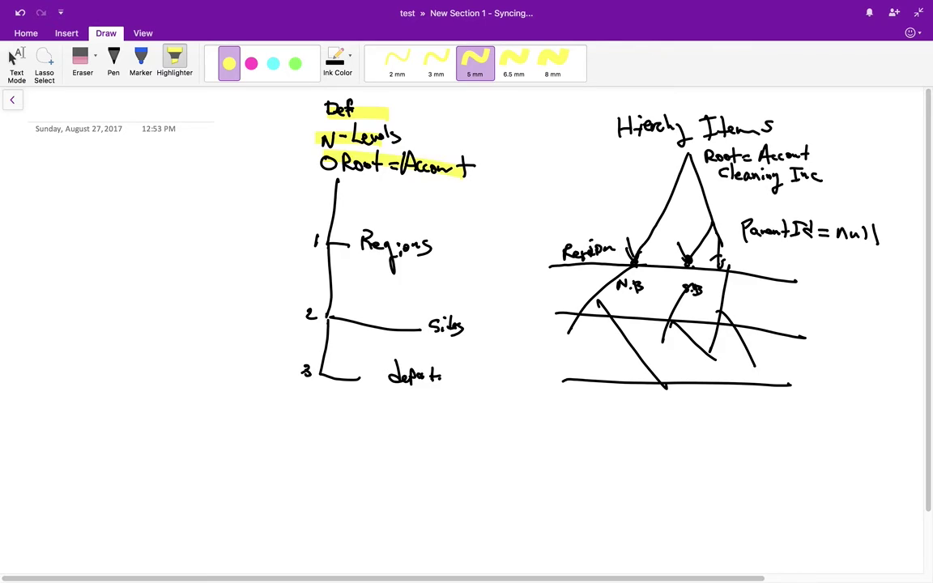
Highlight levels 1 to 3 of the definition in yellow and draw three short marks and an "N" below them
{"action": "left_click_drag", "start_coordinate": [315, 237], "coordinate": [408, 242]}
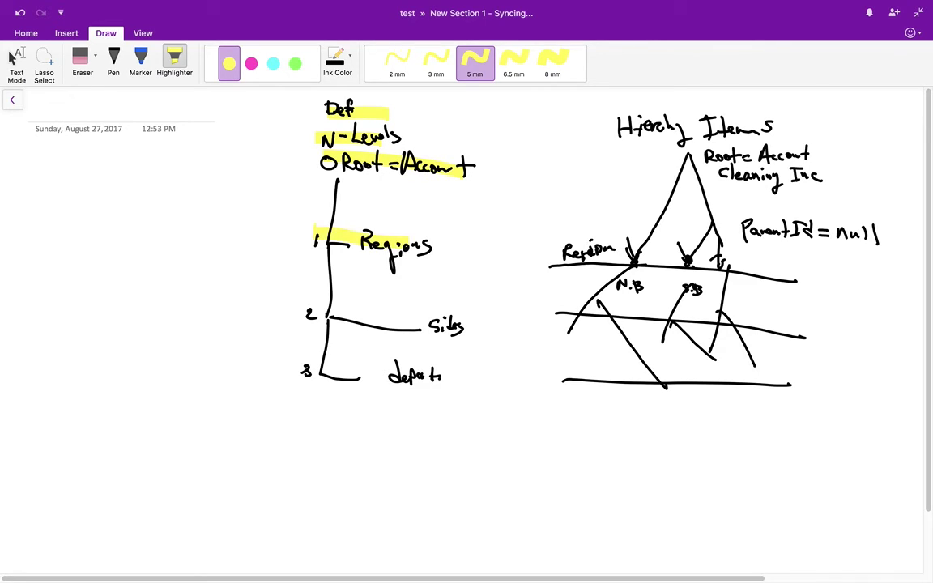
{"action": "left_click_drag", "start_coordinate": [332, 274], "coordinate": [436, 328]}
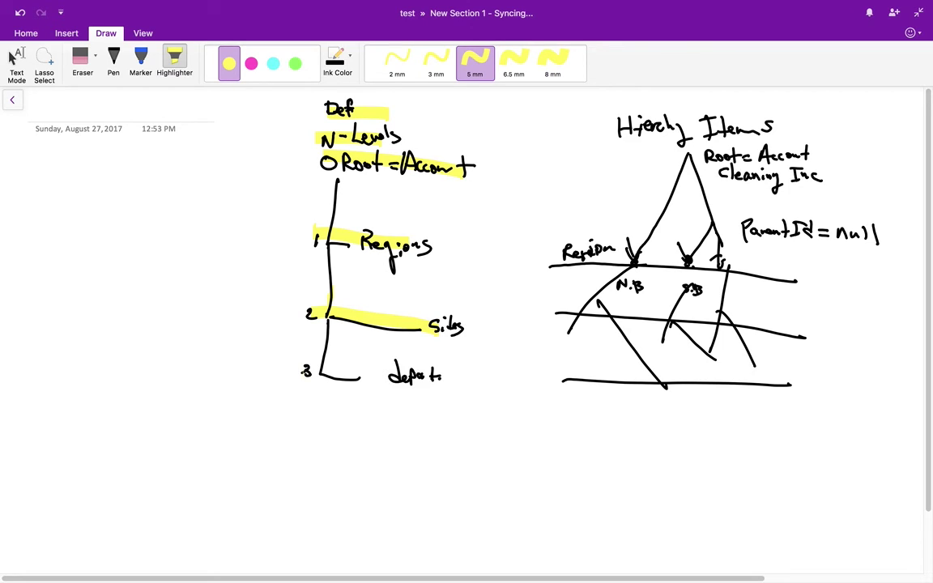
{"action": "left_click_drag", "start_coordinate": [302, 371], "coordinate": [432, 377]}
{"action": "mouse_move", "coordinate": [328, 420]}
{"action": "left_mouse_down"}
{"action": "mouse_move", "coordinate": [328, 432]}
{"action": "mouse_move", "coordinate": [365, 433]}
{"action": "left_mouse_up"}
{"action": "left_click_drag", "start_coordinate": [328, 502], "coordinate": [357, 462]}
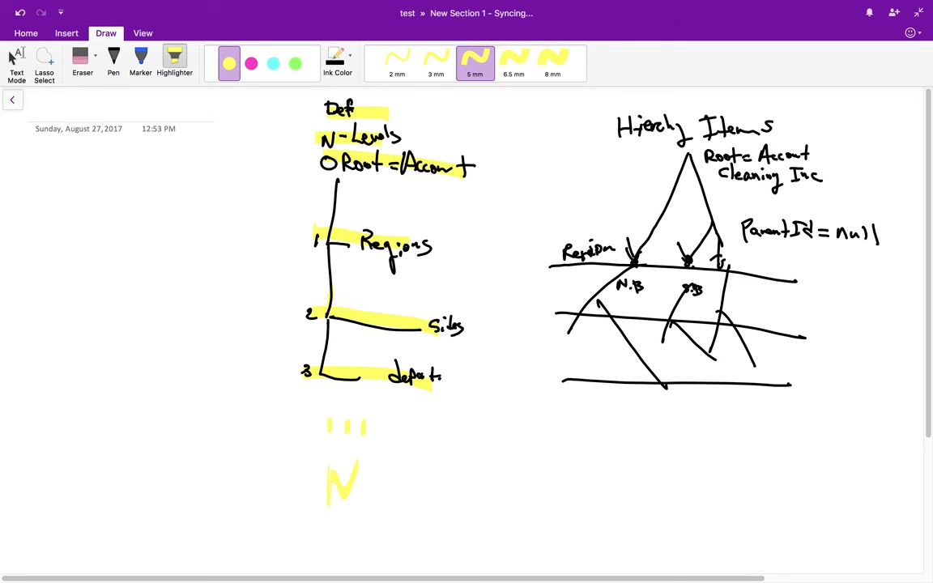
Highlight the hierarchy items heading in yellow and mark example items along the three horizontal level lines of the tree
{"action": "left_click_drag", "start_coordinate": [617, 119], "coordinate": [777, 130]}
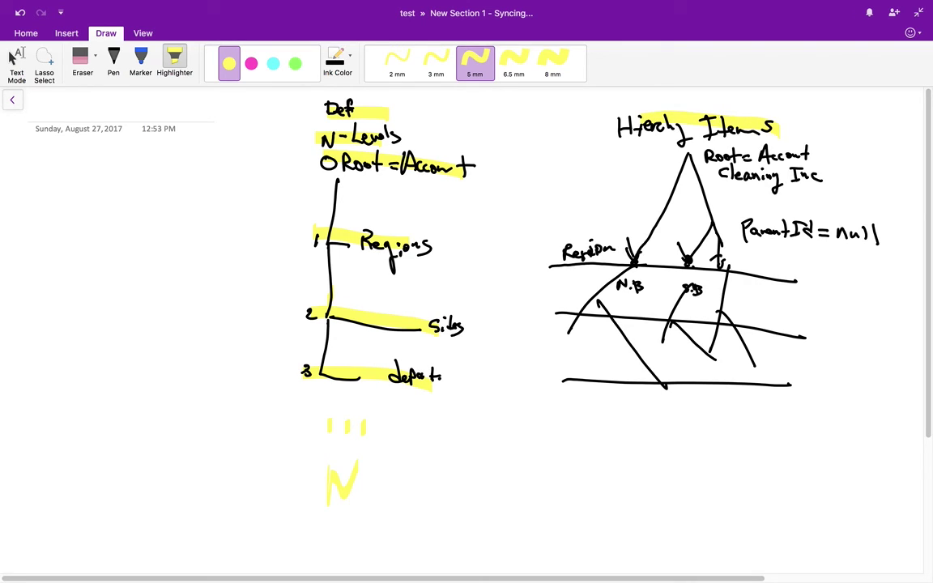
{"action": "mouse_move", "coordinate": [615, 254]}
{"action": "left_mouse_down"}
{"action": "mouse_move", "coordinate": [628, 265]}
{"action": "mouse_move", "coordinate": [691, 268]}
{"action": "left_mouse_up"}
{"action": "left_click", "coordinate": [716, 262]}
{"action": "left_click_drag", "start_coordinate": [564, 303], "coordinate": [570, 303]}
{"action": "left_click", "coordinate": [603, 310]}
{"action": "left_click_drag", "start_coordinate": [629, 313], "coordinate": [667, 319]}
{"action": "left_click_drag", "start_coordinate": [677, 321], "coordinate": [718, 333]}
{"action": "left_click_drag", "start_coordinate": [551, 375], "coordinate": [552, 385]}
{"action": "left_click_drag", "start_coordinate": [589, 381], "coordinate": [605, 381]}
{"action": "left_click_drag", "start_coordinate": [679, 380], "coordinate": [700, 381]}
{"action": "left_click_drag", "start_coordinate": [731, 383], "coordinate": [734, 385]}
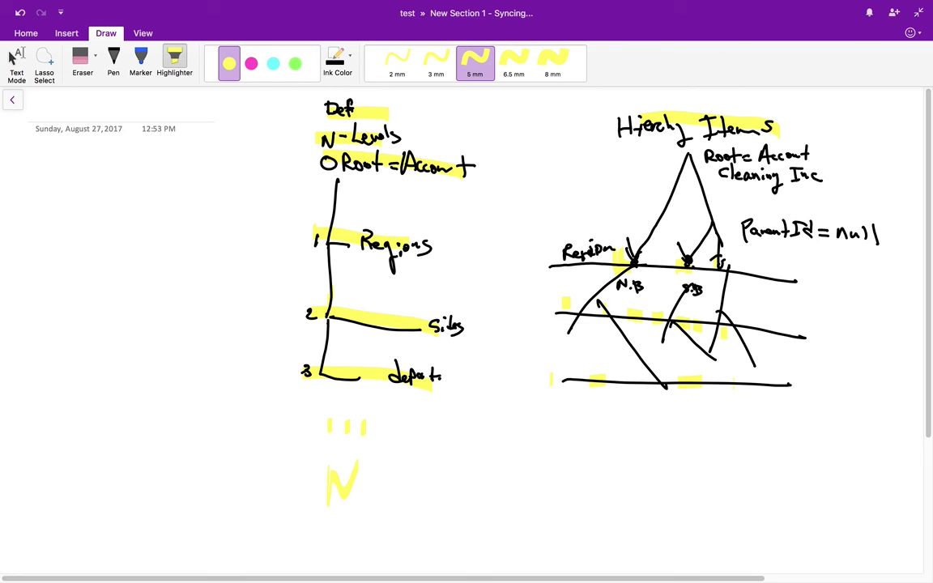
{"action": "mouse_move", "coordinate": [474, 1]}
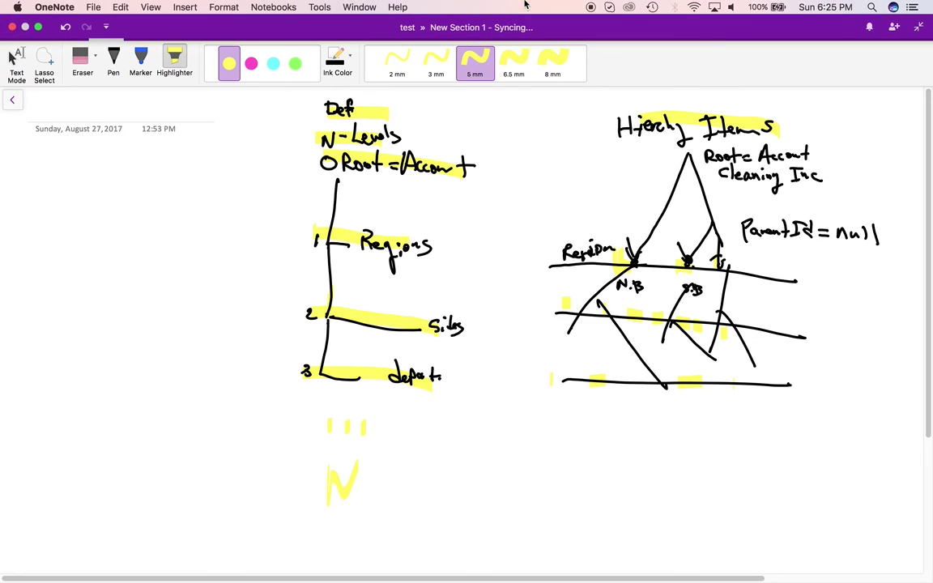